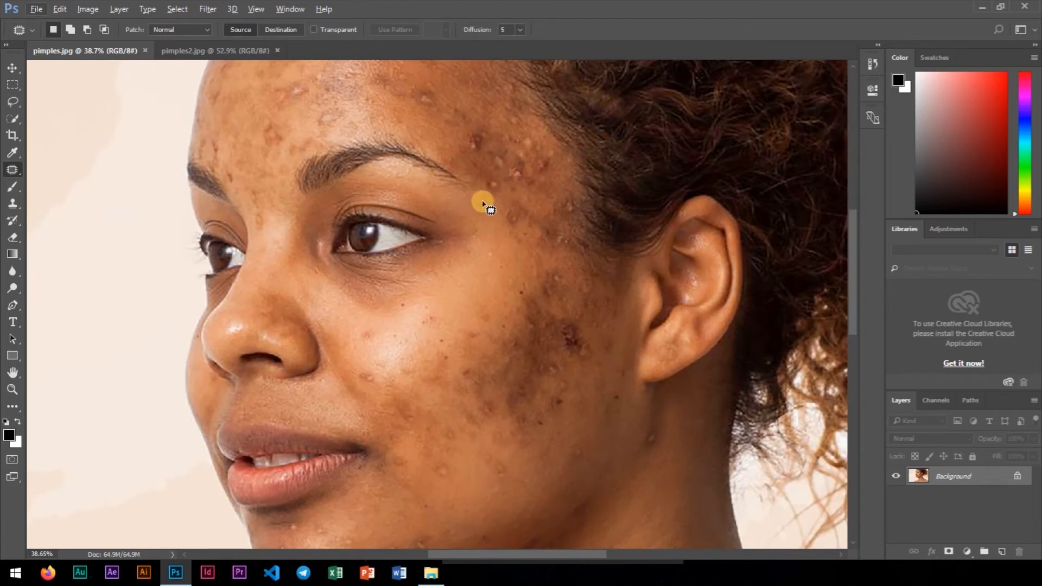
Examine the blemishes across the woman's face, neck and shoulders in pimples.jpg
{"action": "scroll", "coordinate": [474, 220], "scroll_direction": "down", "scroll_amount": 3}
{"action": "left_click", "coordinate": [12, 67]}
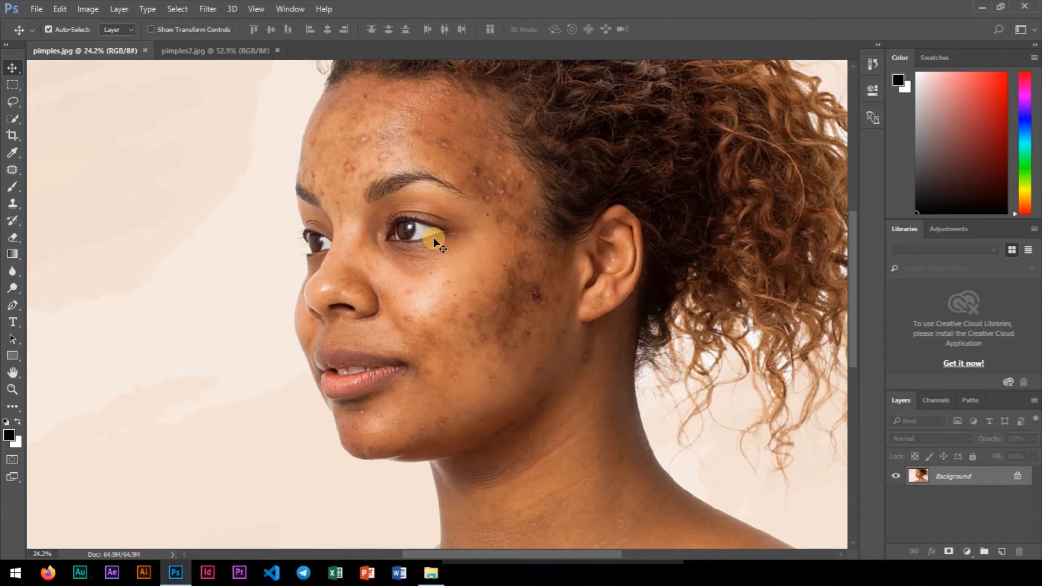
{"action": "scroll", "coordinate": [433, 239], "scroll_direction": "down", "scroll_amount": 1, "text": "alt"}
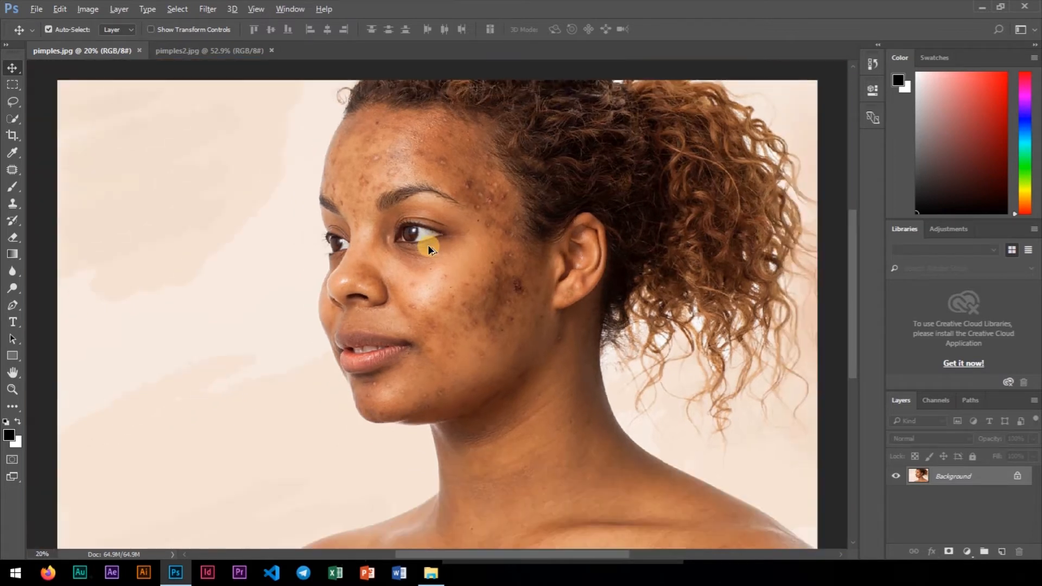
{"action": "scroll", "coordinate": [428, 247], "scroll_direction": "up", "scroll_amount": 1, "text": "alt"}
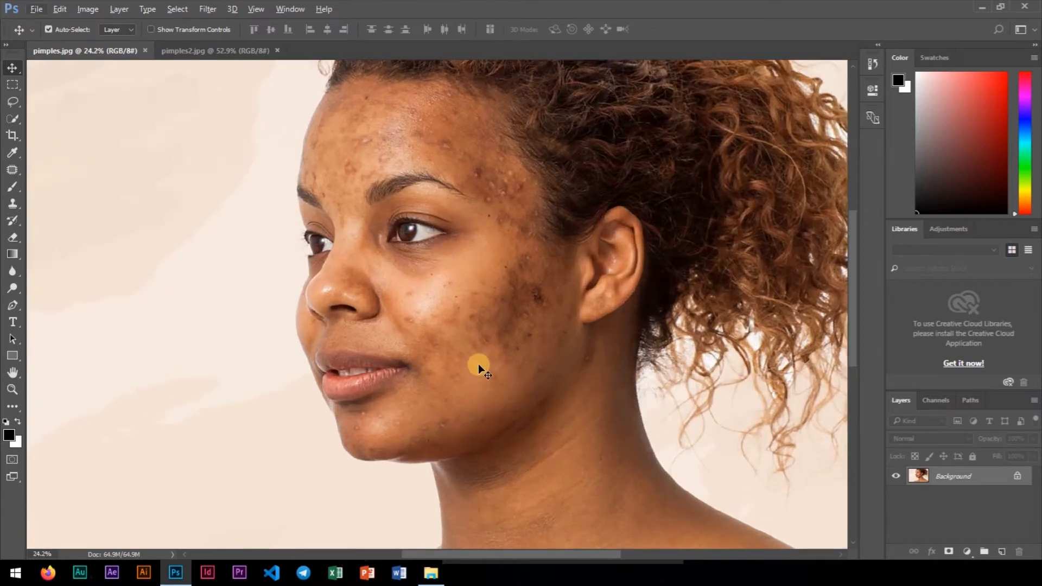
{"action": "left_click_drag", "start_coordinate": [481, 379], "coordinate": [409, 192]}
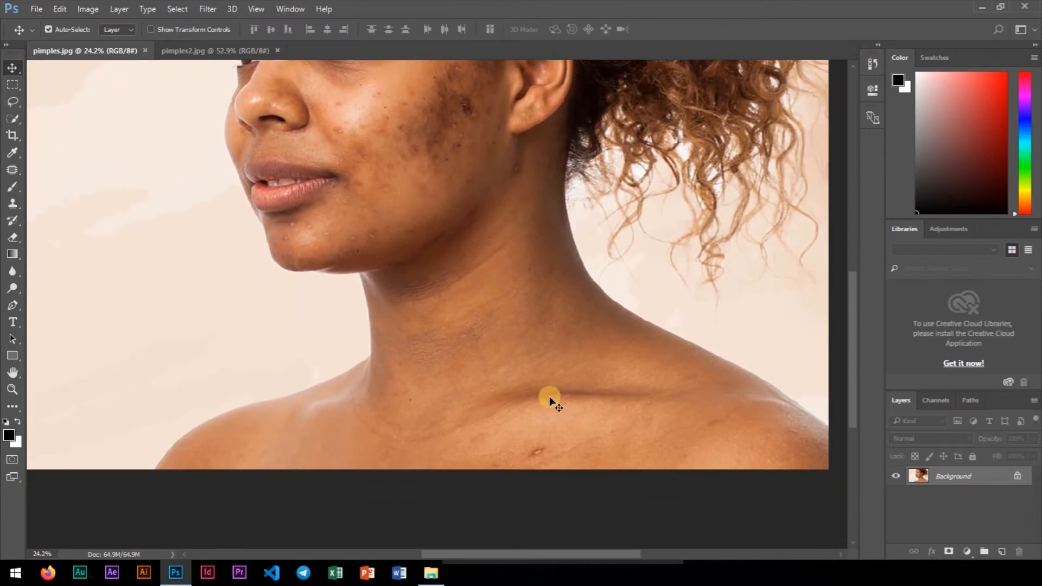
{"action": "scroll", "coordinate": [564, 457], "scroll_direction": "up", "scroll_amount": 5}
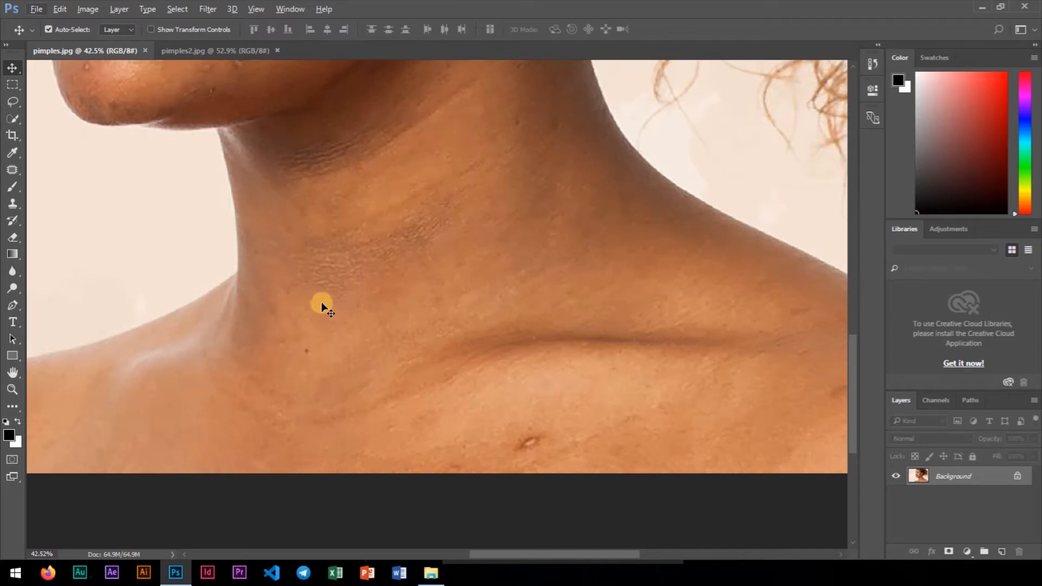
{"action": "left_click_drag", "start_coordinate": [321, 231], "coordinate": [342, 408]}
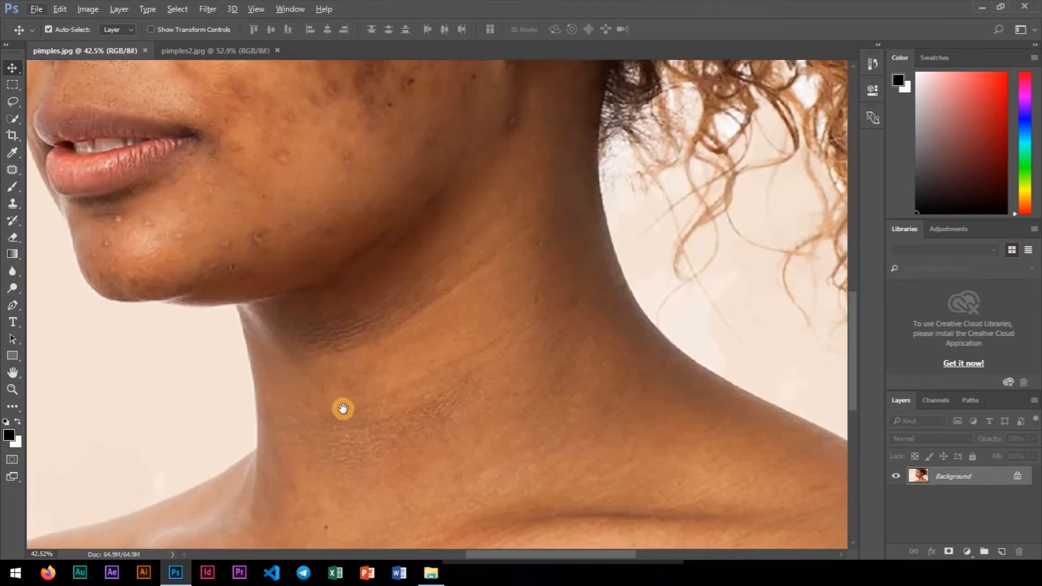
{"action": "left_click_drag", "start_coordinate": [283, 113], "coordinate": [380, 279]}
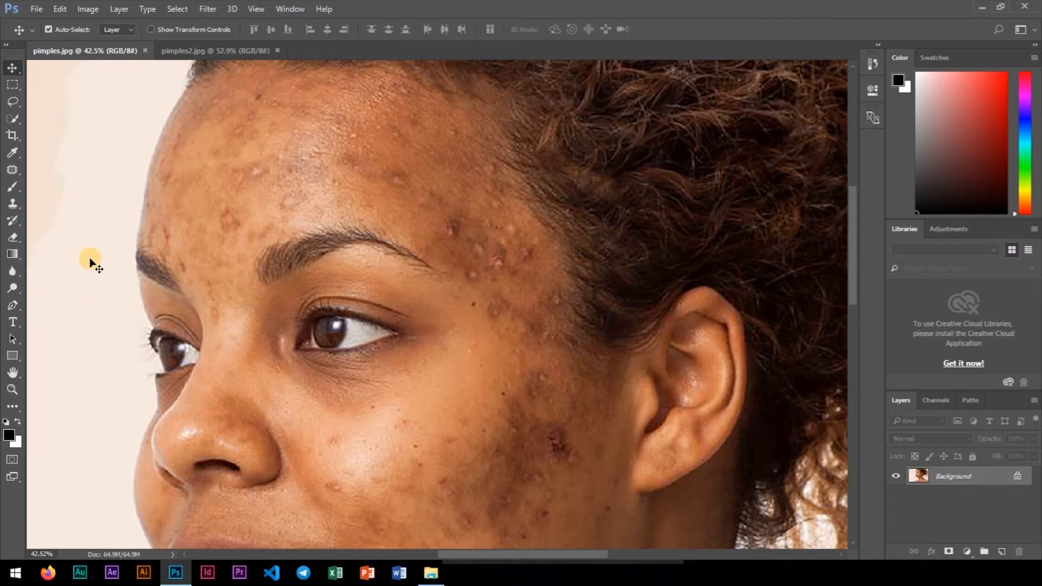
Remove small dark spots on the cheek and temple around the eye with the content-aware Spot Healing Brush
{"action": "left_click", "coordinate": [23, 175]}
{"action": "left_click", "coordinate": [54, 164]}
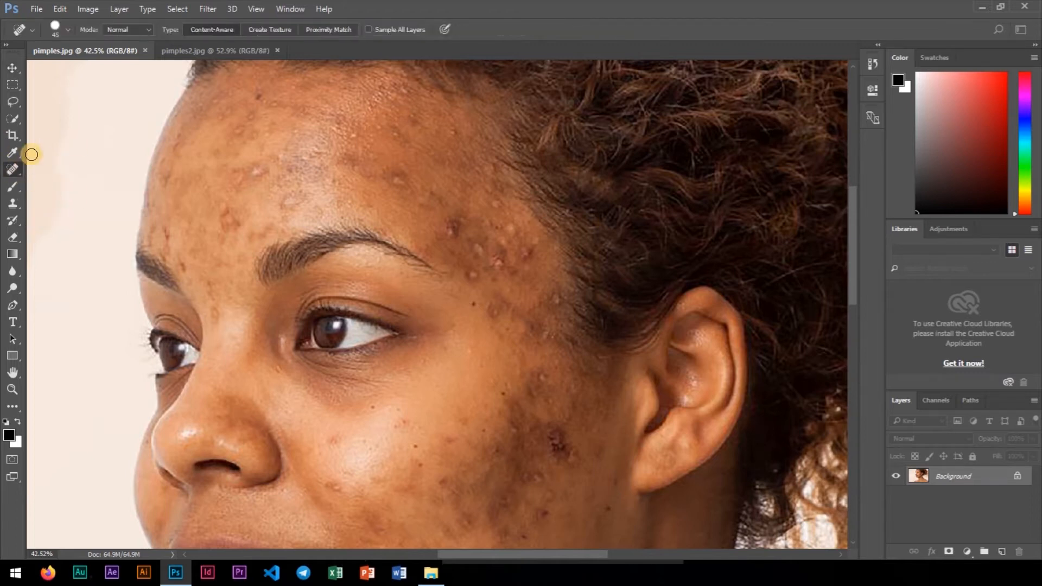
{"action": "right_click", "coordinate": [13, 169]}
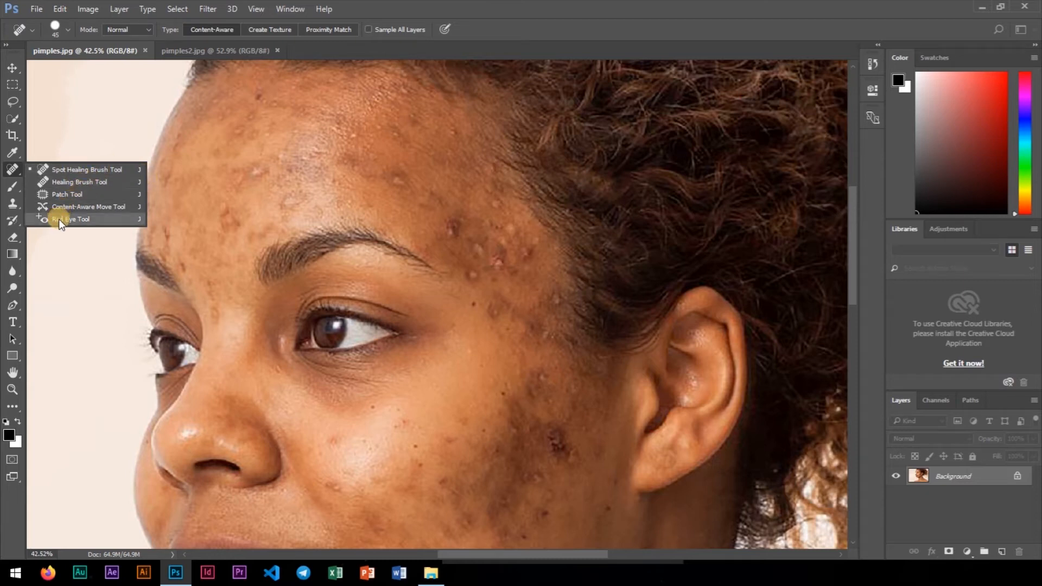
{"action": "left_click", "coordinate": [92, 172]}
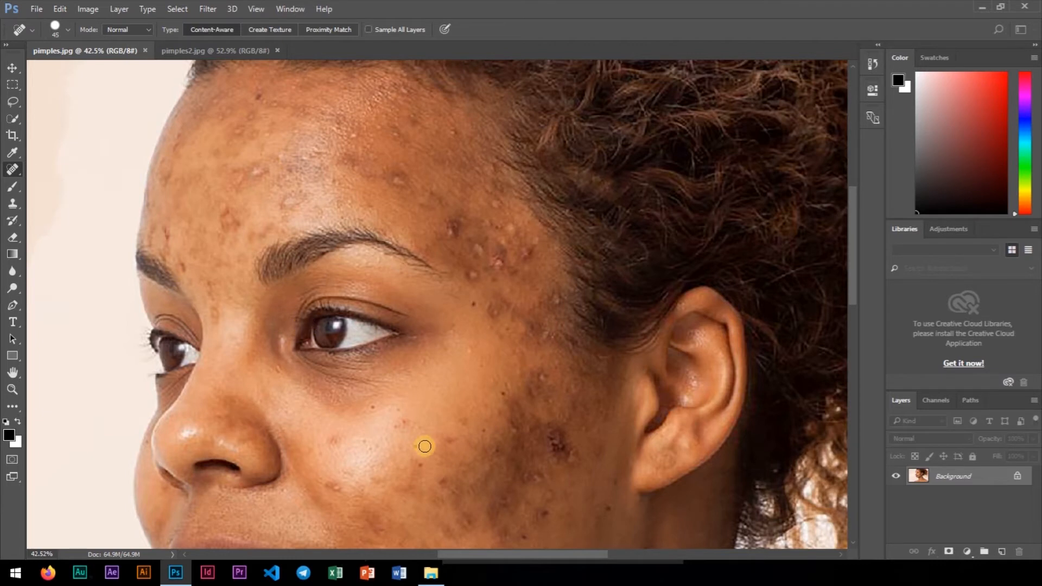
{"action": "scroll", "coordinate": [380, 434], "scroll_direction": "up", "scroll_amount": 1}
{"action": "scroll", "coordinate": [380, 434], "scroll_direction": "up", "scroll_amount": 2}
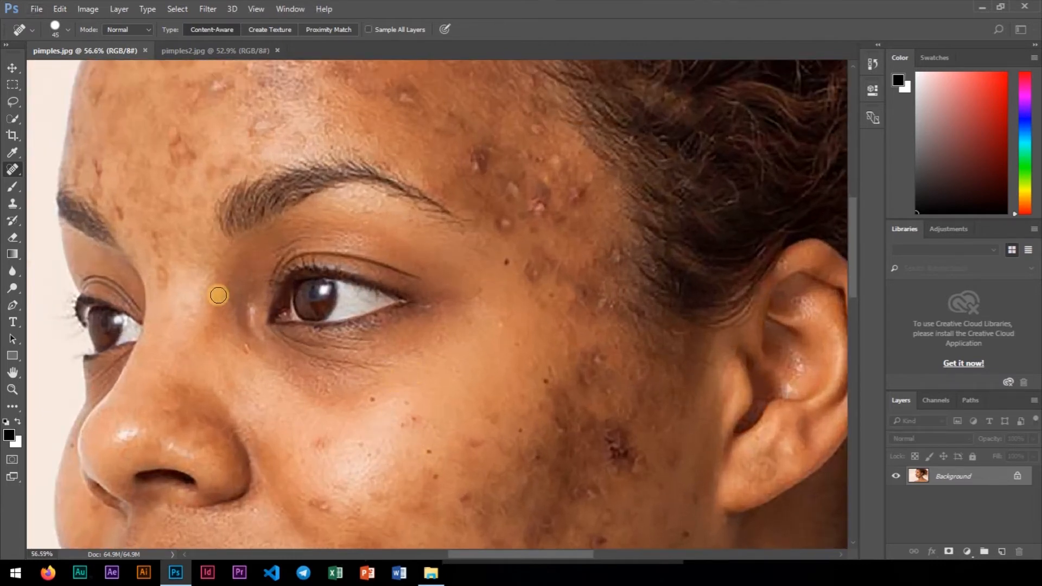
{"action": "left_click", "coordinate": [372, 399]}
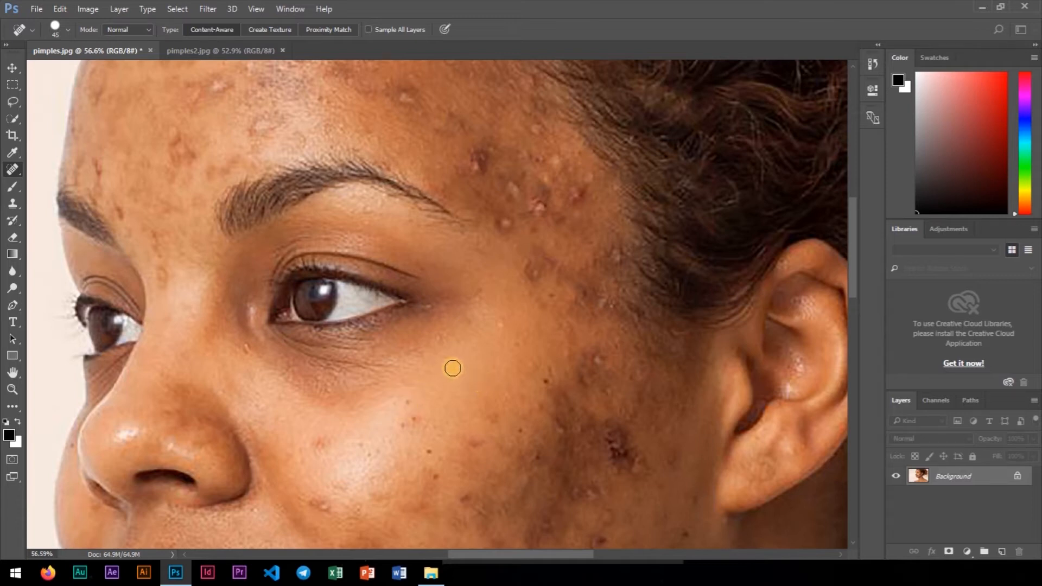
{"action": "left_click", "coordinate": [412, 400]}
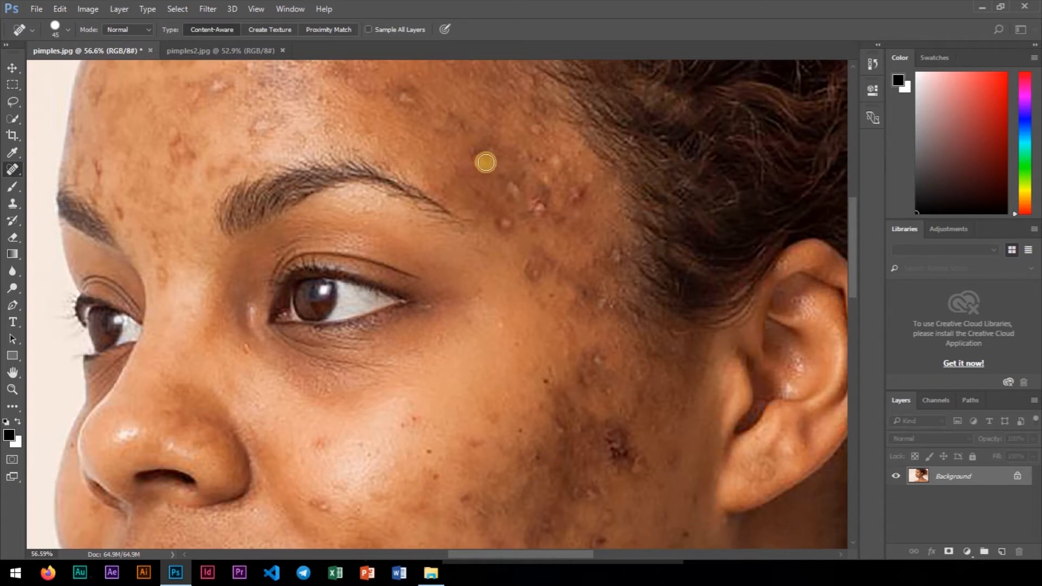
{"action": "scroll", "coordinate": [481, 161], "scroll_direction": "up", "scroll_amount": 3}
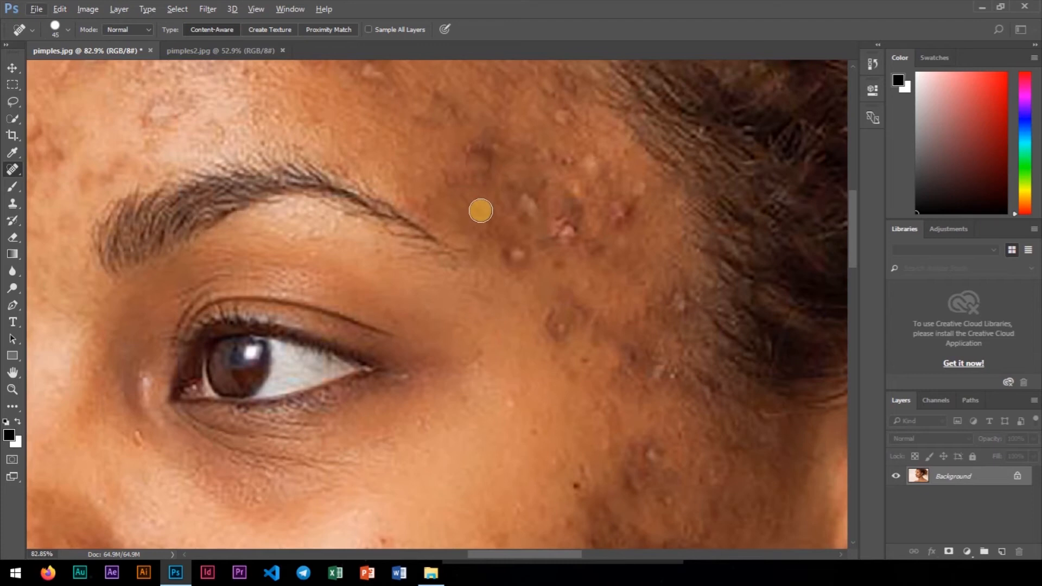
{"action": "scroll", "coordinate": [478, 212], "scroll_direction": "down", "scroll_amount": 3}
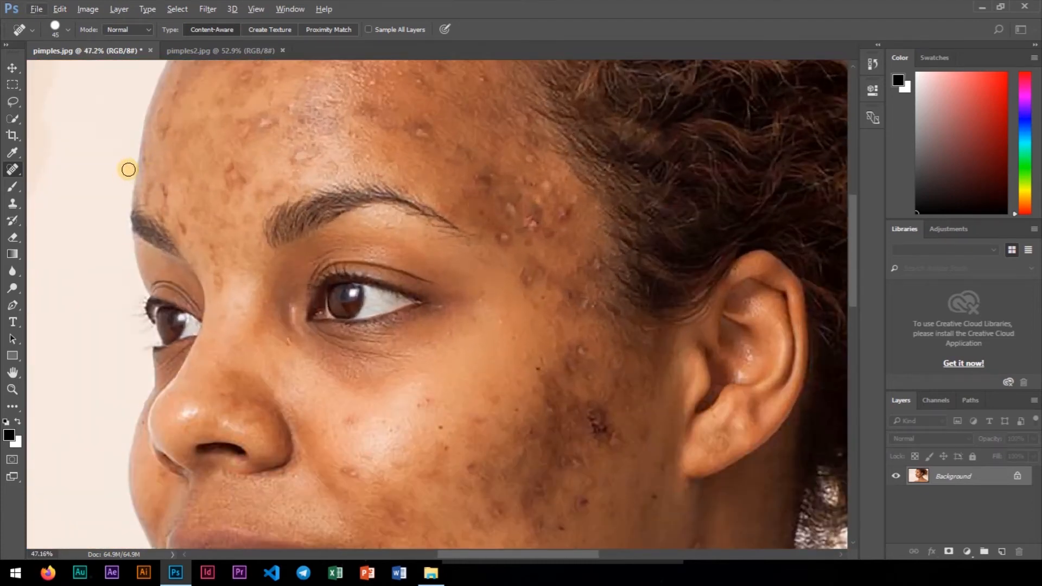
Switch to the Healing Brush and sample clean skin on the cheek as its source
{"action": "right_click", "coordinate": [15, 170]}
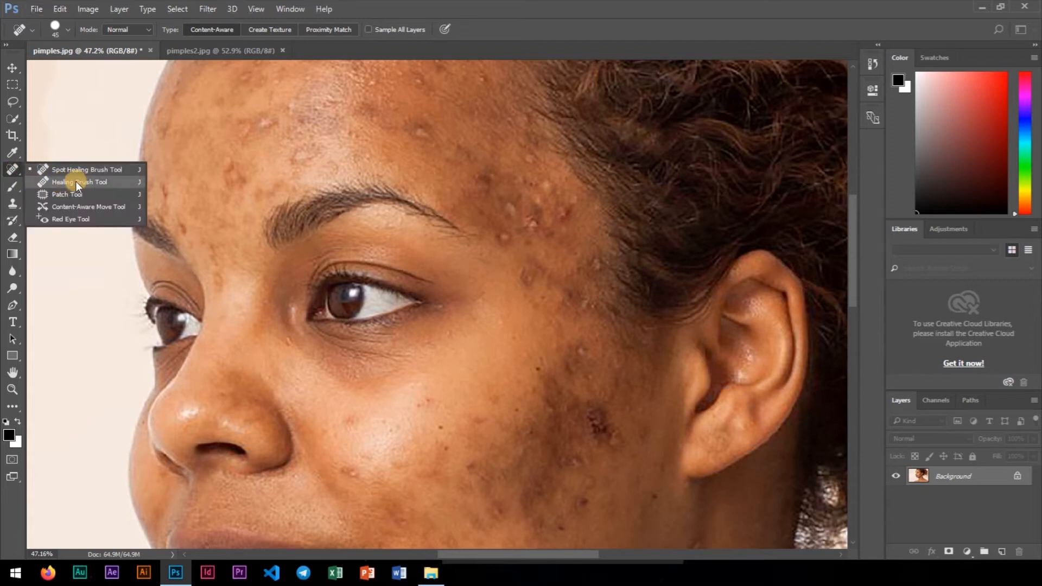
{"action": "left_click", "coordinate": [15, 170]}
{"action": "right_click", "coordinate": [16, 170]}
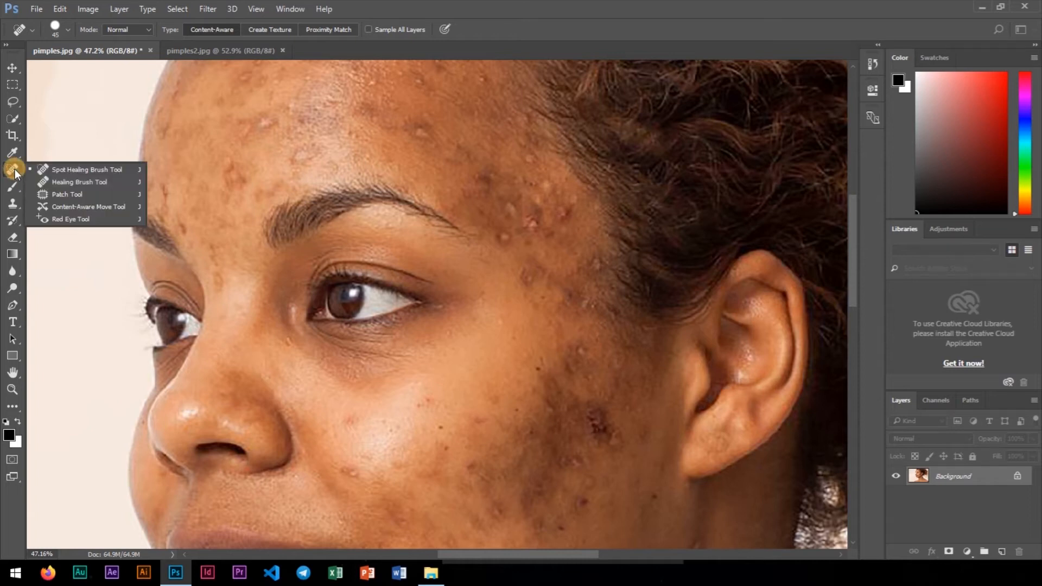
{"action": "left_click", "coordinate": [15, 170]}
{"action": "right_click", "coordinate": [15, 170]}
{"action": "right_click", "coordinate": [15, 170]}
{"action": "left_click", "coordinate": [74, 182]}
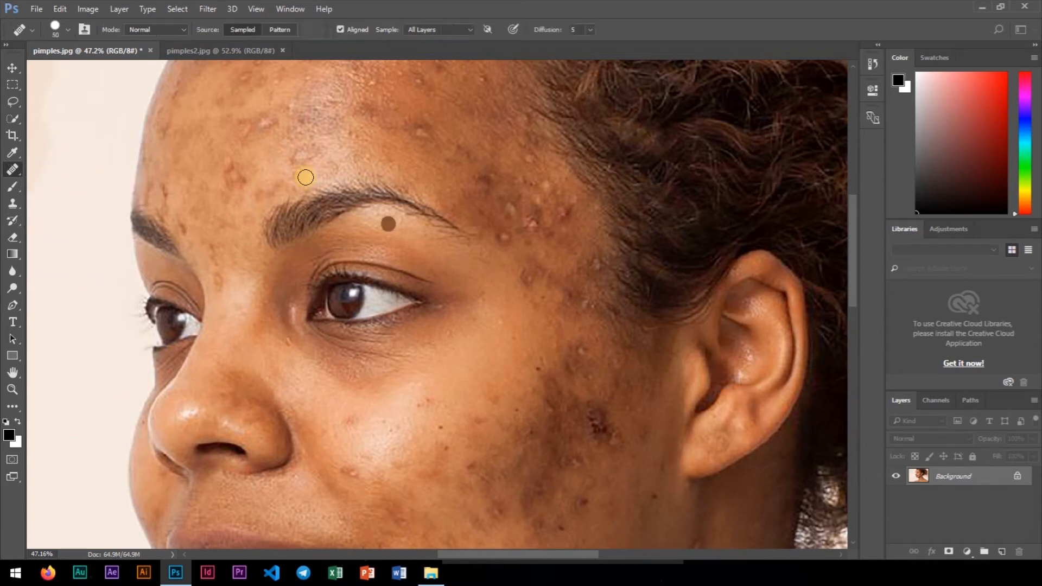
{"action": "scroll", "coordinate": [451, 419], "scroll_direction": "up", "scroll_amount": 3}
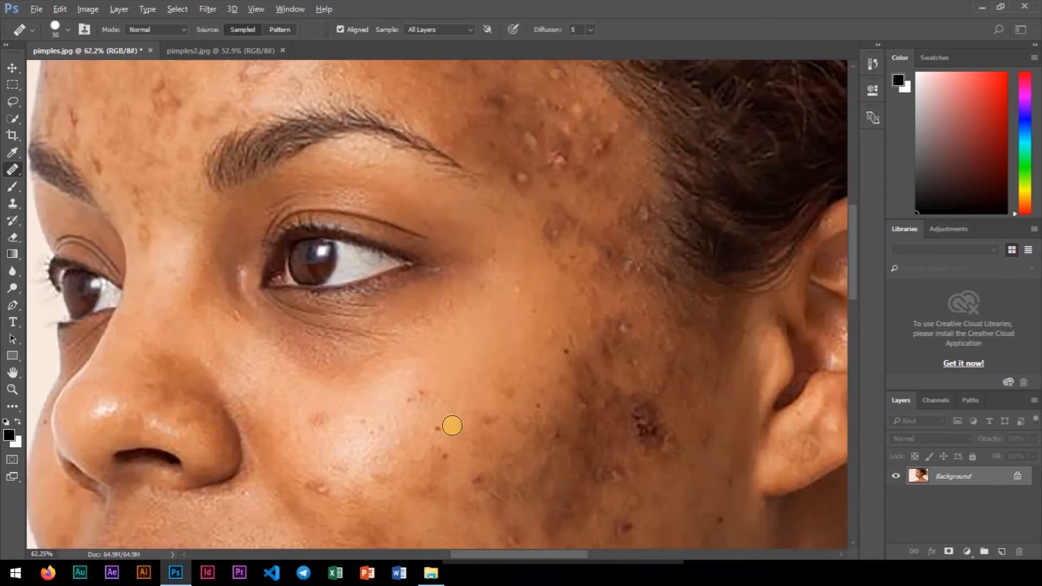
{"action": "left_click", "coordinate": [452, 425], "text": "alt"}
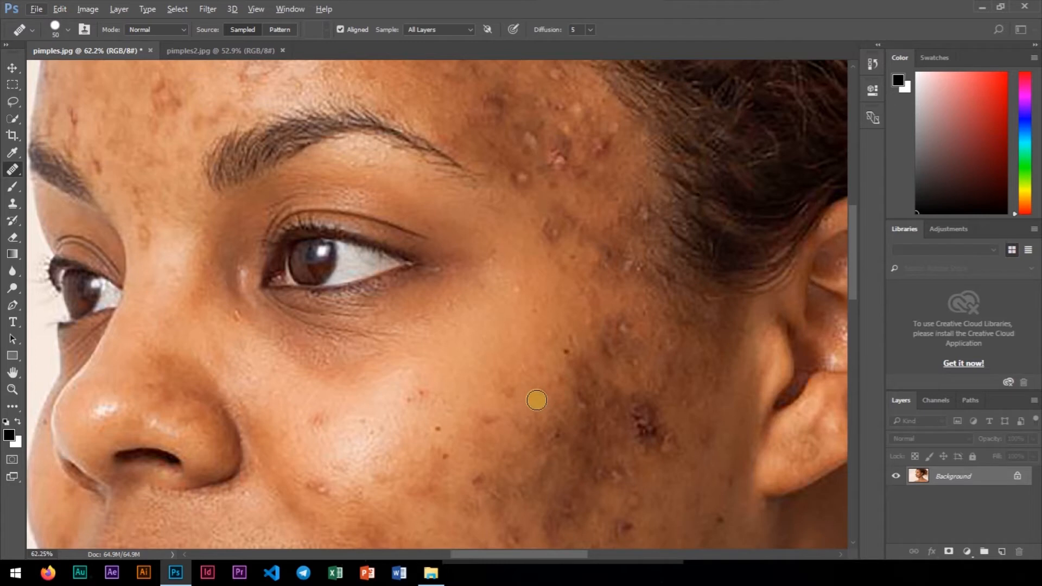
Heal the red and dark spots on the upper cheek beneath the eye, resampling clean skin close to them
{"action": "left_click_drag", "start_coordinate": [514, 288], "coordinate": [424, 387]}
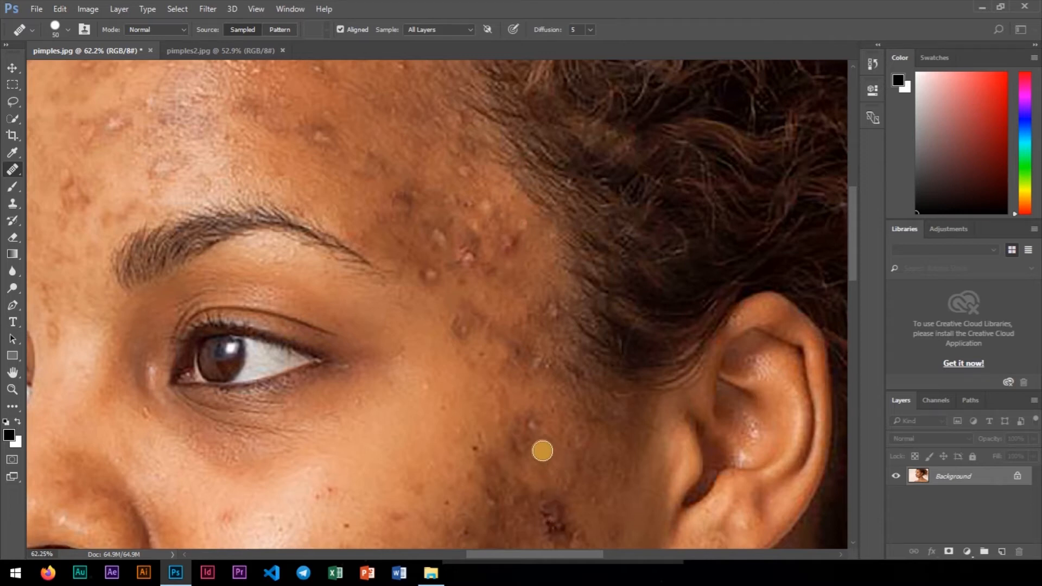
{"action": "left_click_drag", "start_coordinate": [368, 449], "coordinate": [411, 300]}
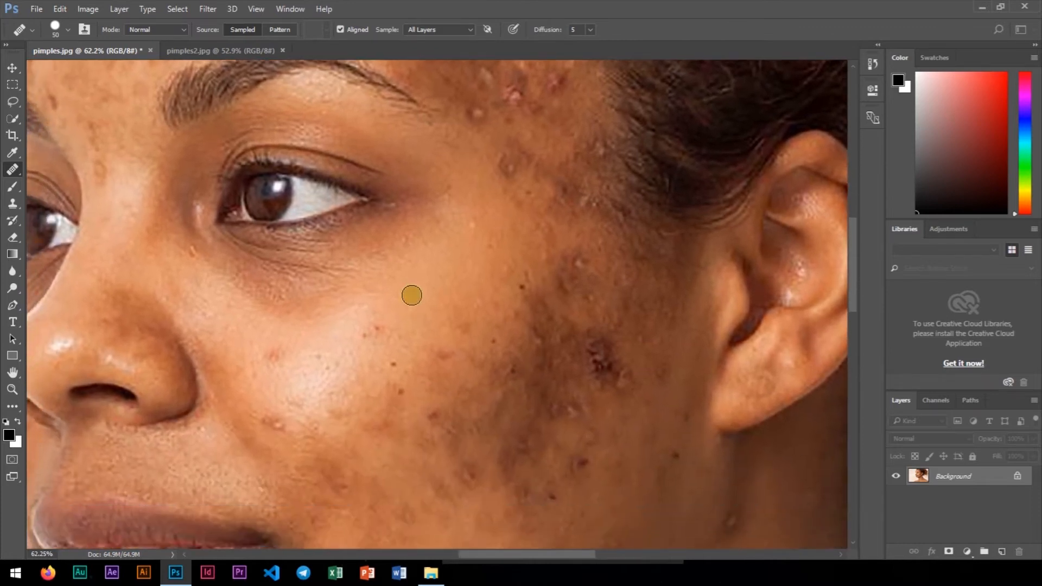
{"action": "left_click", "coordinate": [412, 296], "text": "alt"}
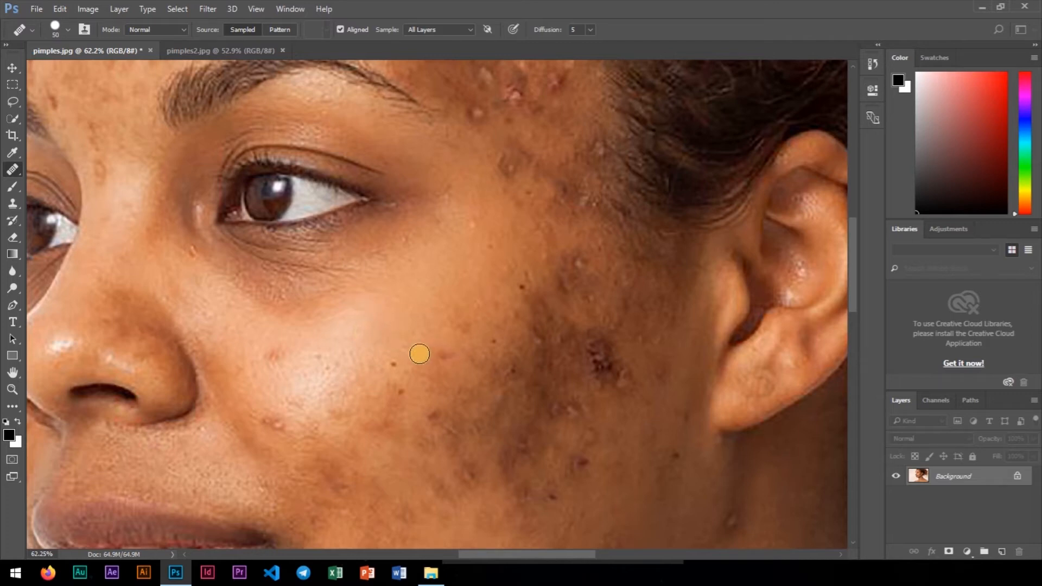
{"action": "left_click", "coordinate": [417, 335], "text": "alt"}
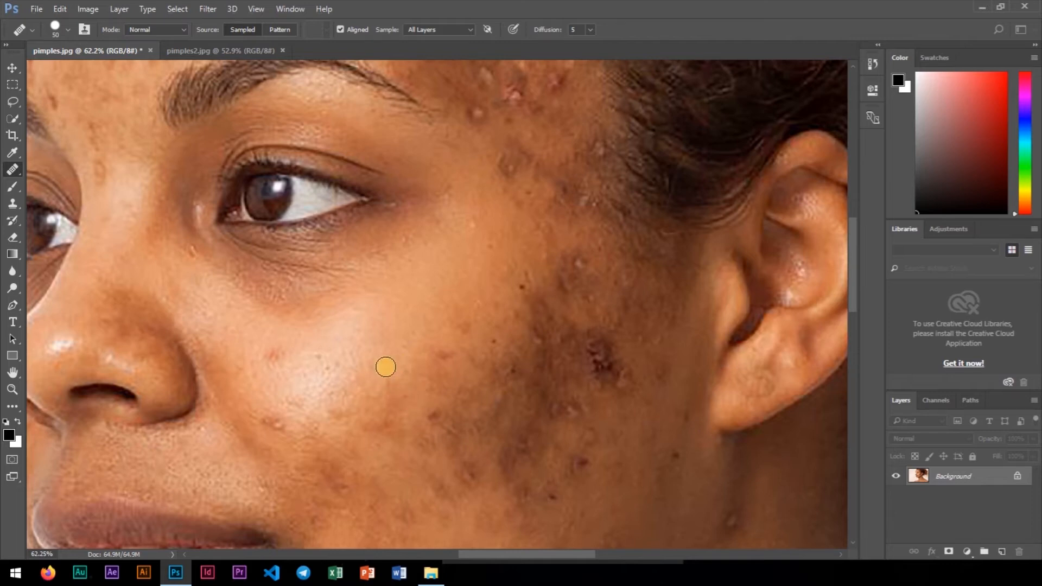
{"action": "left_click", "coordinate": [433, 377], "text": "alt"}
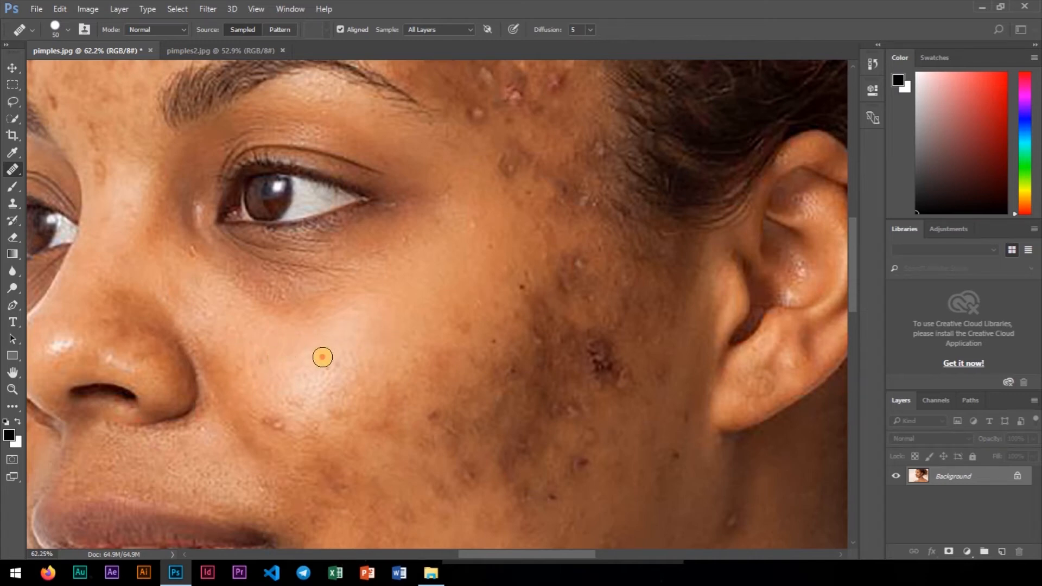
Heal the blemishes on the lower cheek beside the nose and mouth, sampling clean skin near each one
{"action": "scroll", "coordinate": [337, 361], "scroll_direction": "down", "scroll_amount": 2}
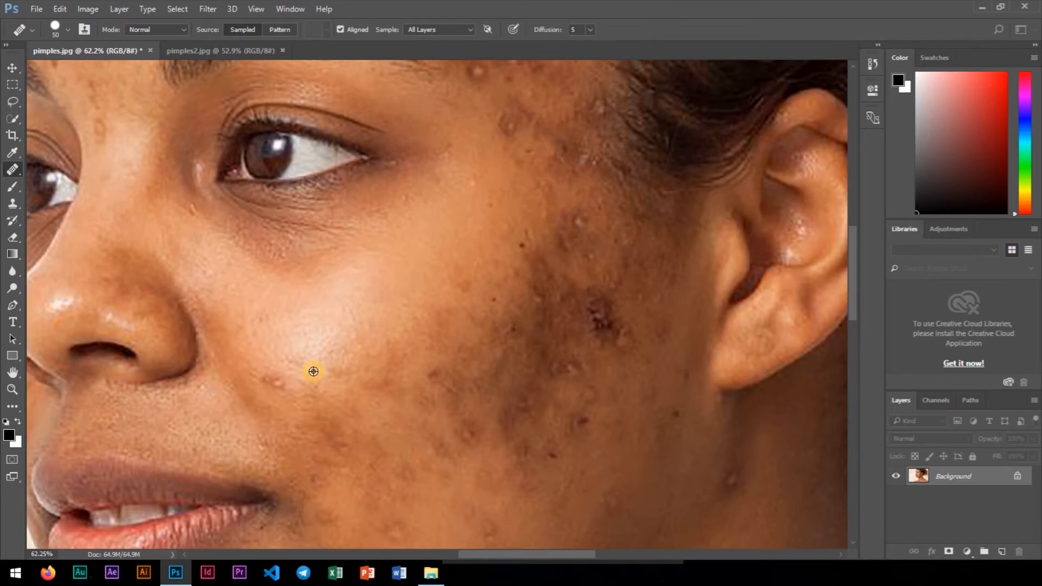
{"action": "left_click", "coordinate": [256, 360], "text": "alt"}
{"action": "left_click_drag", "start_coordinate": [279, 386], "coordinate": [264, 380]}
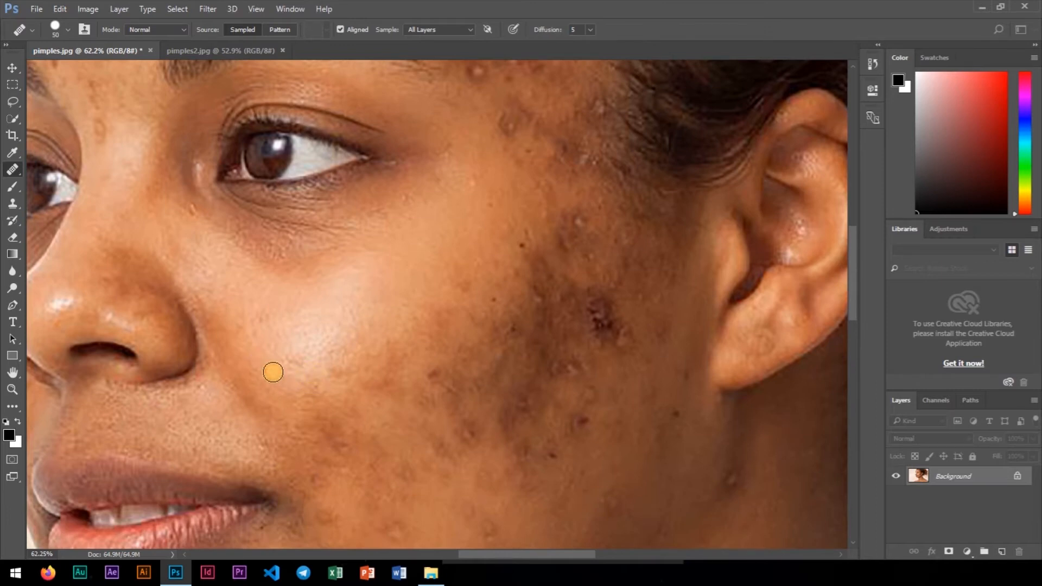
{"action": "left_click", "coordinate": [397, 331], "text": "alt"}
{"action": "left_click_drag", "start_coordinate": [333, 386], "coordinate": [311, 394]}
{"action": "left_click", "coordinate": [400, 322], "text": "alt"}
{"action": "left_click_drag", "start_coordinate": [429, 375], "coordinate": [437, 372]}
{"action": "left_click", "coordinate": [460, 264], "text": "alt"}
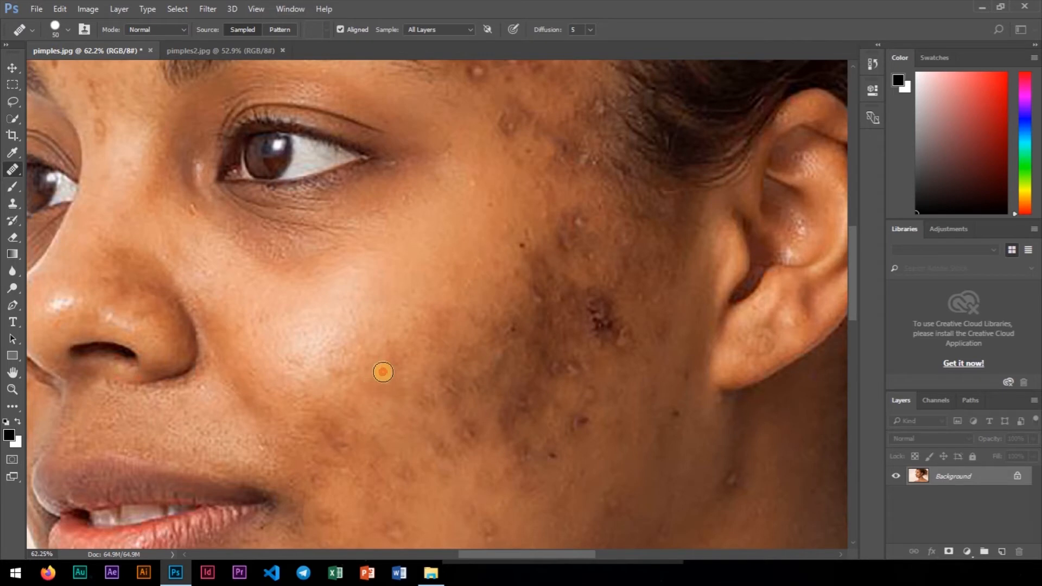
Heal the dark spot near the hairline and the marks on the upper forehead using sampled nearby skin
{"action": "scroll", "coordinate": [390, 344], "scroll_direction": "down", "scroll_amount": 5}
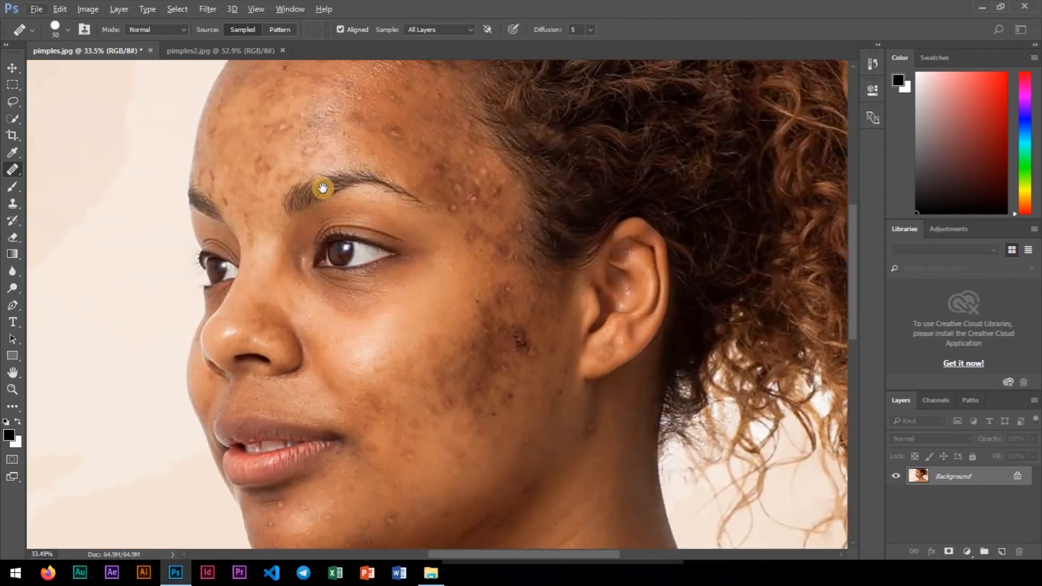
{"action": "left_click_drag", "start_coordinate": [323, 188], "coordinate": [374, 402]}
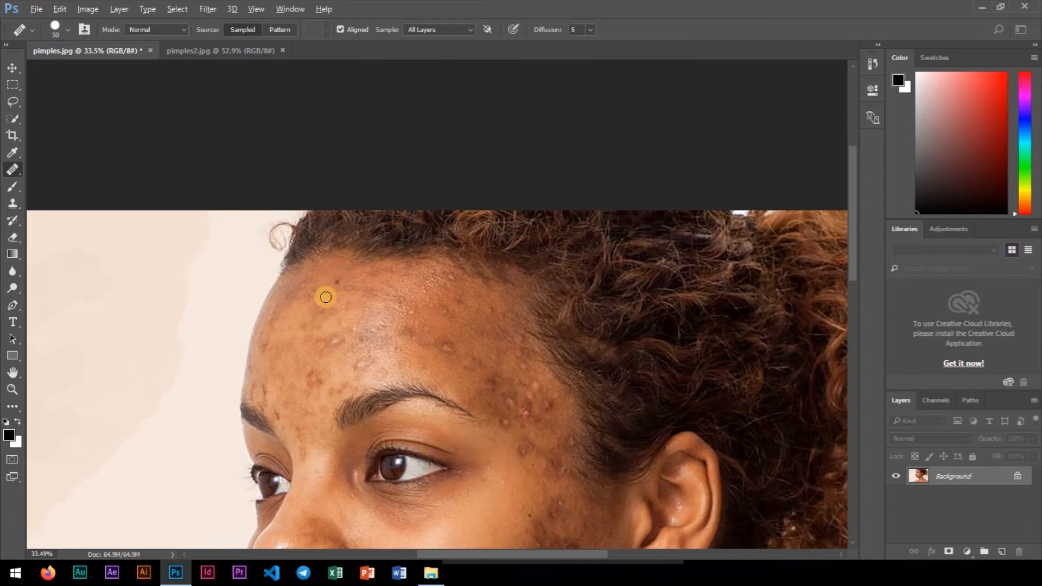
{"action": "scroll", "coordinate": [326, 296], "scroll_direction": "up", "scroll_amount": 3}
{"action": "left_click", "coordinate": [394, 264], "text": "alt"}
{"action": "left_click_drag", "start_coordinate": [347, 271], "coordinate": [362, 276]}
{"action": "left_click", "coordinate": [339, 267], "text": "alt"}
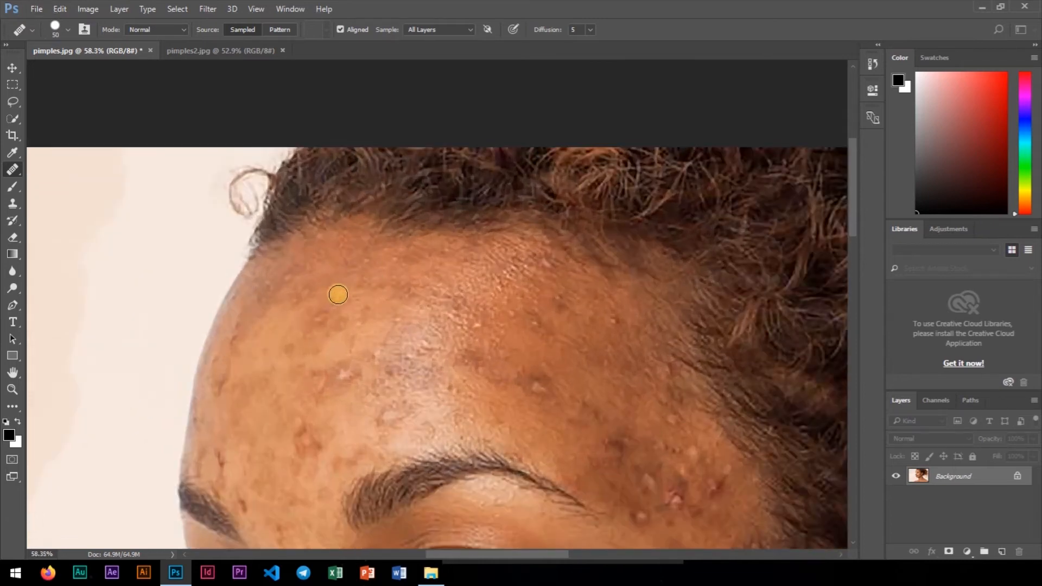
{"action": "mouse_move", "coordinate": [330, 304]}
{"action": "left_mouse_down"}
{"action": "mouse_move", "coordinate": [363, 313]}
{"action": "mouse_move", "coordinate": [295, 323]}
{"action": "mouse_move", "coordinate": [310, 333]}
{"action": "mouse_move", "coordinate": [286, 348]}
{"action": "mouse_move", "coordinate": [309, 342]}
{"action": "mouse_move", "coordinate": [293, 332]}
{"action": "mouse_move", "coordinate": [309, 326]}
{"action": "mouse_move", "coordinate": [256, 323]}
{"action": "mouse_move", "coordinate": [269, 335]}
{"action": "mouse_move", "coordinate": [284, 324]}
{"action": "mouse_move", "coordinate": [344, 357]}
{"action": "left_mouse_up"}
Heal the dark spots and the raised pimple on the middle of the forehead, sampling clean skin close to them
{"action": "scroll", "coordinate": [293, 332], "scroll_direction": "down", "scroll_amount": 1}
{"action": "scroll", "coordinate": [283, 323], "scroll_direction": "down", "scroll_amount": 1}
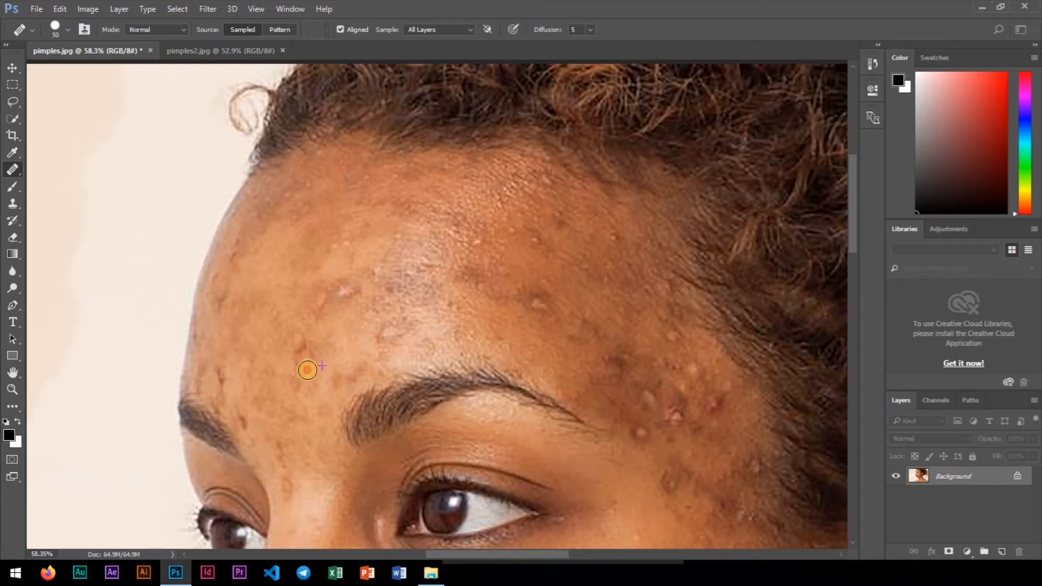
{"action": "mouse_move", "coordinate": [302, 371]}
{"action": "left_mouse_down"}
{"action": "mouse_move", "coordinate": [256, 294]}
{"action": "mouse_move", "coordinate": [275, 292]}
{"action": "mouse_move", "coordinate": [278, 338]}
{"action": "mouse_move", "coordinate": [304, 348]}
{"action": "mouse_move", "coordinate": [302, 339]}
{"action": "mouse_move", "coordinate": [296, 362]}
{"action": "left_mouse_up"}
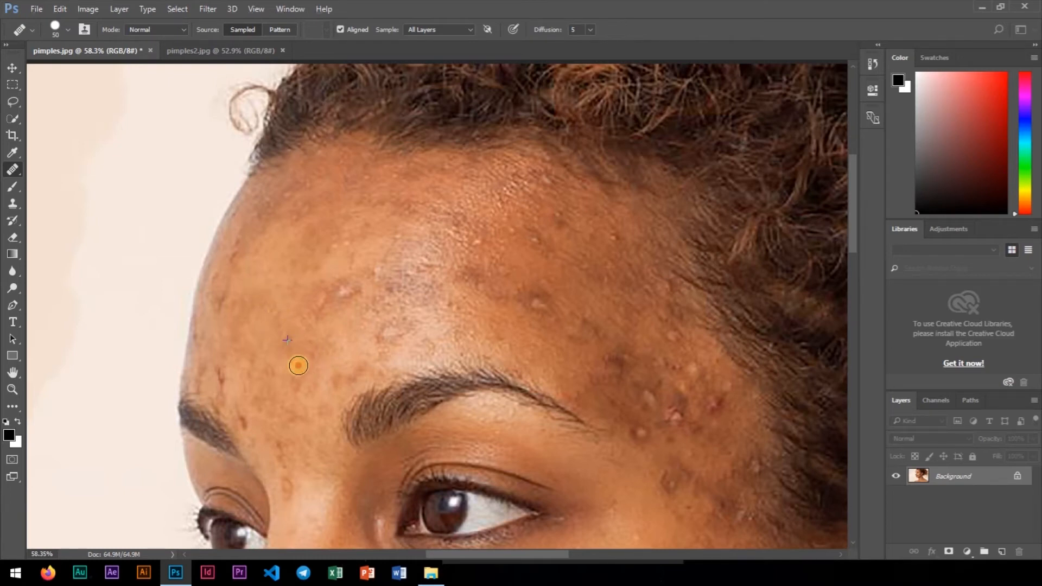
{"action": "mouse_move", "coordinate": [303, 368]}
{"action": "left_mouse_down"}
{"action": "mouse_move", "coordinate": [295, 252]}
{"action": "mouse_move", "coordinate": [289, 227]}
{"action": "mouse_move", "coordinate": [261, 214]}
{"action": "left_mouse_up"}
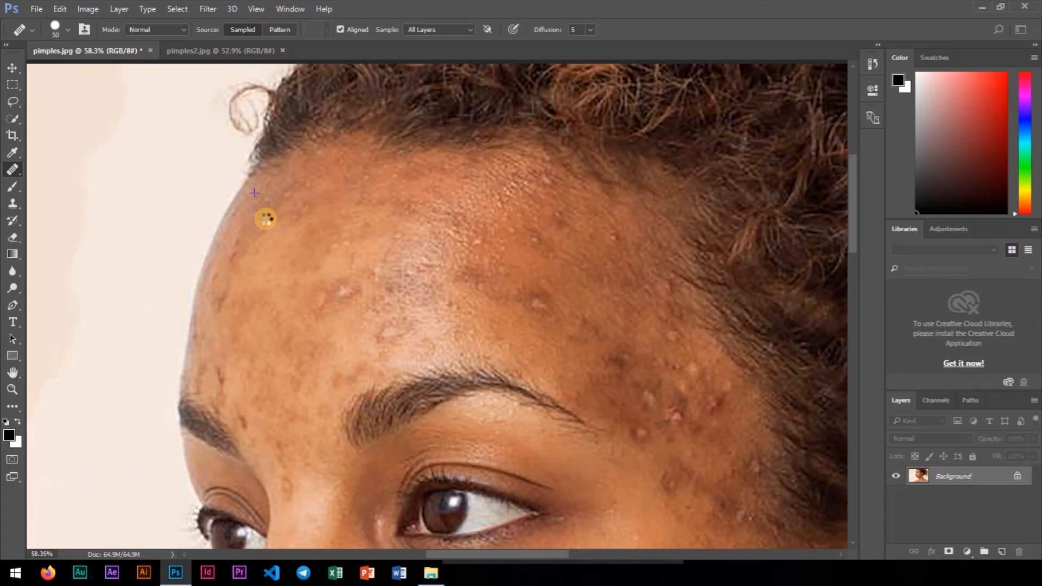
{"action": "mouse_move", "coordinate": [270, 222]}
{"action": "left_mouse_down"}
{"action": "mouse_move", "coordinate": [271, 303]}
{"action": "mouse_move", "coordinate": [342, 345]}
{"action": "left_mouse_up"}
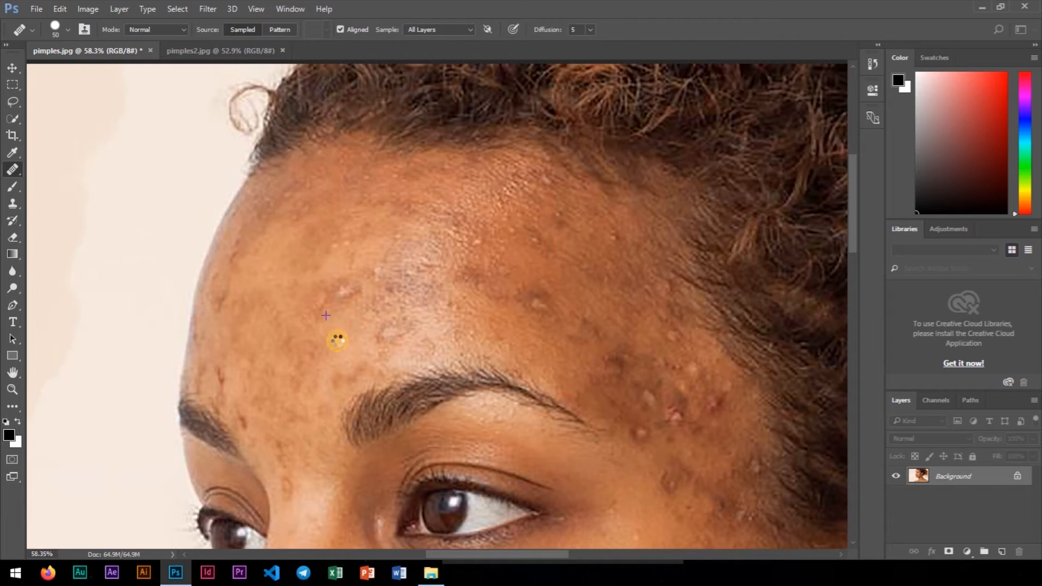
{"action": "left_click", "coordinate": [352, 284]}
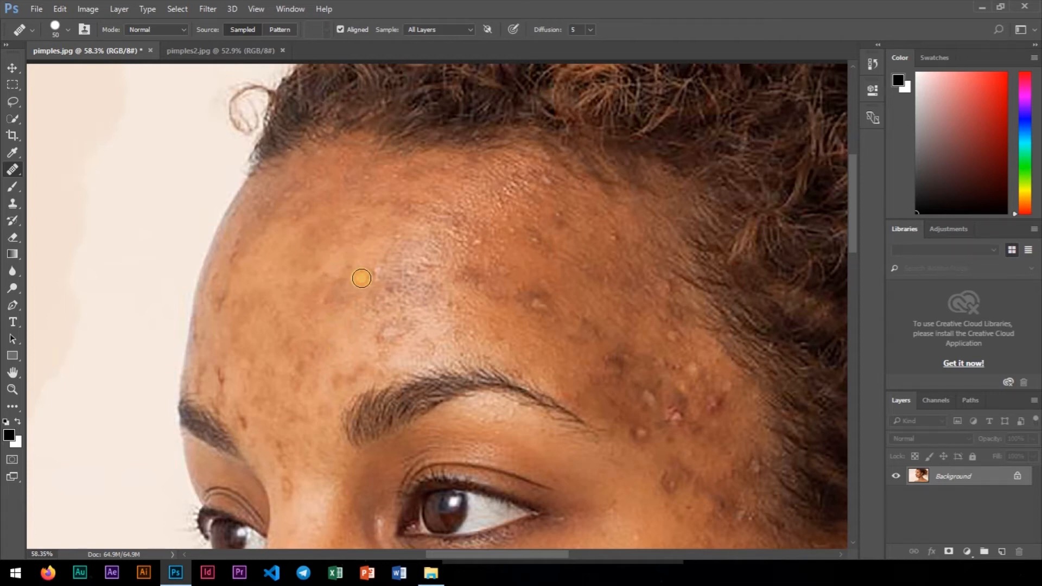
Heal the dark marks above the far eyebrow and along the outer edge of the forehead using nearby sampled skin
{"action": "scroll", "coordinate": [265, 289], "scroll_direction": "down", "scroll_amount": 2}
{"action": "scroll", "coordinate": [252, 298], "scroll_direction": "up", "scroll_amount": 2}
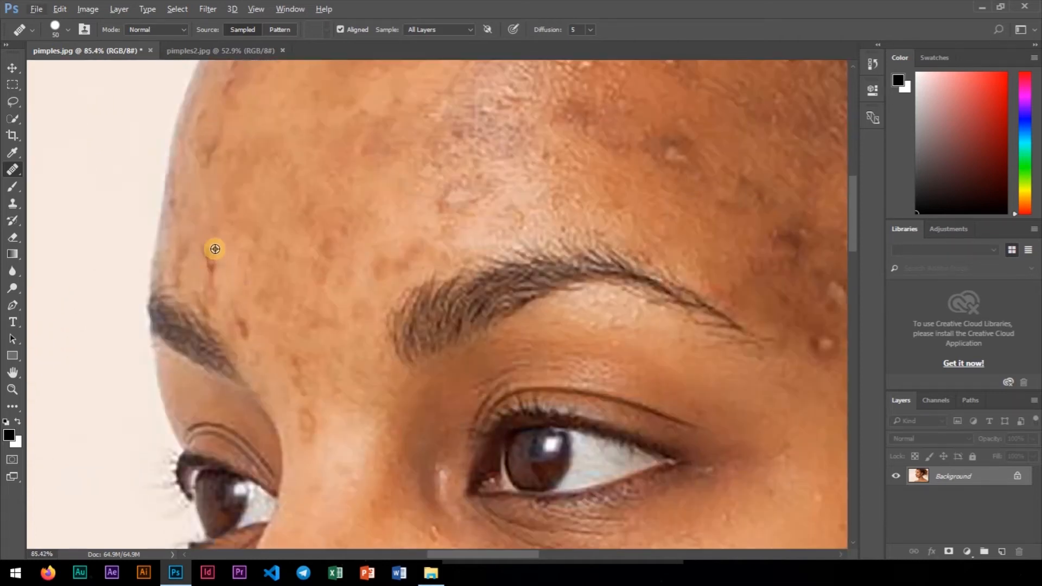
{"action": "mouse_move", "coordinate": [213, 244]}
{"action": "left_mouse_down"}
{"action": "mouse_move", "coordinate": [212, 277]}
{"action": "mouse_move", "coordinate": [219, 286]}
{"action": "mouse_move", "coordinate": [221, 275]}
{"action": "mouse_move", "coordinate": [240, 322]}
{"action": "left_mouse_up"}
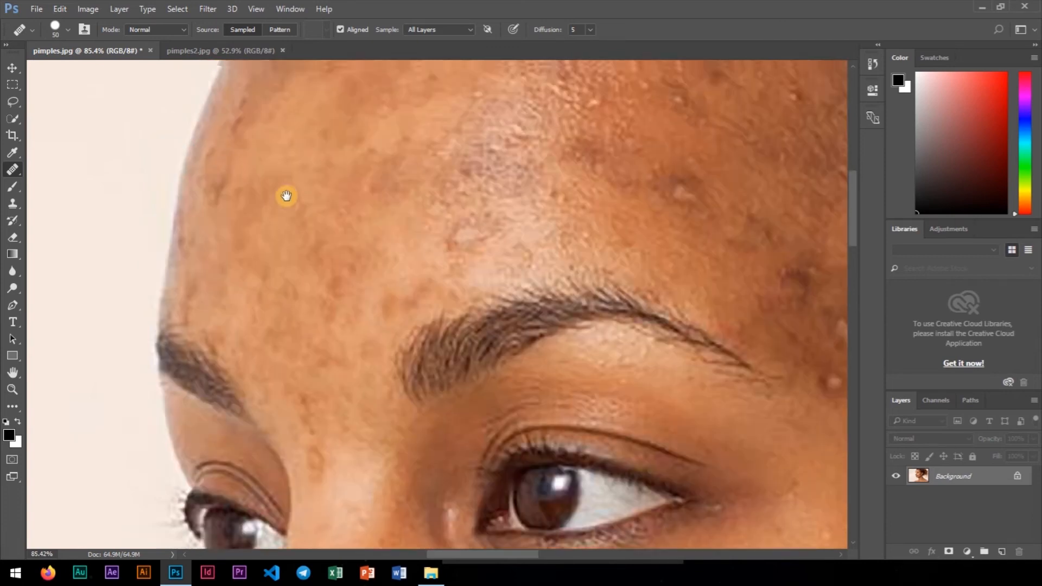
{"action": "left_click_drag", "start_coordinate": [284, 196], "coordinate": [324, 320]}
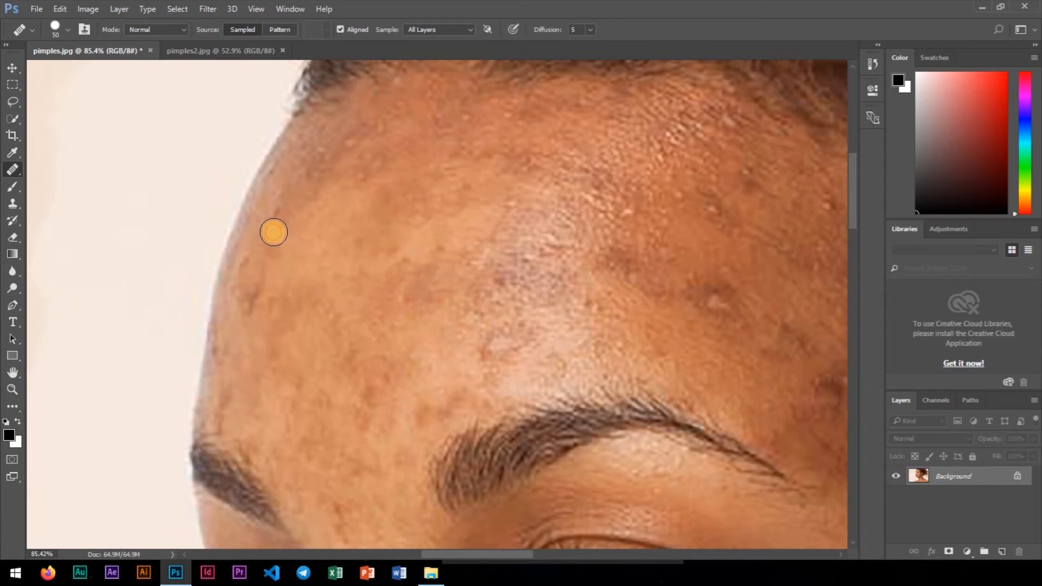
{"action": "left_click", "coordinate": [275, 256]}
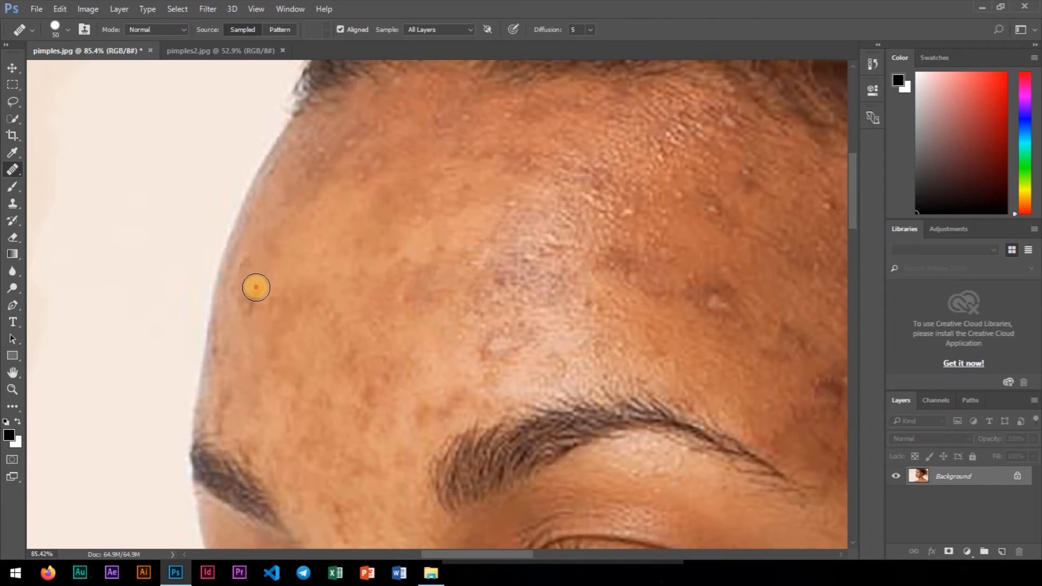
{"action": "left_click", "coordinate": [238, 269]}
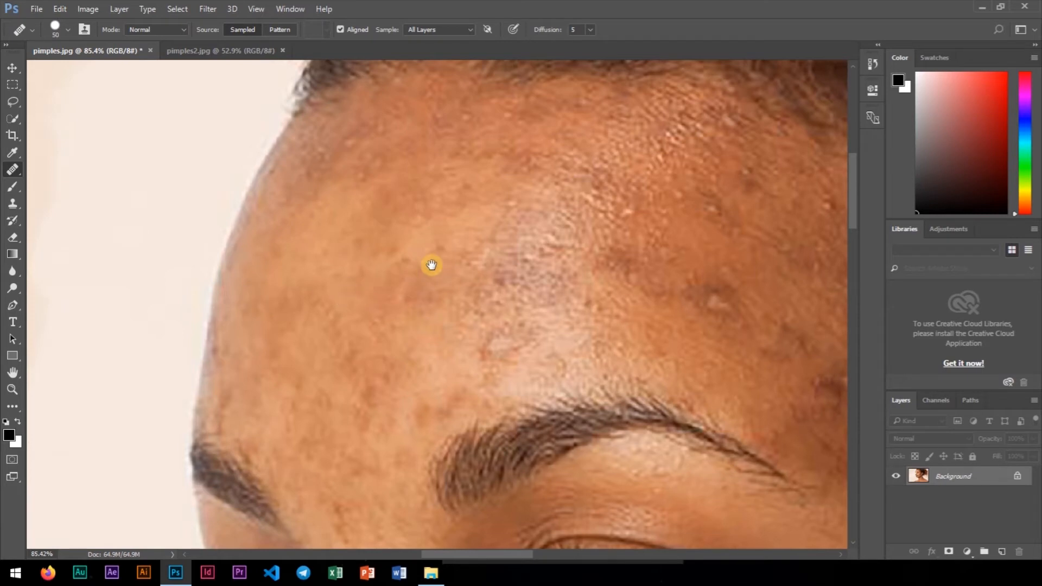
Heal the pimples on the chin below the lower lip with clean skin sampled beside them
{"action": "left_click_drag", "start_coordinate": [428, 274], "coordinate": [317, 316]}
{"action": "scroll", "coordinate": [317, 316], "scroll_direction": "down", "scroll_amount": 6}
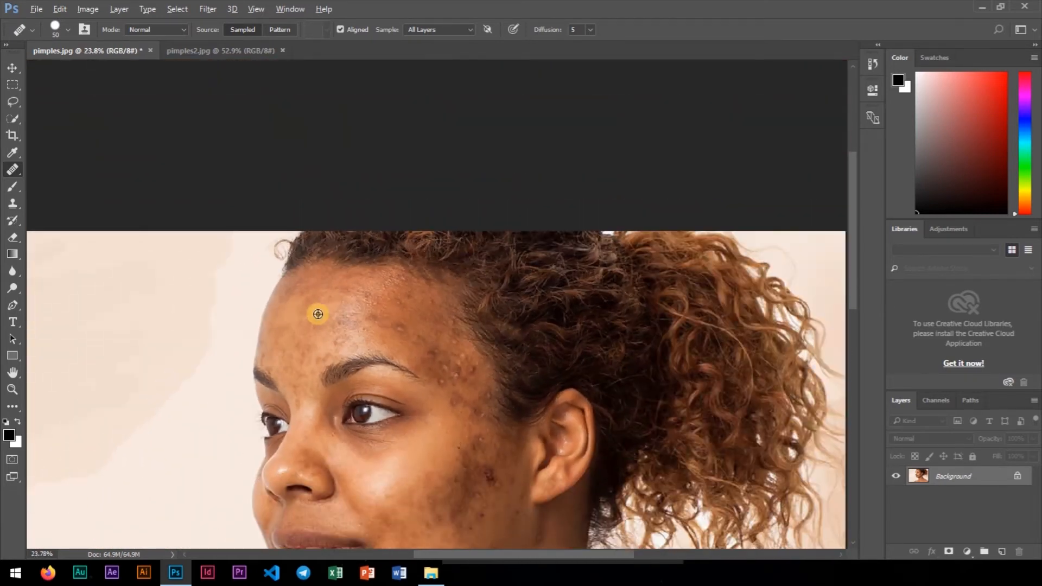
{"action": "left_click_drag", "start_coordinate": [344, 365], "coordinate": [305, 270]}
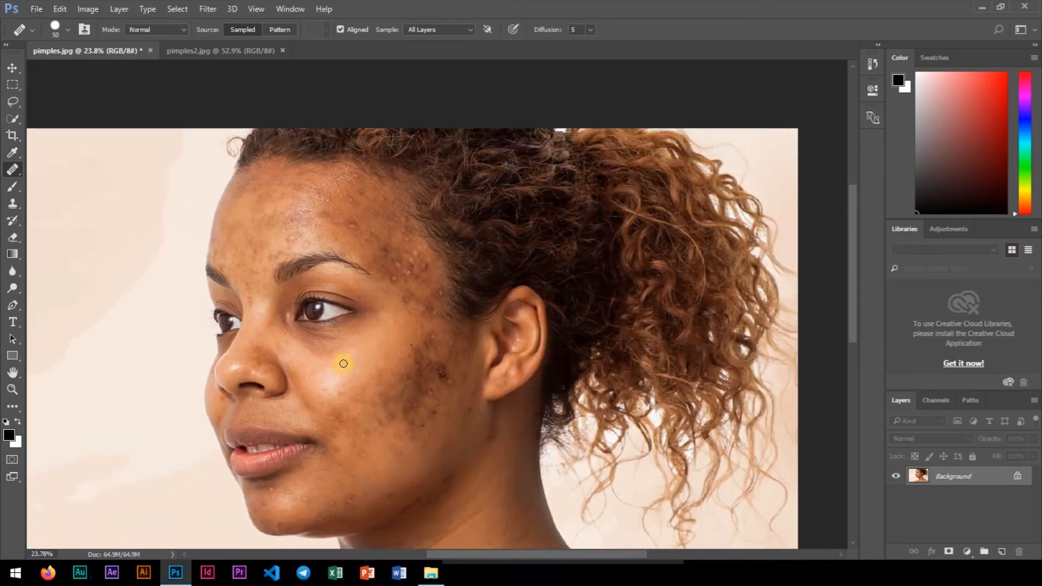
{"action": "scroll", "coordinate": [284, 490], "scroll_direction": "up", "scroll_amount": 4}
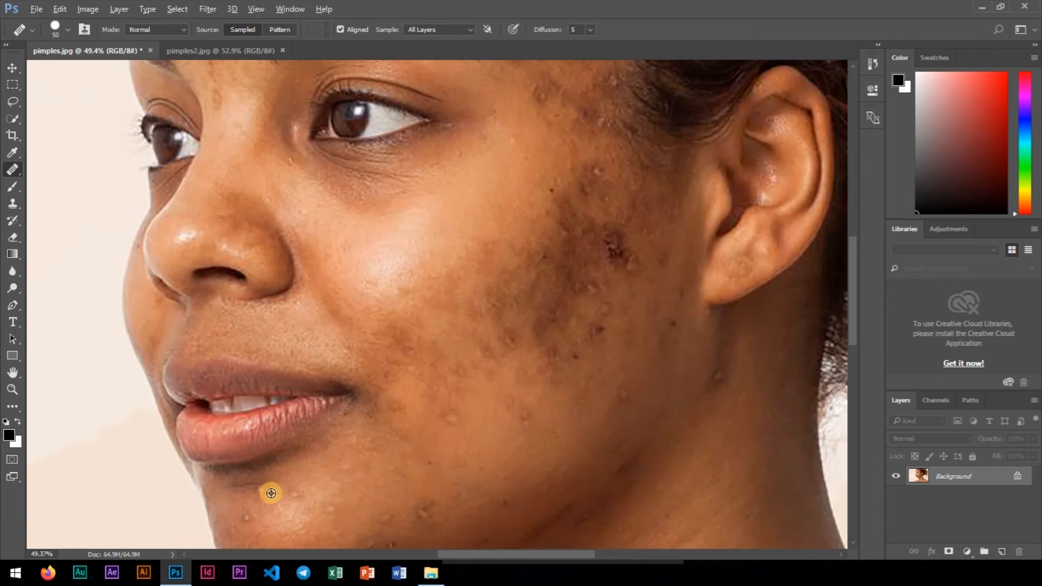
{"action": "scroll", "coordinate": [242, 510], "scroll_direction": "up", "scroll_amount": 3}
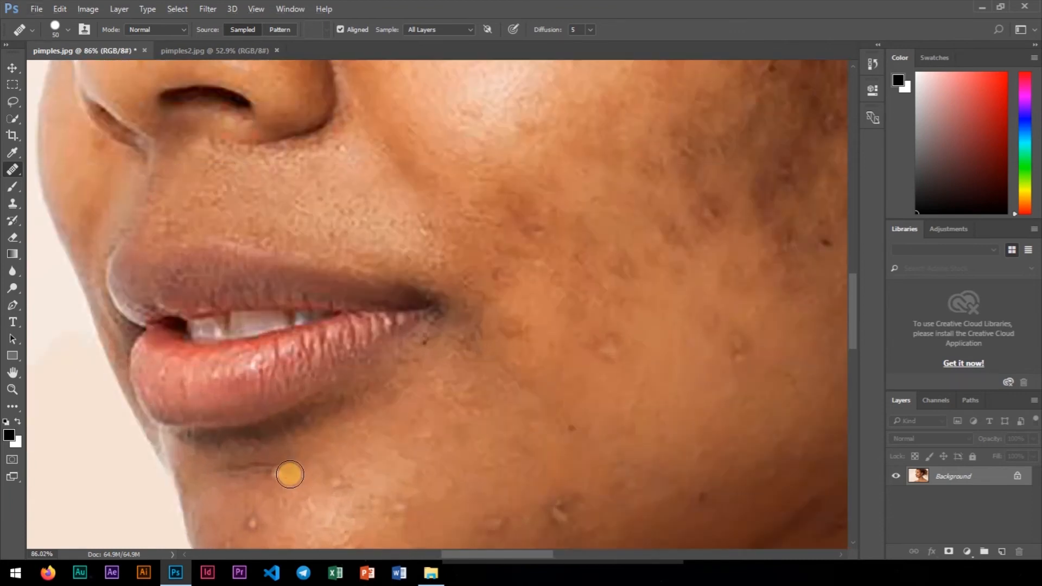
{"action": "left_click_drag", "start_coordinate": [276, 475], "coordinate": [282, 349]}
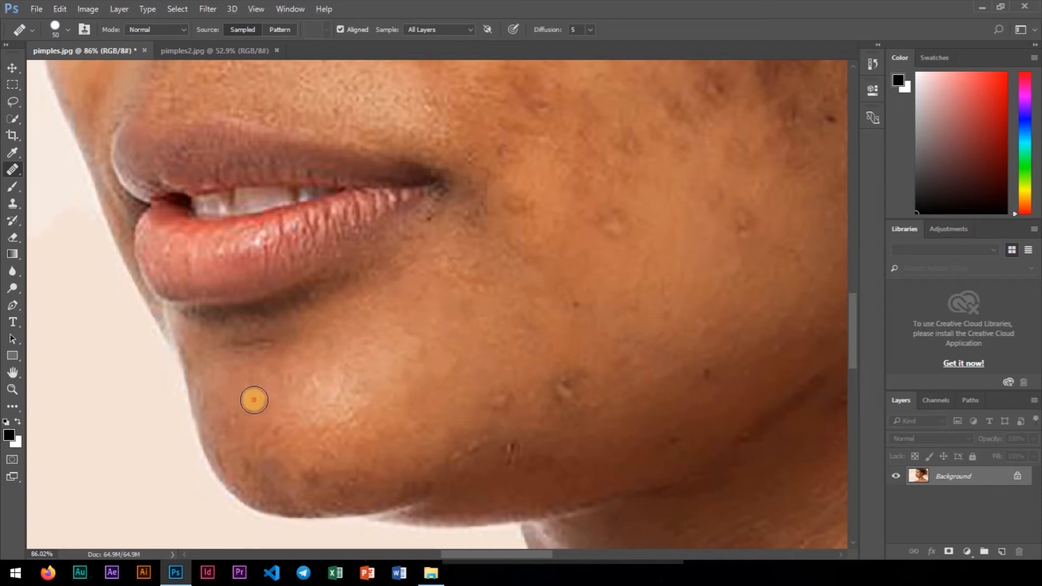
Heal the small spots and bumps along the lower jaw between the chin and cheek, sampling adjacent skin
{"action": "left_click_drag", "start_coordinate": [574, 300], "coordinate": [400, 286]}
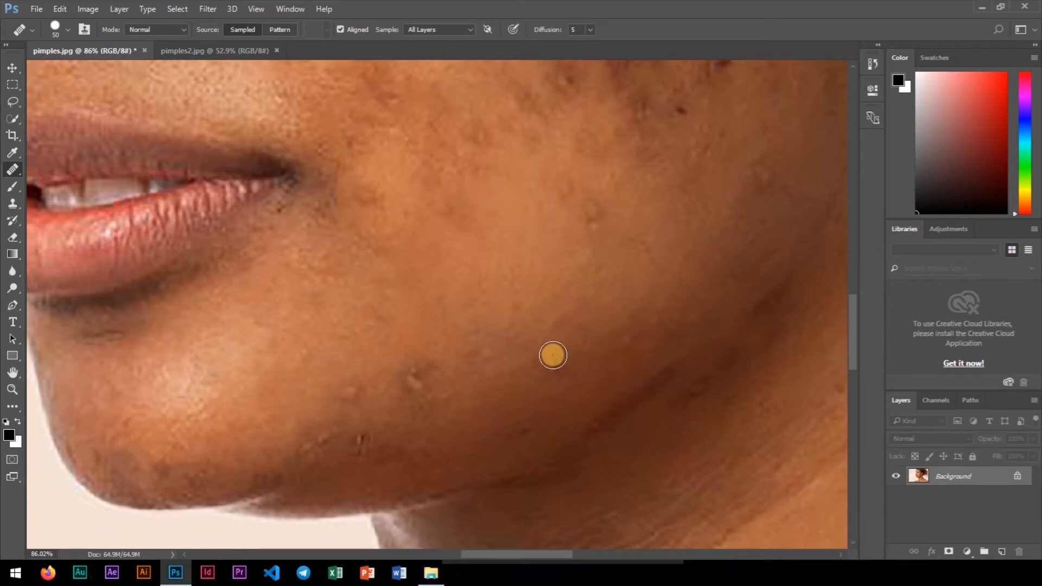
{"action": "left_click", "coordinate": [413, 380]}
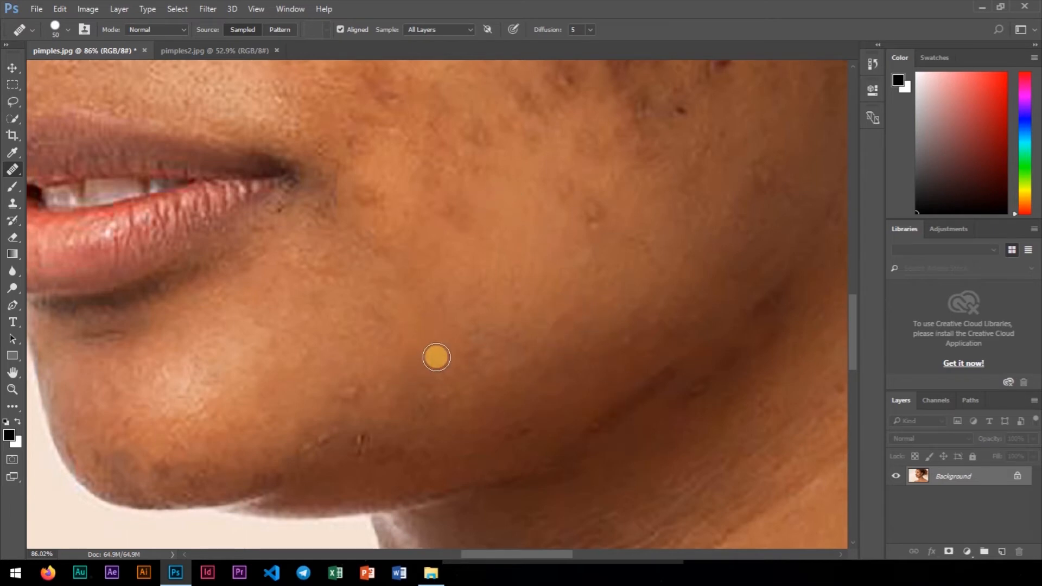
{"action": "left_click", "coordinate": [346, 393]}
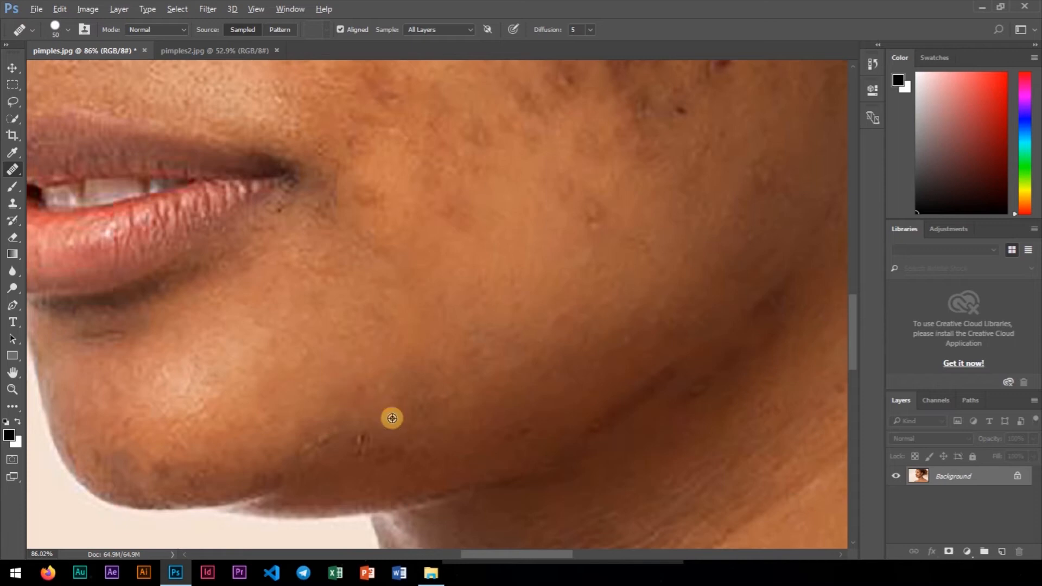
{"action": "left_click", "coordinate": [361, 438]}
{"action": "left_click", "coordinate": [323, 436]}
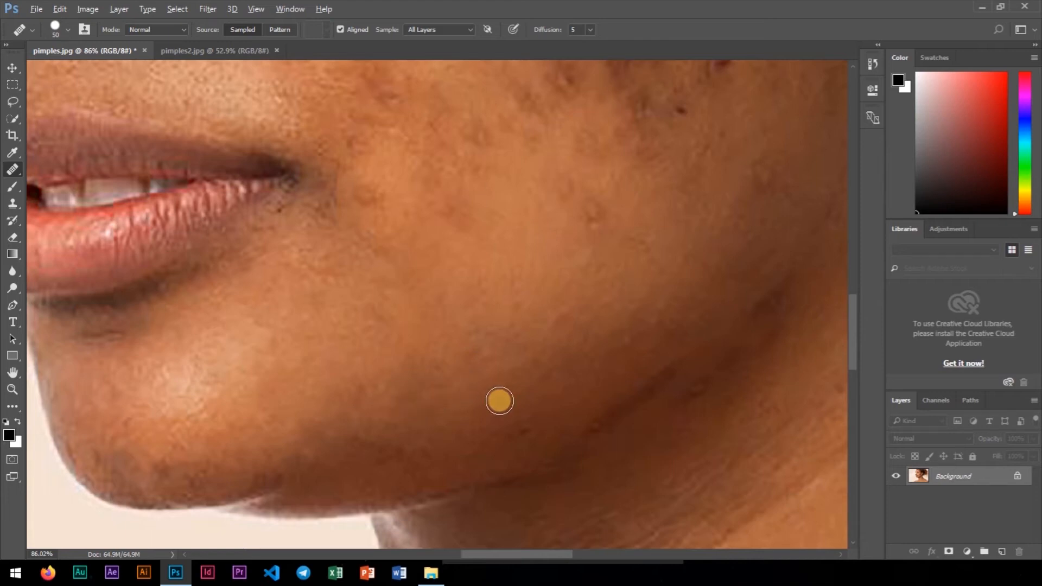
Reduce the Healing Brush size to 35 and heal the spots in the shadow beneath the jawline
{"action": "left_click_drag", "start_coordinate": [549, 351], "coordinate": [281, 340]}
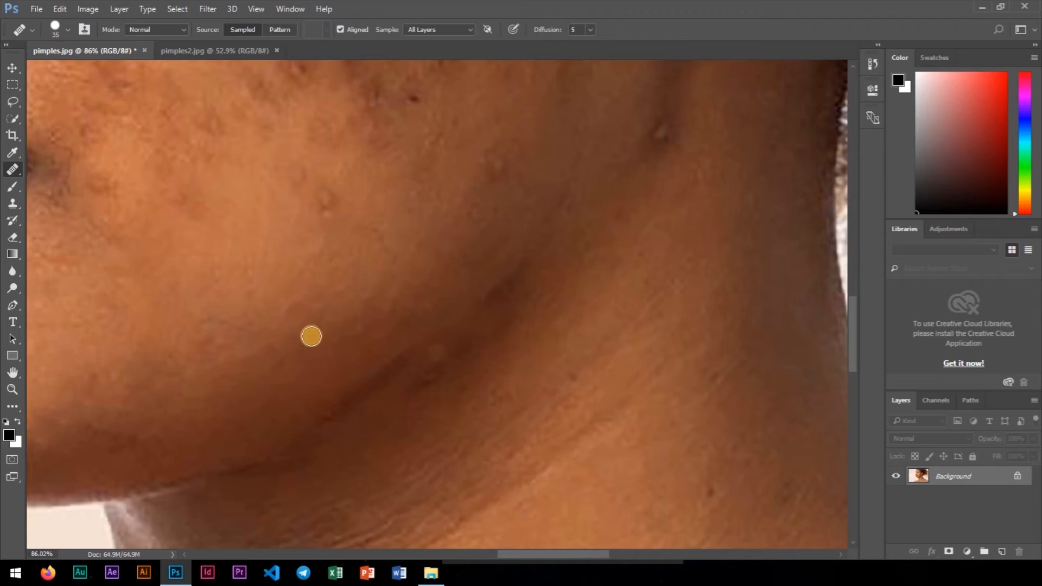
{"action": "key", "text": "bracketleft"}
{"action": "key", "text": "bracketleft"}
{"action": "key", "text": "bracketleft"}
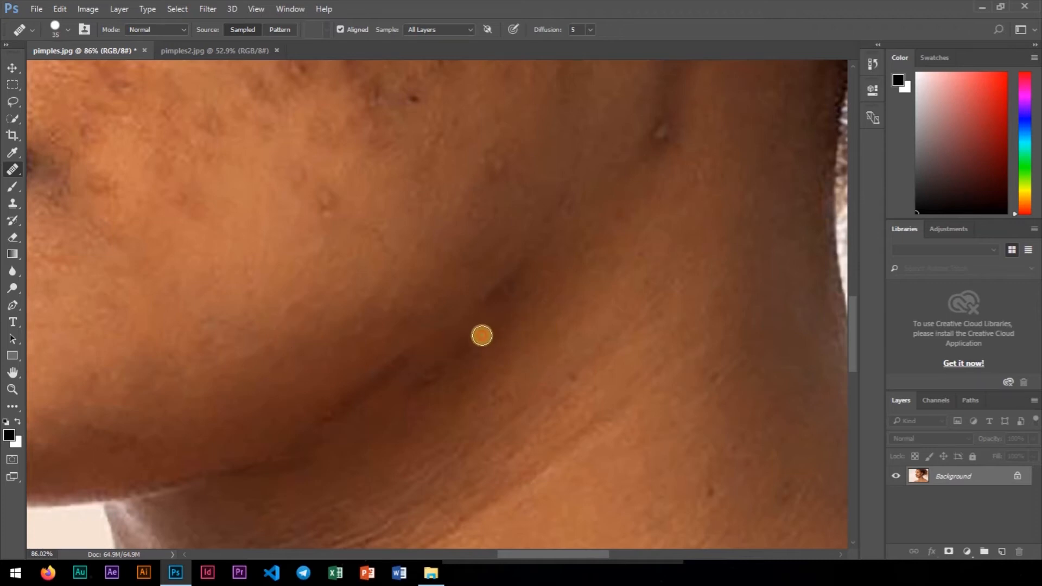
{"action": "mouse_move", "coordinate": [514, 295]}
{"action": "left_mouse_down"}
{"action": "mouse_move", "coordinate": [519, 288]}
{"action": "mouse_move", "coordinate": [468, 352]}
{"action": "left_mouse_up"}
{"action": "left_click", "coordinate": [558, 281], "text": "alt"}
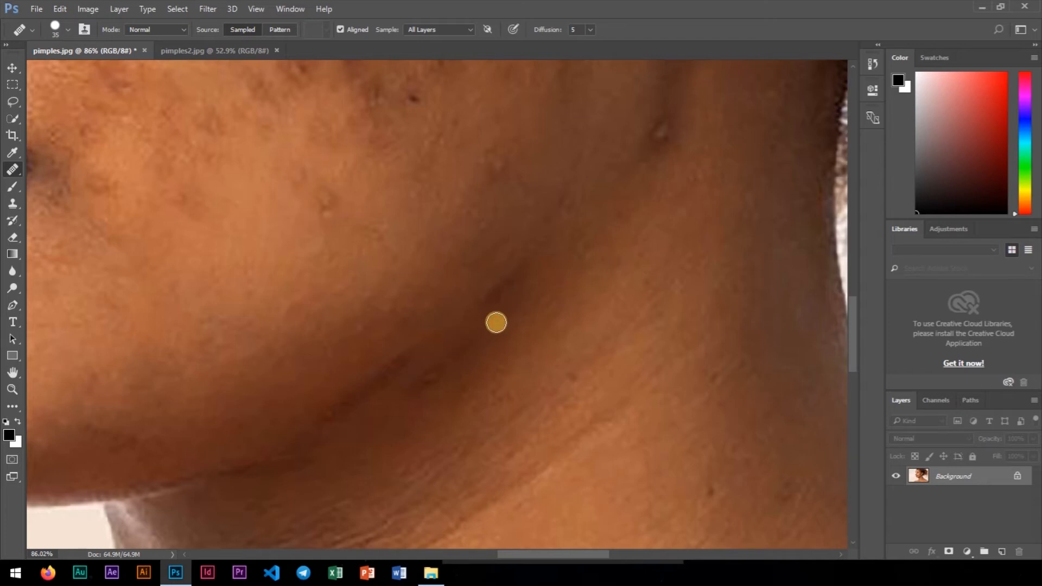
{"action": "scroll", "coordinate": [495, 319], "scroll_direction": "down", "scroll_amount": 1}
{"action": "scroll", "coordinate": [454, 356], "scroll_direction": "up", "scroll_amount": 1}
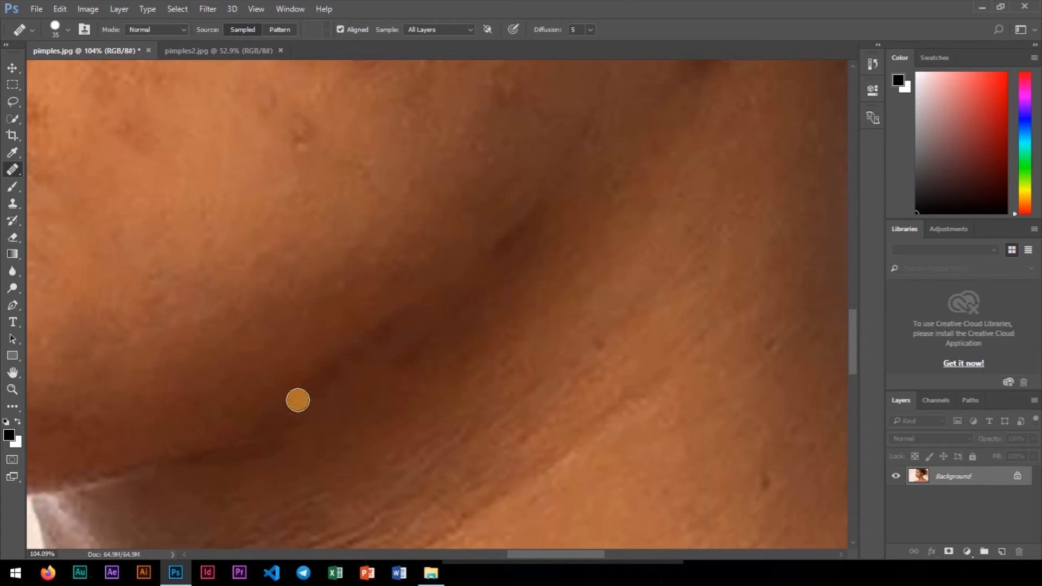
Heal the blemishes on the lower cheek and the dark spots on the jaw and neck below the earlobe
{"action": "scroll", "coordinate": [325, 255], "scroll_direction": "up", "scroll_amount": 3}
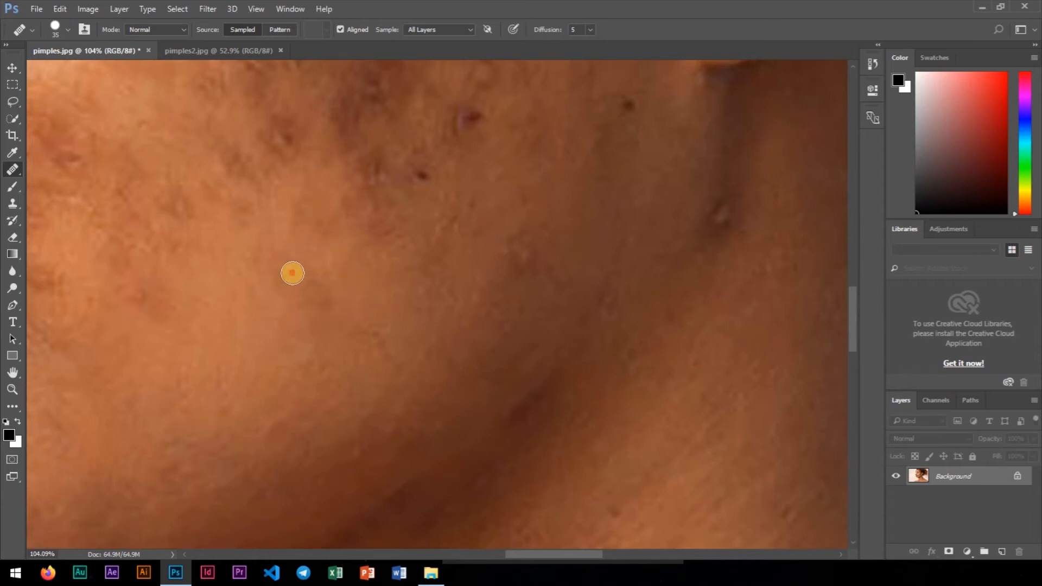
{"action": "scroll", "coordinate": [382, 283], "scroll_direction": "down", "scroll_amount": 1}
{"action": "scroll", "coordinate": [382, 283], "scroll_direction": "down", "scroll_amount": 6}
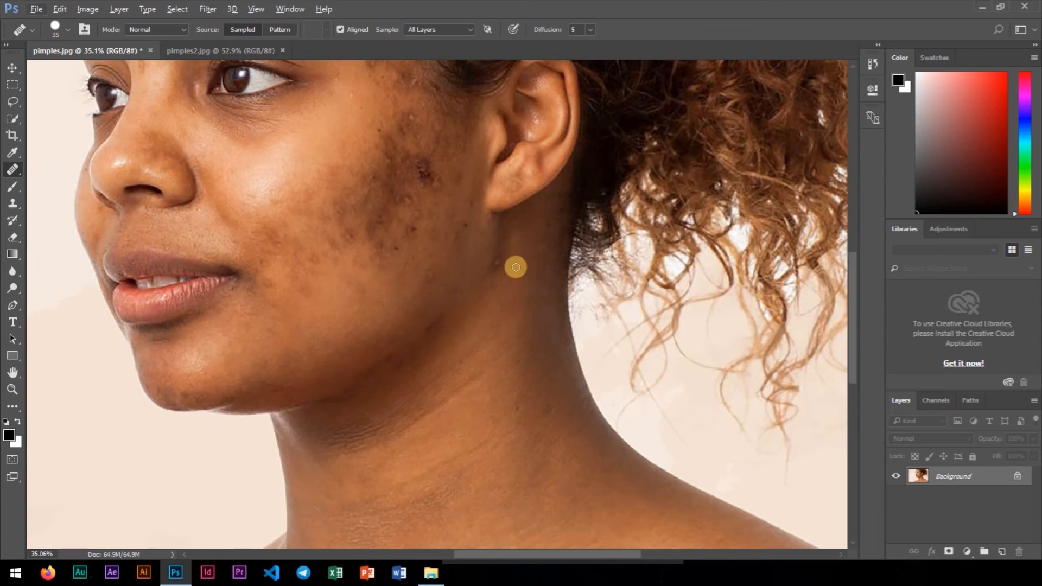
{"action": "scroll", "coordinate": [516, 256], "scroll_direction": "up", "scroll_amount": 1}
{"action": "scroll", "coordinate": [516, 256], "scroll_direction": "up", "scroll_amount": 1}
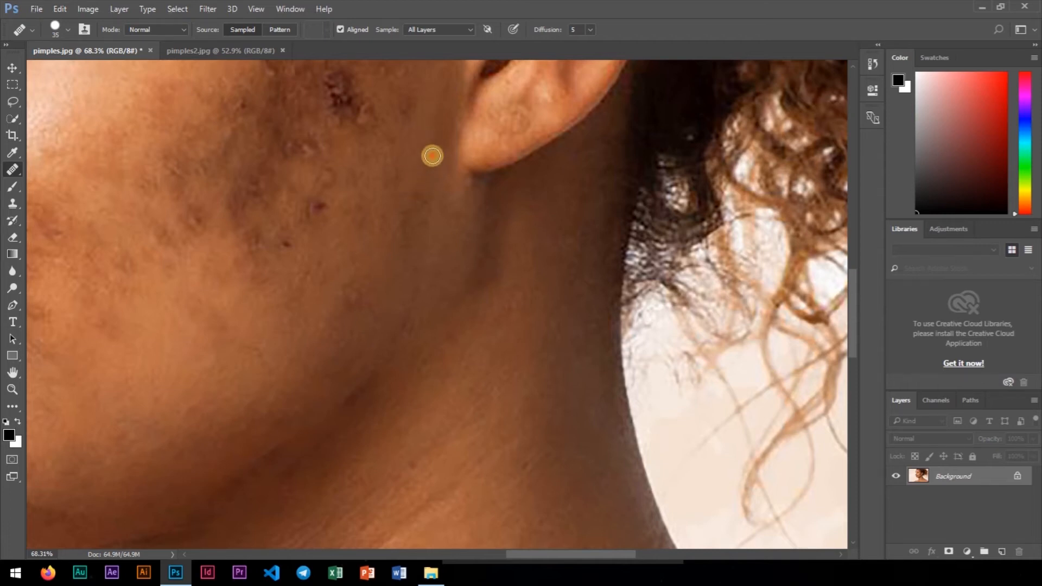
{"action": "left_click", "coordinate": [365, 280], "text": "alt"}
Enlarge the Healing Brush to 60 and heal the scar on the chest and the small mole at the neck's base
{"action": "scroll", "coordinate": [352, 291], "scroll_direction": "down", "scroll_amount": 5}
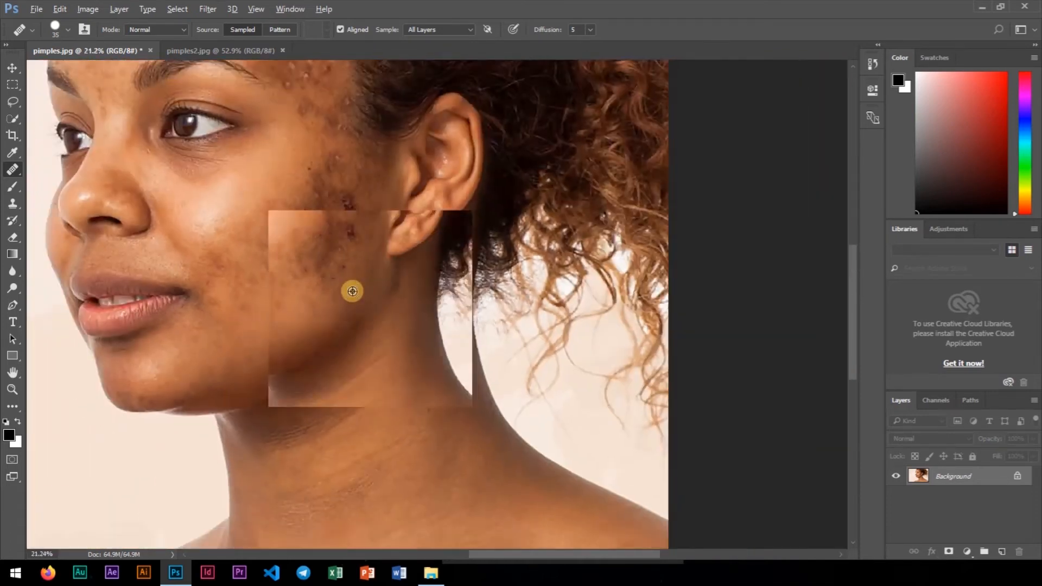
{"action": "scroll", "coordinate": [546, 447], "scroll_direction": "up", "scroll_amount": 3}
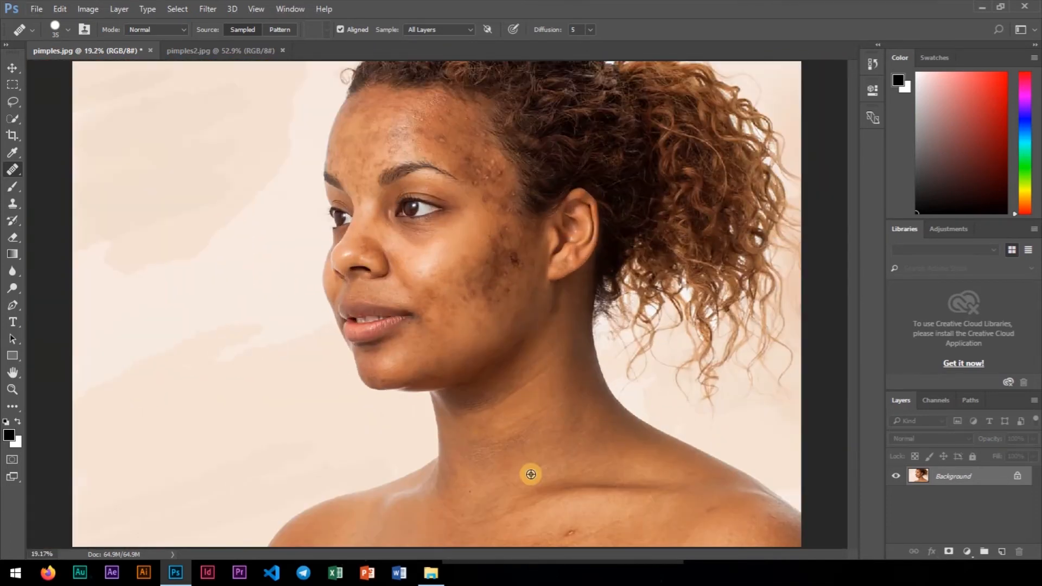
{"action": "left_click_drag", "start_coordinate": [541, 457], "coordinate": [477, 391]}
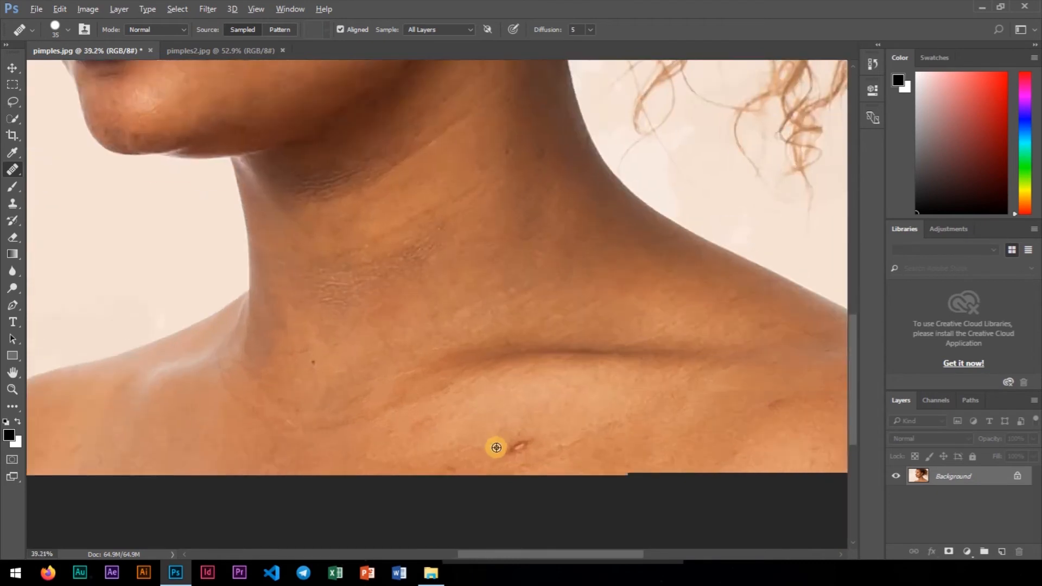
{"action": "scroll", "coordinate": [565, 436], "scroll_direction": "up", "scroll_amount": 2}
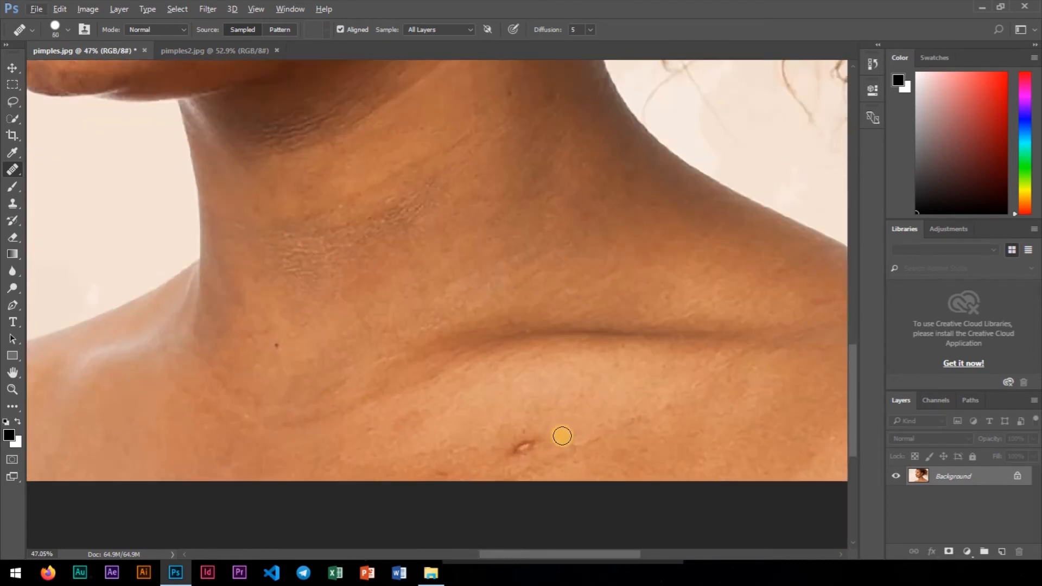
{"action": "mouse_move", "coordinate": [531, 435]}
{"action": "left_mouse_down"}
{"action": "mouse_move", "coordinate": [519, 449]}
{"action": "mouse_move", "coordinate": [526, 445]}
{"action": "left_mouse_up"}
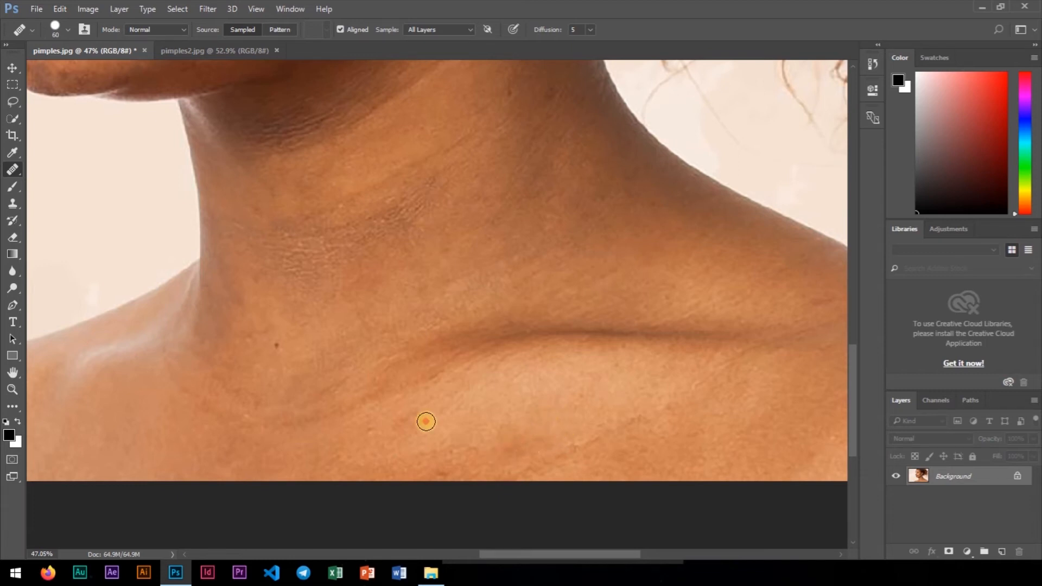
{"action": "left_click", "coordinate": [302, 330], "text": "alt"}
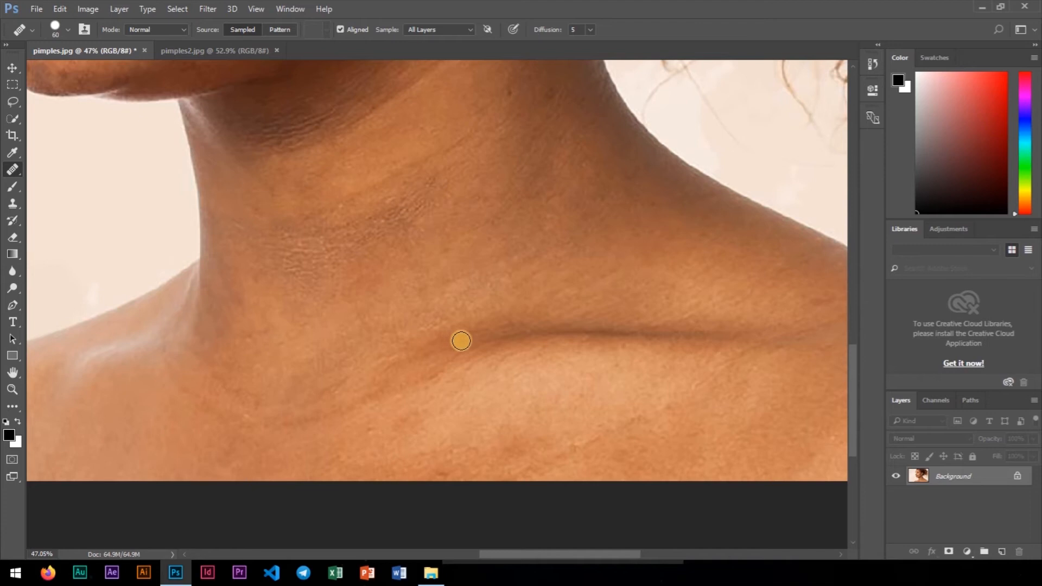
{"action": "left_click_drag", "start_coordinate": [461, 341], "coordinate": [75, 429]}
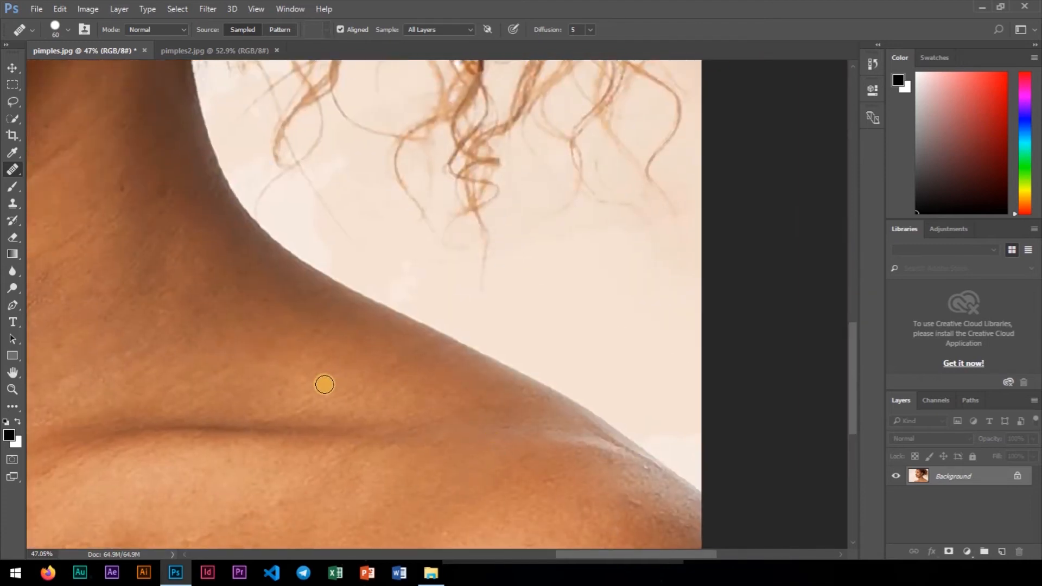
Heal the spots on the forehead above the near eyebrow, sampling clean skin nearby, and reduce the Healing Brush to 40
{"action": "scroll", "coordinate": [324, 385], "scroll_direction": "down", "scroll_amount": 5}
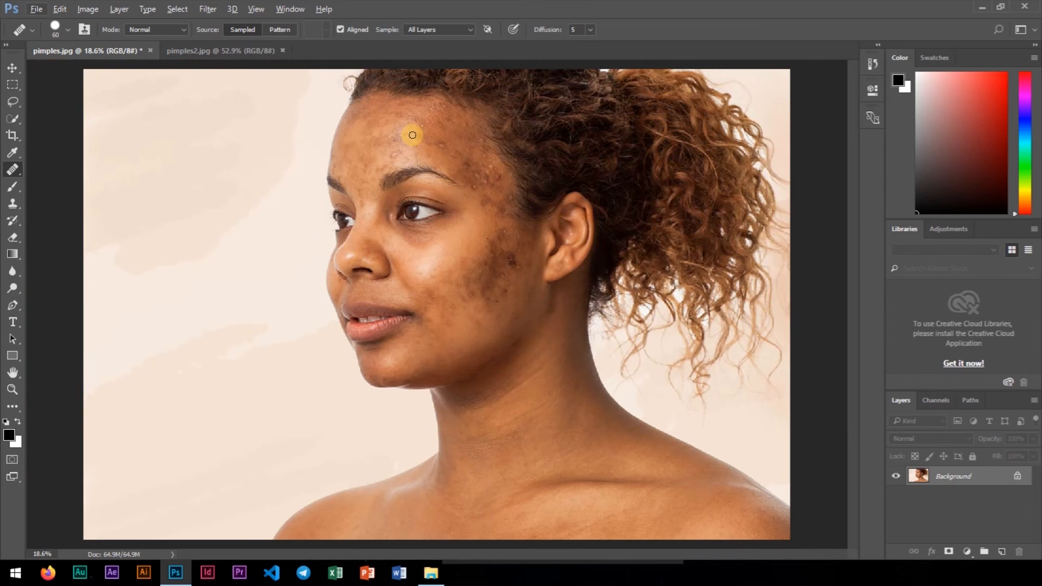
{"action": "scroll", "coordinate": [412, 135], "scroll_direction": "up", "scroll_amount": 5}
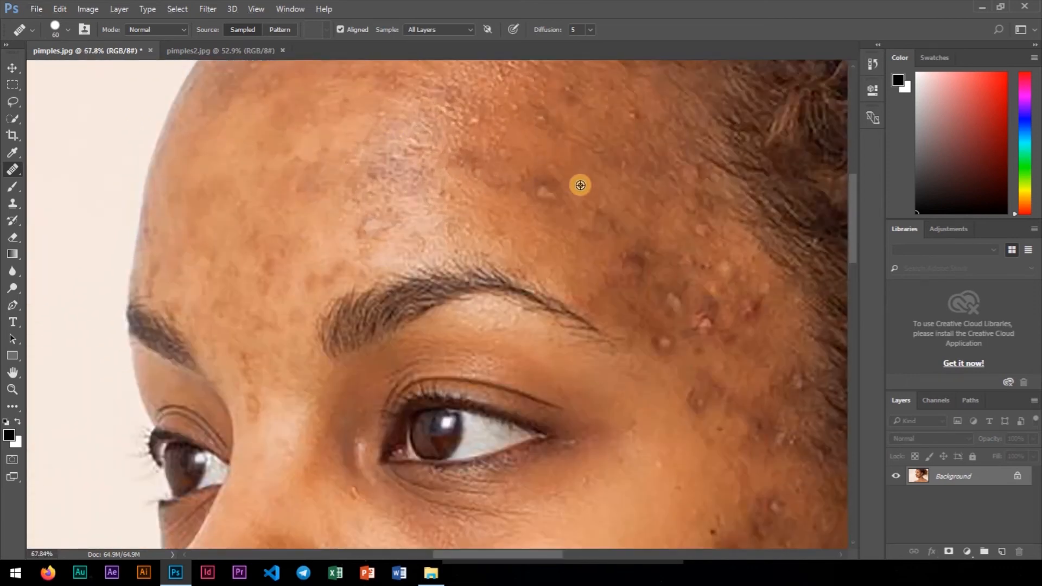
{"action": "left_click", "coordinate": [572, 151], "text": "alt"}
{"action": "mouse_move", "coordinate": [551, 193]}
{"action": "left_mouse_down"}
{"action": "mouse_move", "coordinate": [524, 179]}
{"action": "mouse_move", "coordinate": [551, 174]}
{"action": "left_mouse_up"}
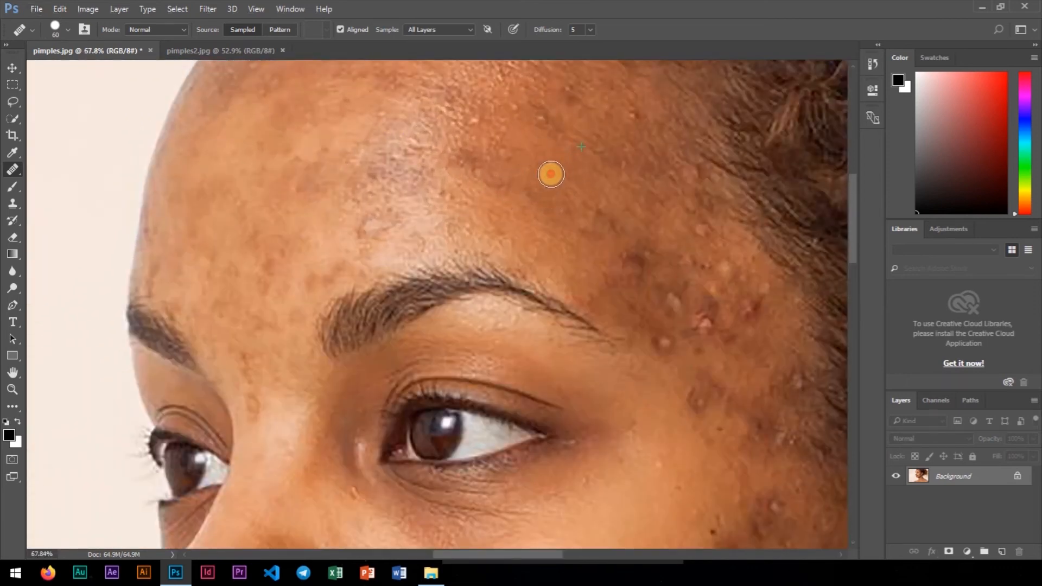
{"action": "scroll", "coordinate": [530, 213], "scroll_direction": "right", "scroll_amount": 3}
{"action": "scroll", "coordinate": [490, 209], "scroll_direction": "up", "scroll_amount": 3}
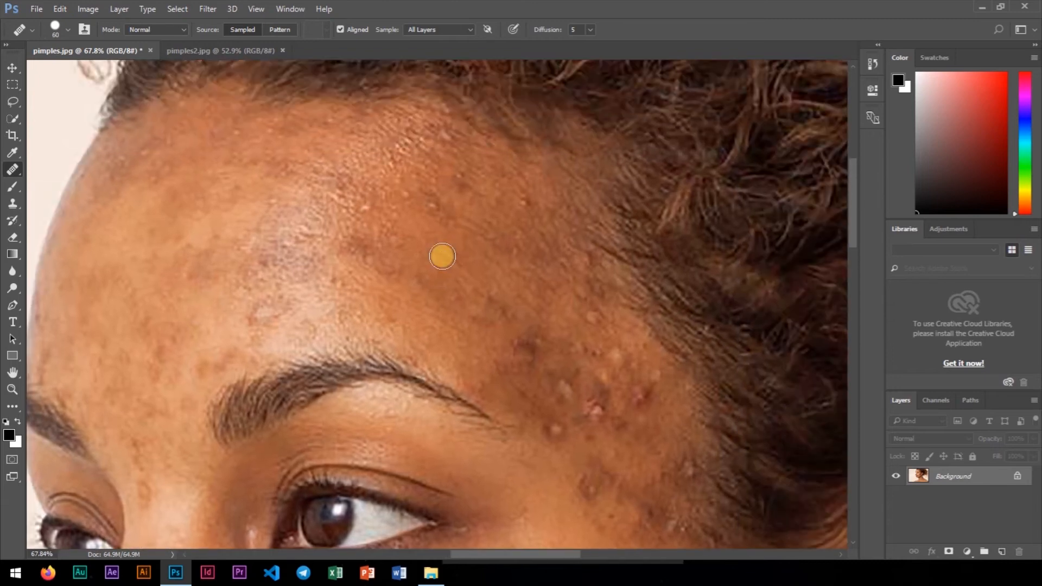
{"action": "left_click", "coordinate": [456, 255], "text": "alt"}
{"action": "left_click_drag", "start_coordinate": [440, 214], "coordinate": [446, 222]}
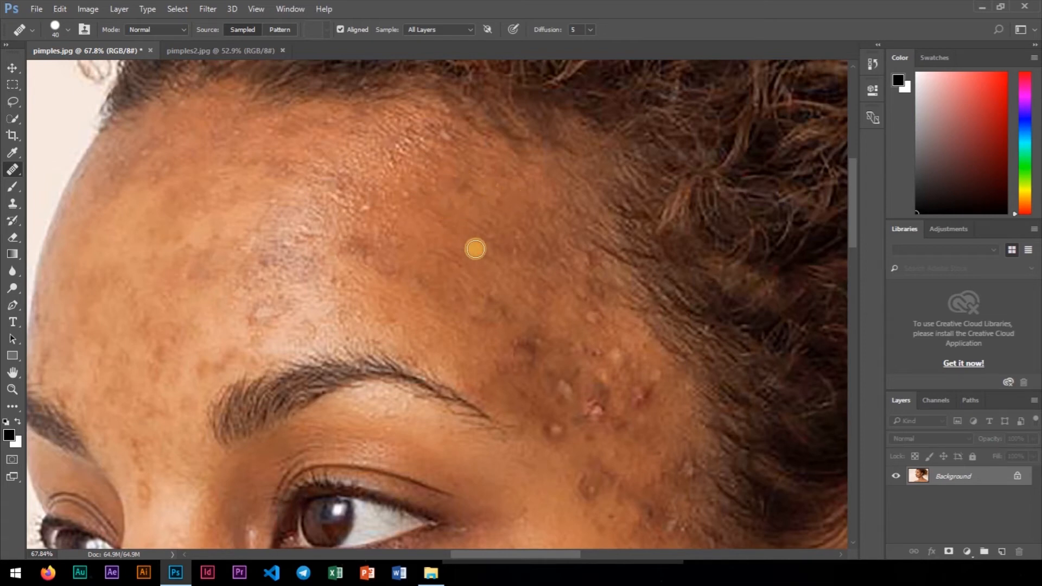
Heal the pimple beside the near eyebrow's tail and the blemish just below it on the temple
{"action": "scroll", "coordinate": [483, 239], "scroll_direction": "down", "scroll_amount": 3}
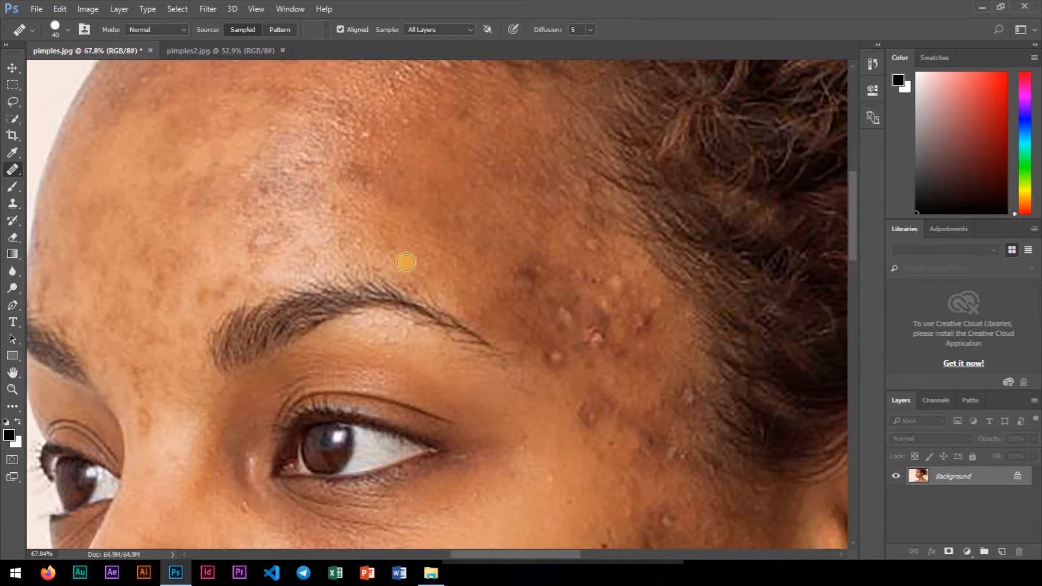
{"action": "scroll", "coordinate": [489, 271], "scroll_direction": "down", "scroll_amount": 2}
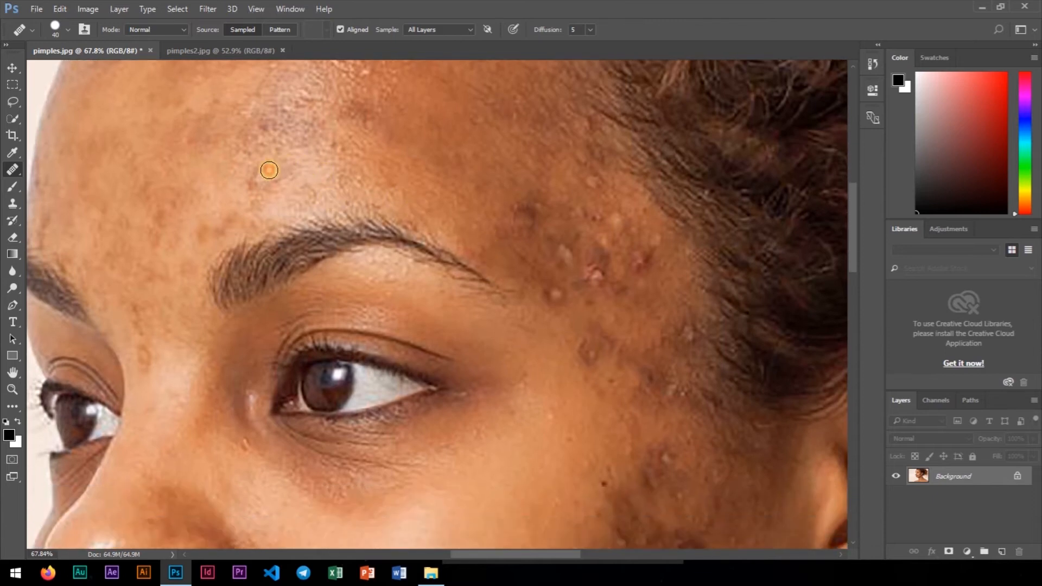
{"action": "left_click_drag", "start_coordinate": [436, 231], "coordinate": [279, 175]}
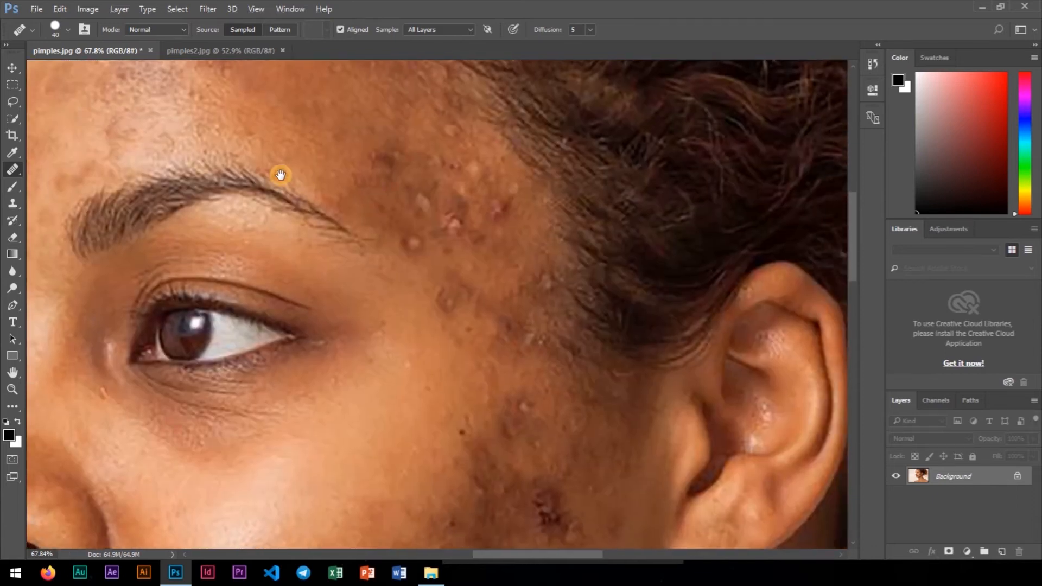
{"action": "scroll", "coordinate": [447, 273], "scroll_direction": "up", "scroll_amount": 3}
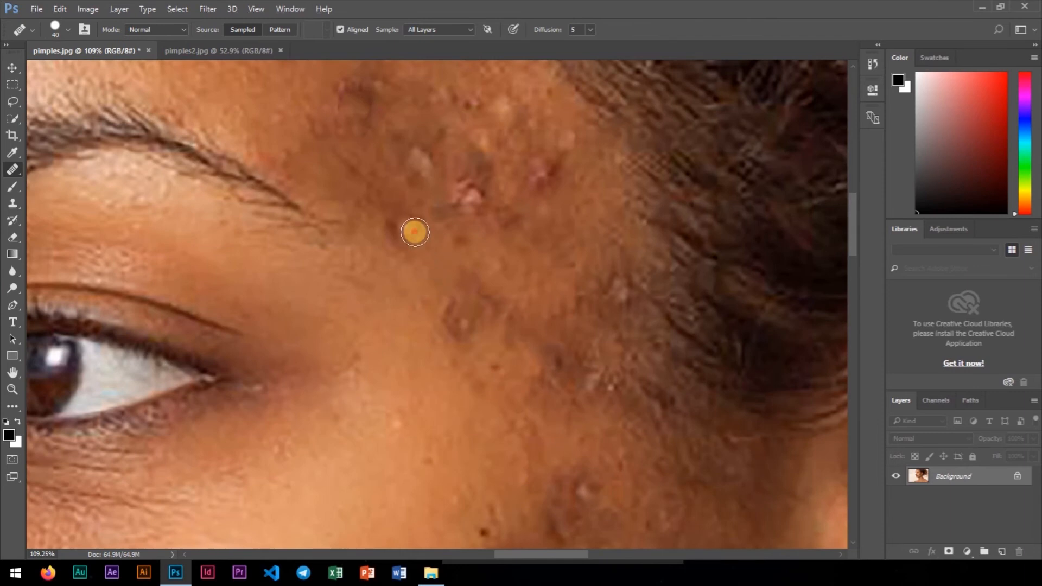
{"action": "left_click", "coordinate": [500, 258], "text": "alt"}
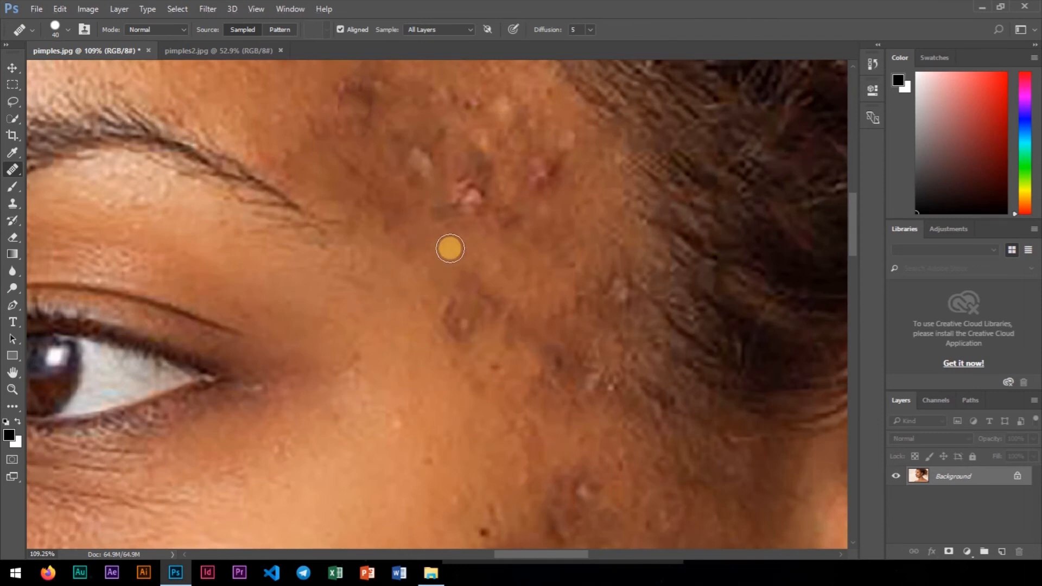
{"action": "left_click", "coordinate": [469, 315]}
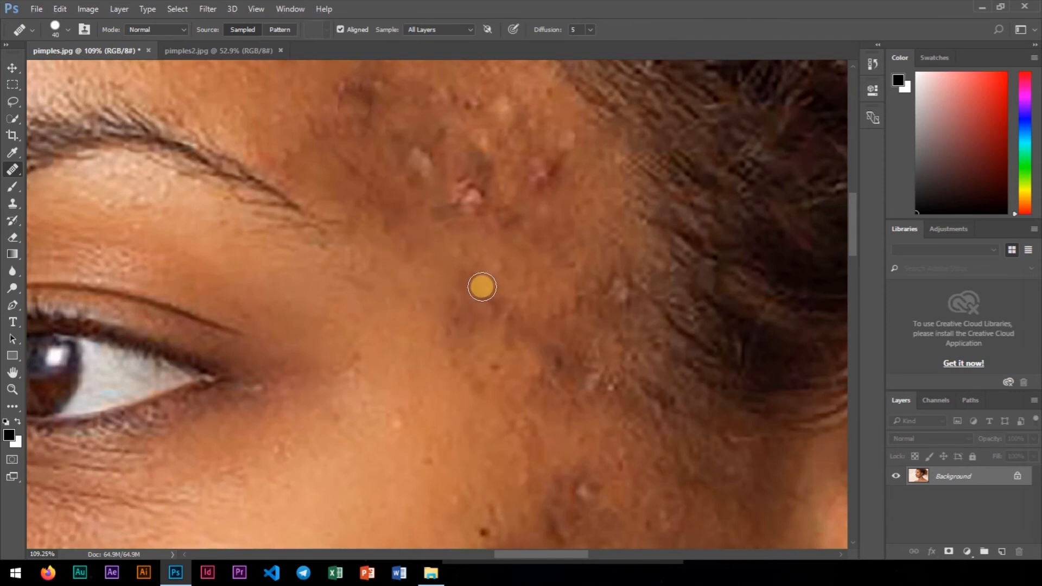
Heal the pale bump and the dark spots on the upper temple between the eyebrow's tail and the hairline
{"action": "scroll", "coordinate": [432, 275], "scroll_direction": "down", "scroll_amount": 2}
{"action": "scroll", "coordinate": [432, 275], "scroll_direction": "down", "scroll_amount": 5}
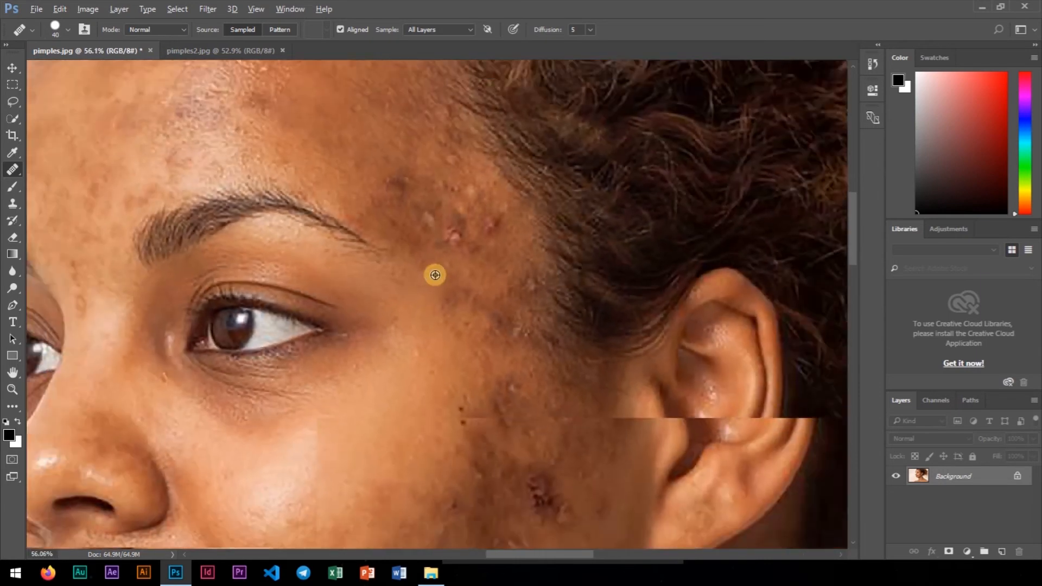
{"action": "scroll", "coordinate": [489, 237], "scroll_direction": "up", "scroll_amount": 4}
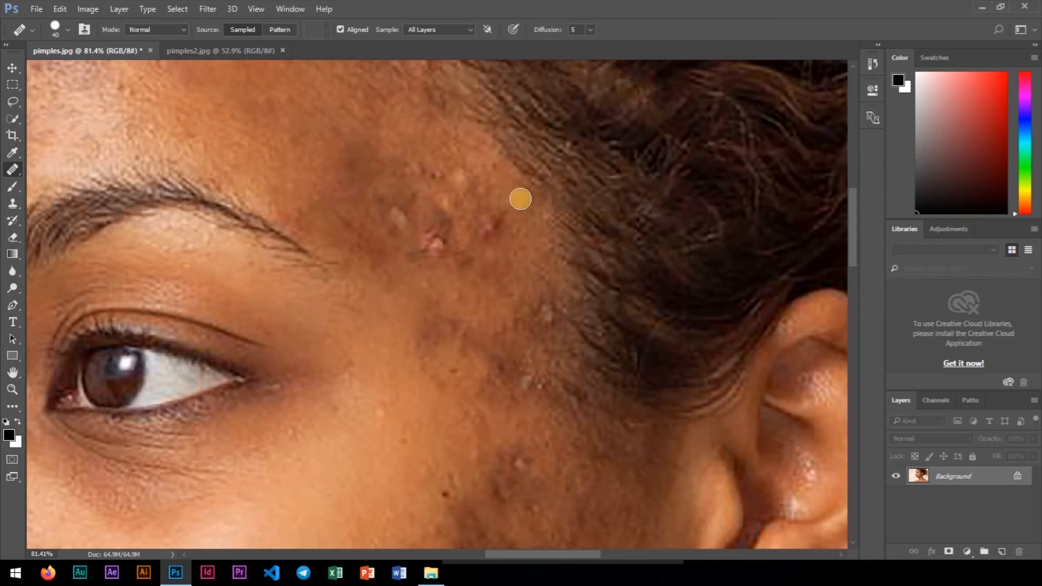
{"action": "left_click", "coordinate": [360, 185], "text": "alt"}
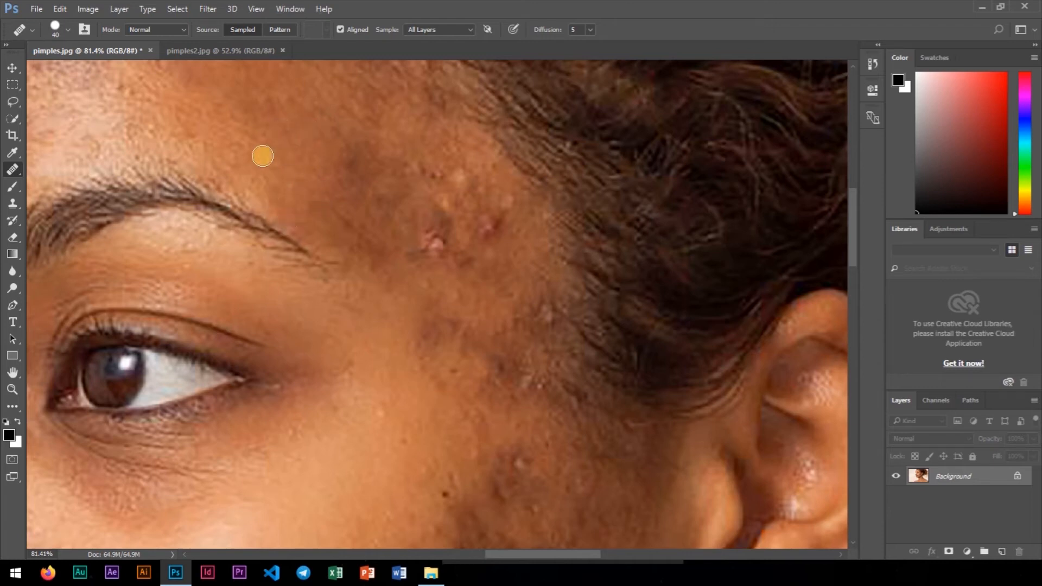
{"action": "scroll", "coordinate": [296, 187], "scroll_direction": "down", "scroll_amount": 5}
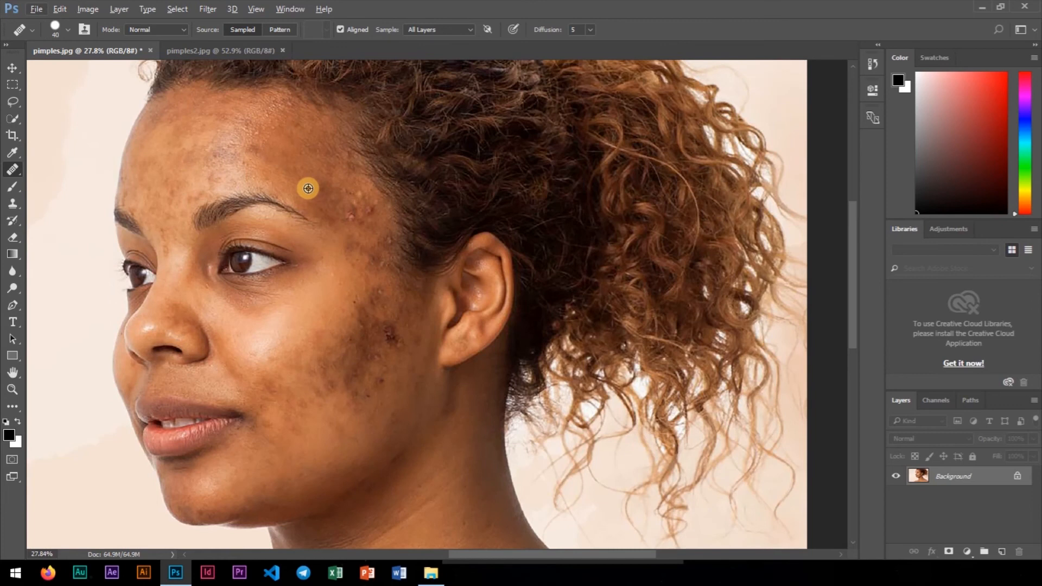
In pimples2.jpg, heal the small dark mole near the eyebrow's tail and the remaining spots around the temple
{"action": "scroll", "coordinate": [241, 135], "scroll_direction": "up", "scroll_amount": 3}
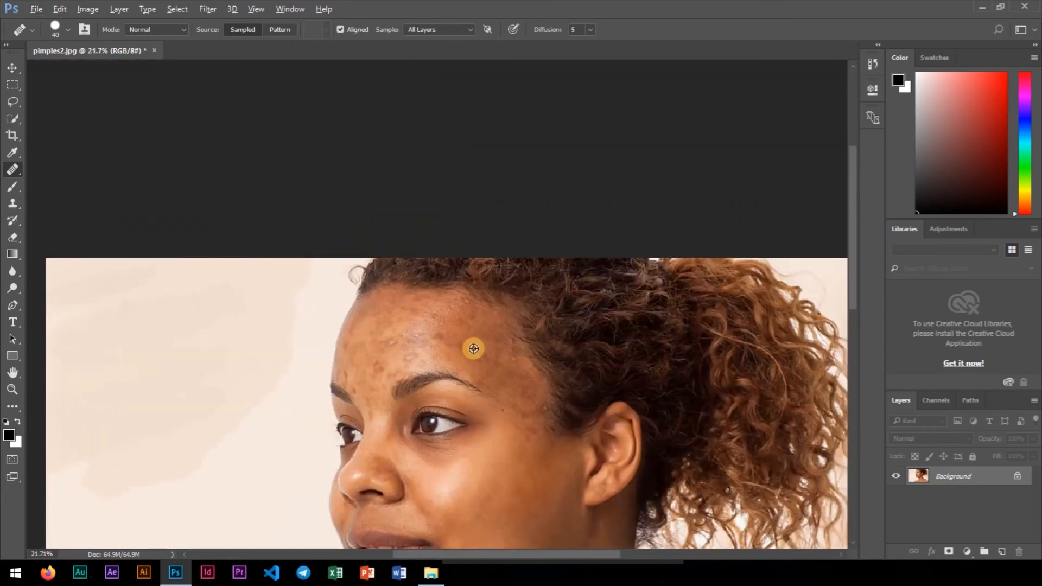
{"action": "scroll", "coordinate": [474, 349], "scroll_direction": "up", "scroll_amount": 4}
{"action": "left_click_drag", "start_coordinate": [527, 382], "coordinate": [372, 291]}
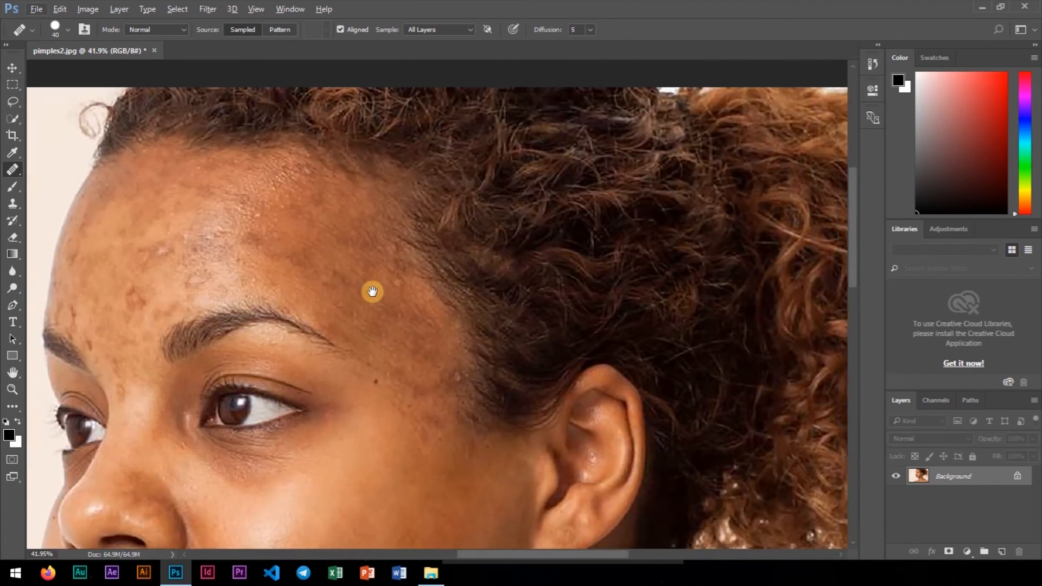
{"action": "scroll", "coordinate": [400, 289], "scroll_direction": "up", "scroll_amount": 3}
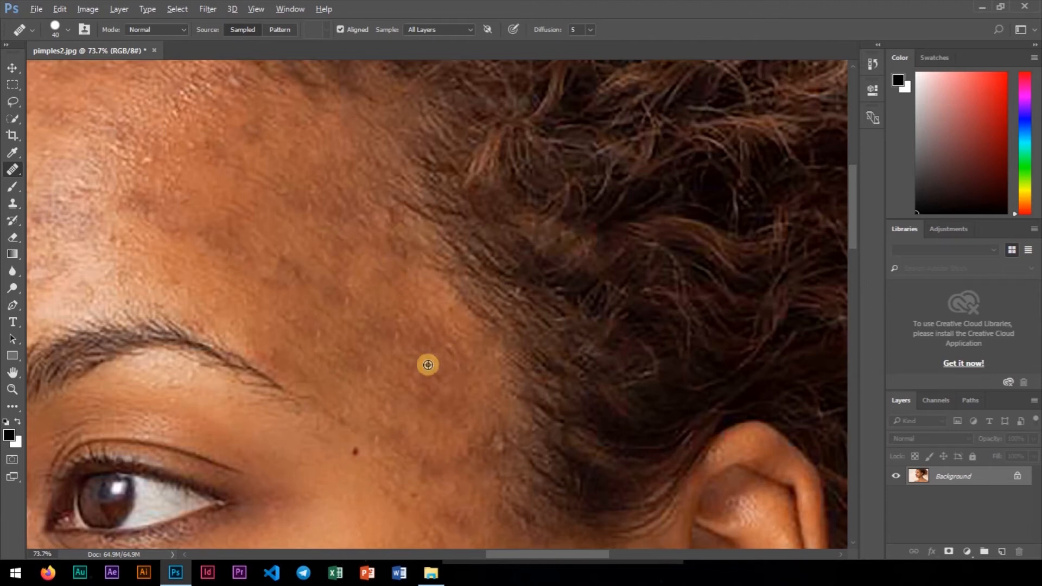
{"action": "left_click", "coordinate": [356, 452]}
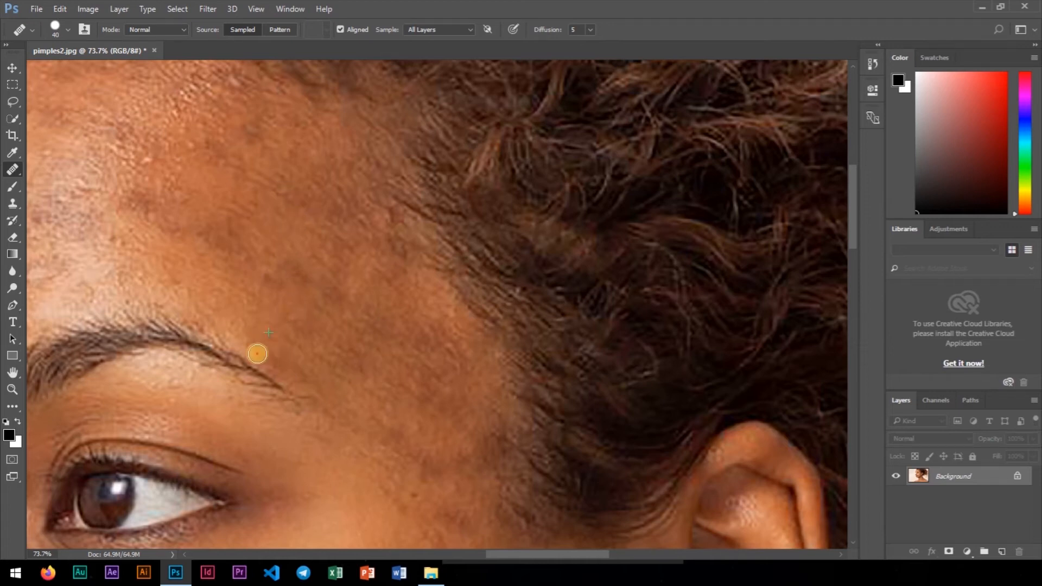
Reduce the Healing Brush to 30 and heal the small bump below the inner corner of the near eye
{"action": "scroll", "coordinate": [239, 328], "scroll_direction": "down", "scroll_amount": 5}
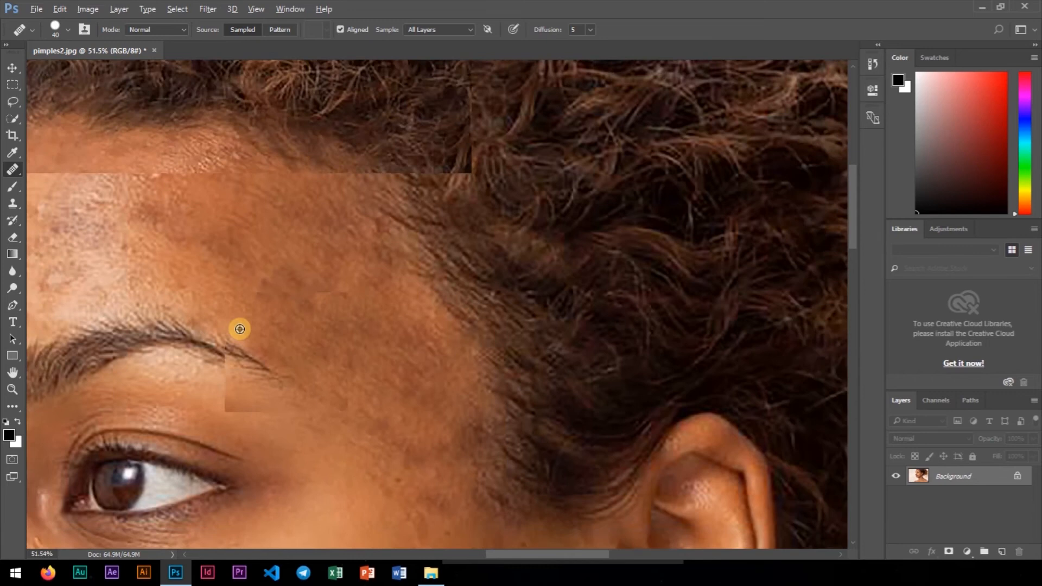
{"action": "mouse_move", "coordinate": [211, 295]}
{"action": "left_mouse_down"}
{"action": "mouse_move", "coordinate": [275, 292]}
{"action": "mouse_move", "coordinate": [328, 250]}
{"action": "mouse_move", "coordinate": [309, 190]}
{"action": "mouse_move", "coordinate": [331, 165]}
{"action": "left_mouse_up"}
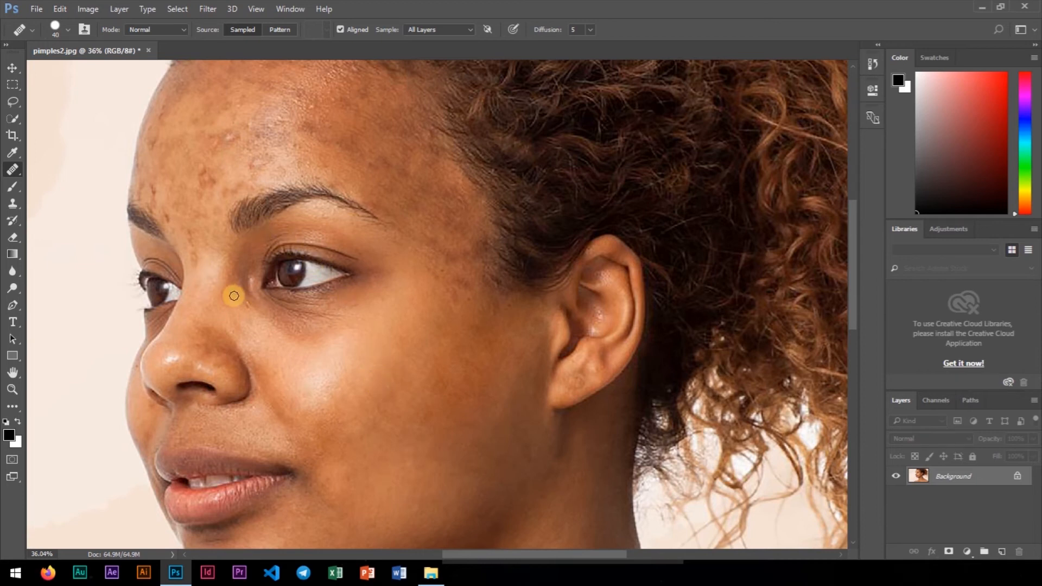
{"action": "scroll", "coordinate": [247, 308], "scroll_direction": "up", "scroll_amount": 1}
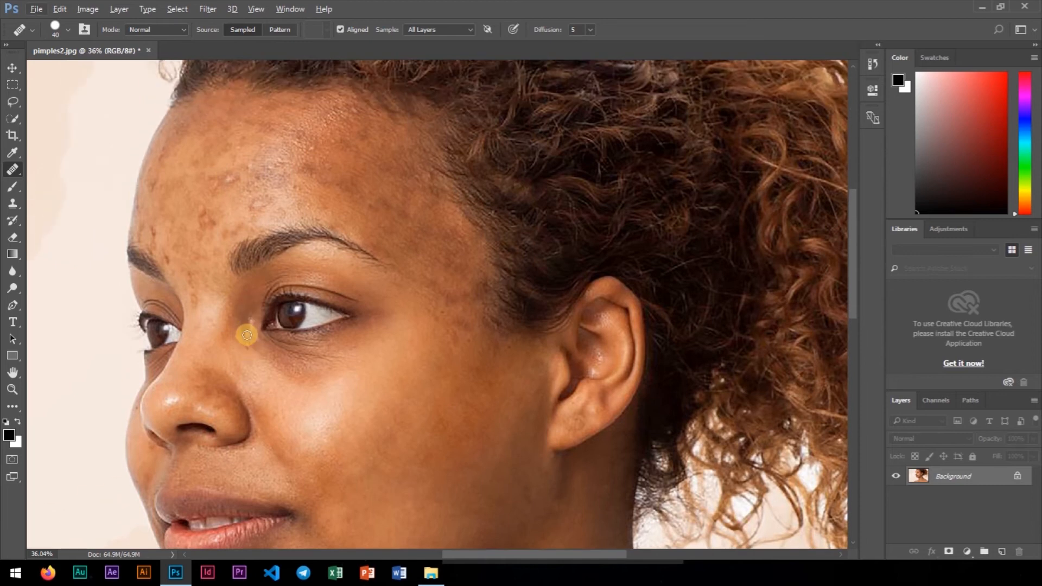
{"action": "scroll", "coordinate": [243, 351], "scroll_direction": "up", "scroll_amount": 5}
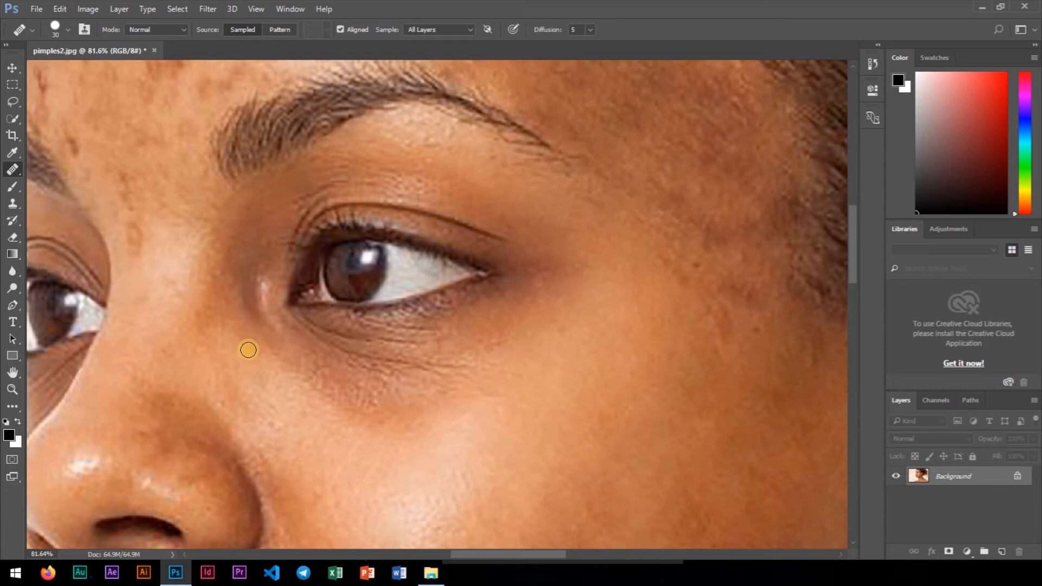
Enlarge the Healing Brush to 45 and heal the brownish spots between the eyebrows, down to the nose bridge
{"action": "left_click_drag", "start_coordinate": [172, 263], "coordinate": [337, 410]}
{"action": "scroll", "coordinate": [320, 402], "scroll_direction": "up", "scroll_amount": 2}
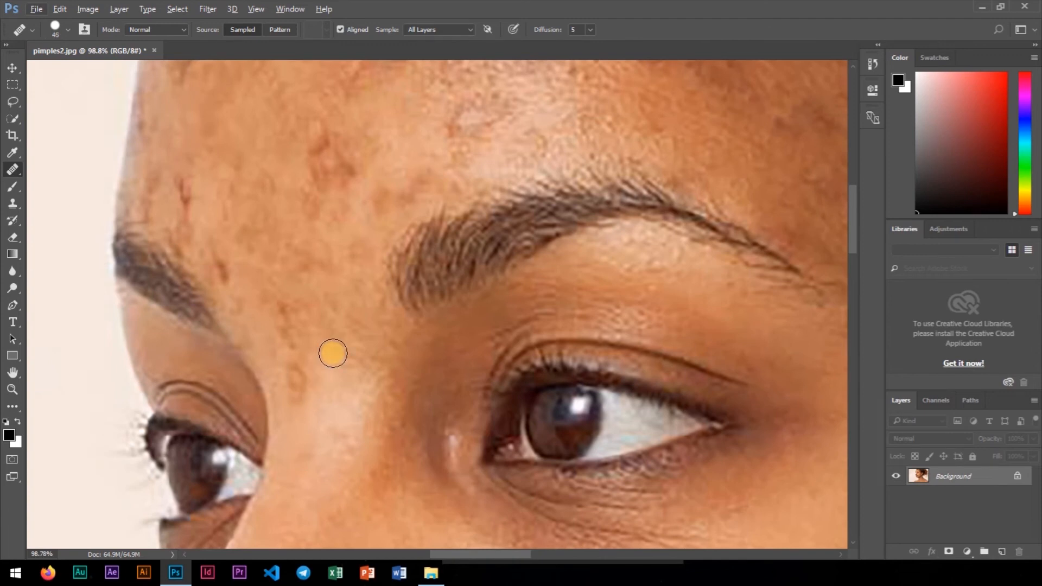
{"action": "left_click", "coordinate": [342, 281], "text": "alt"}
{"action": "left_click_drag", "start_coordinate": [332, 302], "coordinate": [331, 343]}
{"action": "left_click", "coordinate": [310, 300], "text": "alt"}
{"action": "mouse_move", "coordinate": [287, 309]}
{"action": "left_mouse_down"}
{"action": "mouse_move", "coordinate": [296, 387]}
{"action": "mouse_move", "coordinate": [317, 340]}
{"action": "mouse_move", "coordinate": [312, 389]}
{"action": "left_mouse_up"}
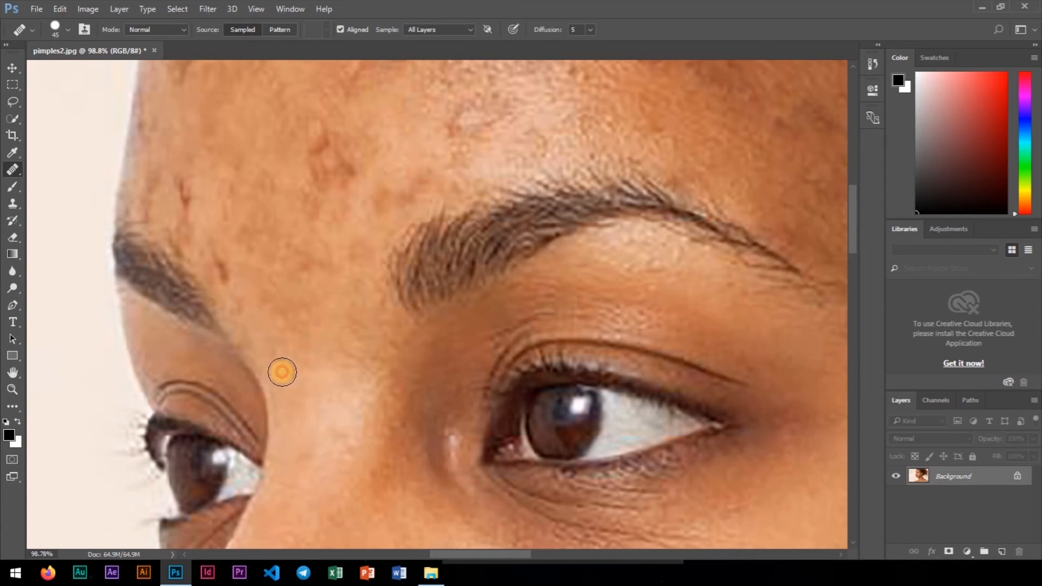
Heal the reddish marks on the forehead above the far eyebrow and the dark mark beside its inner end
{"action": "left_click_drag", "start_coordinate": [263, 248], "coordinate": [333, 377]}
{"action": "left_click_drag", "start_coordinate": [257, 341], "coordinate": [257, 377]}
{"action": "left_click", "coordinate": [279, 307], "text": "alt"}
{"action": "mouse_move", "coordinate": [271, 323]}
{"action": "left_mouse_down"}
{"action": "mouse_move", "coordinate": [262, 360]}
{"action": "mouse_move", "coordinate": [301, 335]}
{"action": "mouse_move", "coordinate": [293, 359]}
{"action": "left_mouse_up"}
{"action": "left_click", "coordinate": [306, 300], "text": "alt"}
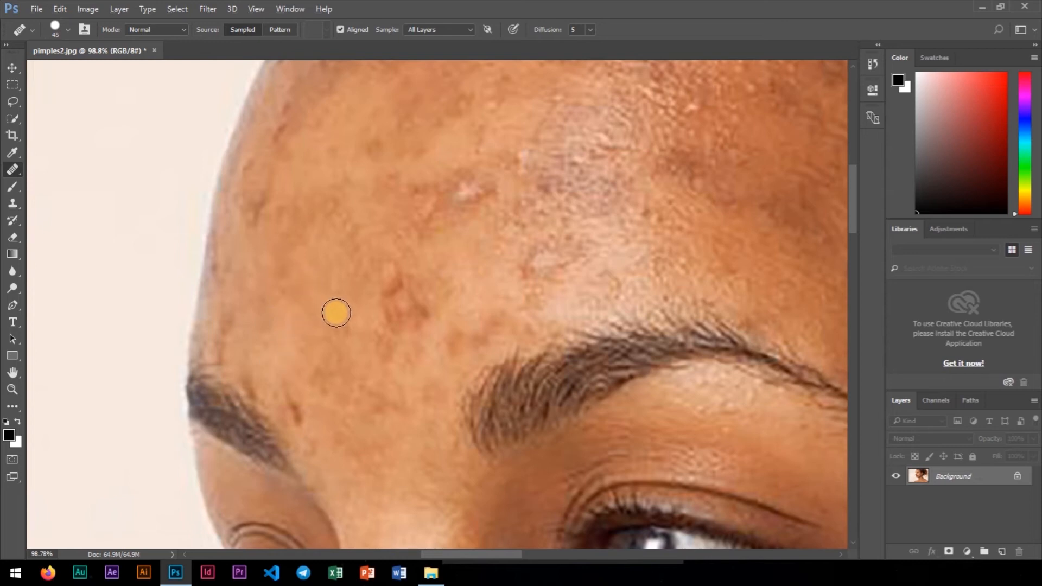
{"action": "scroll", "coordinate": [301, 346], "scroll_direction": "down", "scroll_amount": 3}
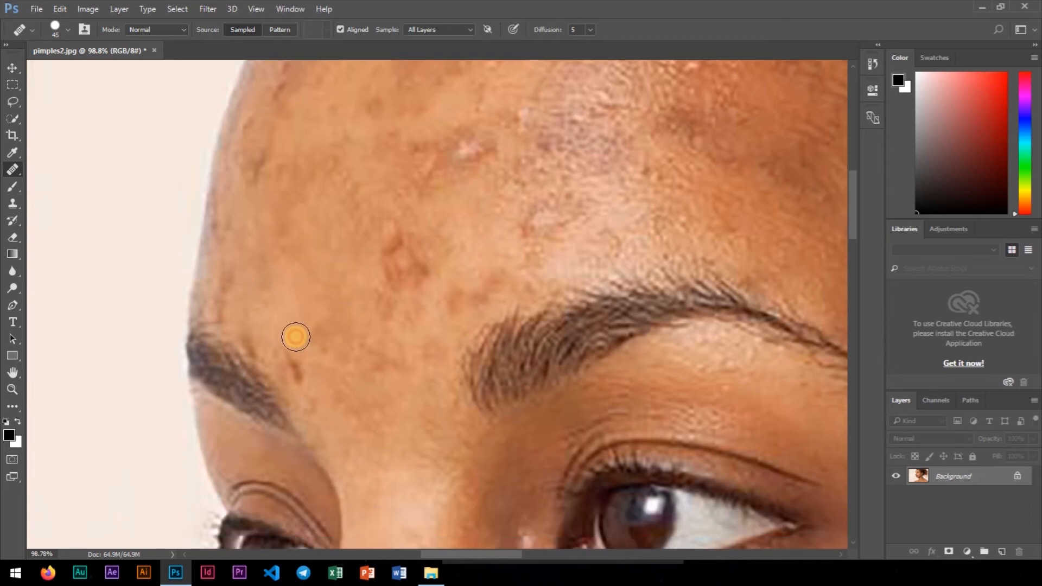
{"action": "left_click", "coordinate": [303, 306], "text": "alt"}
{"action": "mouse_move", "coordinate": [304, 363]}
{"action": "left_mouse_down"}
{"action": "mouse_move", "coordinate": [319, 356]}
{"action": "mouse_move", "coordinate": [308, 312]}
{"action": "left_mouse_up"}
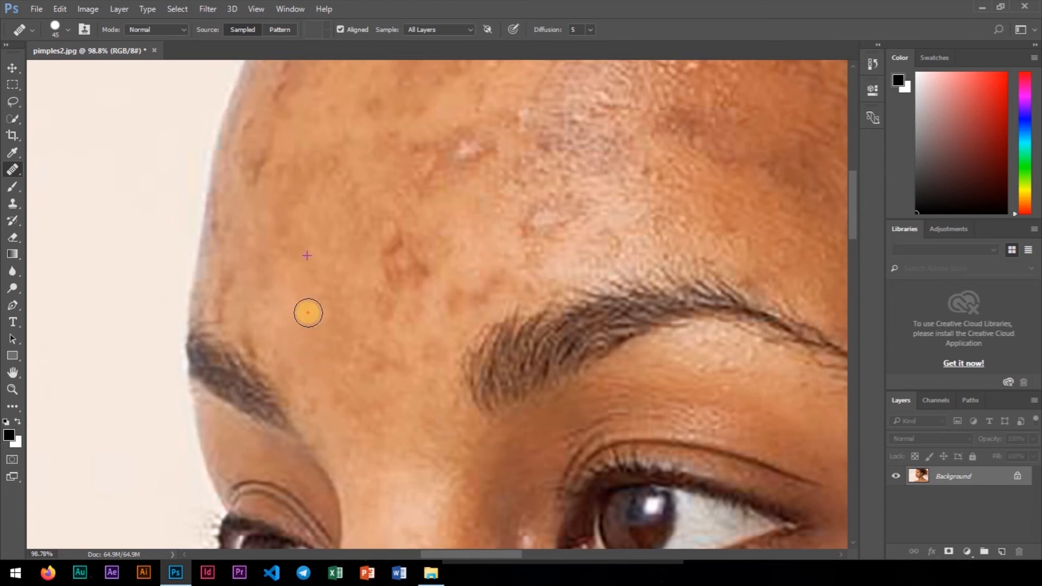
Heal the red scar in the middle of the forehead above the gap between the eyebrows
{"action": "left_click", "coordinate": [453, 229], "text": "alt"}
{"action": "mouse_move", "coordinate": [423, 232]}
{"action": "left_mouse_down"}
{"action": "mouse_move", "coordinate": [392, 252]}
{"action": "mouse_move", "coordinate": [419, 254]}
{"action": "mouse_move", "coordinate": [440, 222]}
{"action": "mouse_move", "coordinate": [427, 276]}
{"action": "mouse_move", "coordinate": [391, 279]}
{"action": "mouse_move", "coordinate": [383, 297]}
{"action": "mouse_move", "coordinate": [394, 309]}
{"action": "mouse_move", "coordinate": [401, 300]}
{"action": "mouse_move", "coordinate": [380, 277]}
{"action": "mouse_move", "coordinate": [401, 291]}
{"action": "left_mouse_up"}
{"action": "left_click", "coordinate": [440, 220], "text": "alt"}
{"action": "left_click", "coordinate": [353, 240], "text": "alt"}
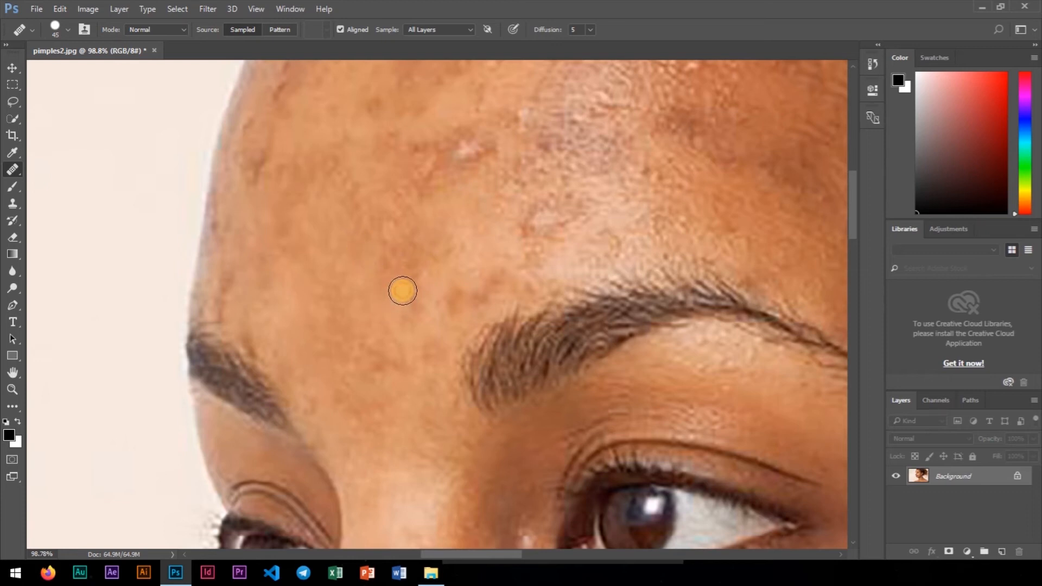
Heal the dark spots along the far side of the forehead, from above the eyebrow up towards the hairline
{"action": "left_click_drag", "start_coordinate": [299, 263], "coordinate": [441, 304]}
{"action": "left_click", "coordinate": [397, 272], "text": "alt"}
{"action": "left_click_drag", "start_coordinate": [378, 307], "coordinate": [360, 360]}
{"action": "left_click", "coordinate": [379, 271], "text": "alt"}
{"action": "left_click_drag", "start_coordinate": [399, 212], "coordinate": [495, 197]}
{"action": "mouse_move", "coordinate": [384, 262]}
{"action": "left_mouse_down"}
{"action": "mouse_move", "coordinate": [396, 168]}
{"action": "mouse_move", "coordinate": [380, 195]}
{"action": "mouse_move", "coordinate": [400, 276]}
{"action": "mouse_move", "coordinate": [395, 301]}
{"action": "left_mouse_up"}
{"action": "left_click", "coordinate": [437, 248], "text": "alt"}
{"action": "mouse_move", "coordinate": [387, 259]}
{"action": "left_mouse_down"}
{"action": "mouse_move", "coordinate": [399, 220]}
{"action": "mouse_move", "coordinate": [408, 256]}
{"action": "left_mouse_up"}
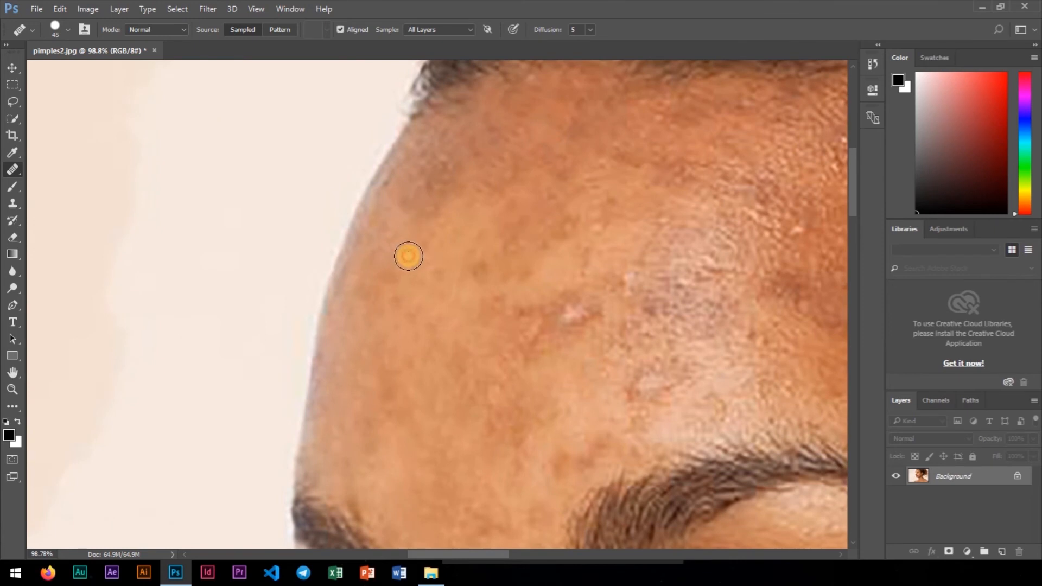
Heal the dark spots and the small shiny bump on the near side of the forehead above the eyebrow's arch
{"action": "scroll", "coordinate": [390, 279], "scroll_direction": "down", "scroll_amount": 2}
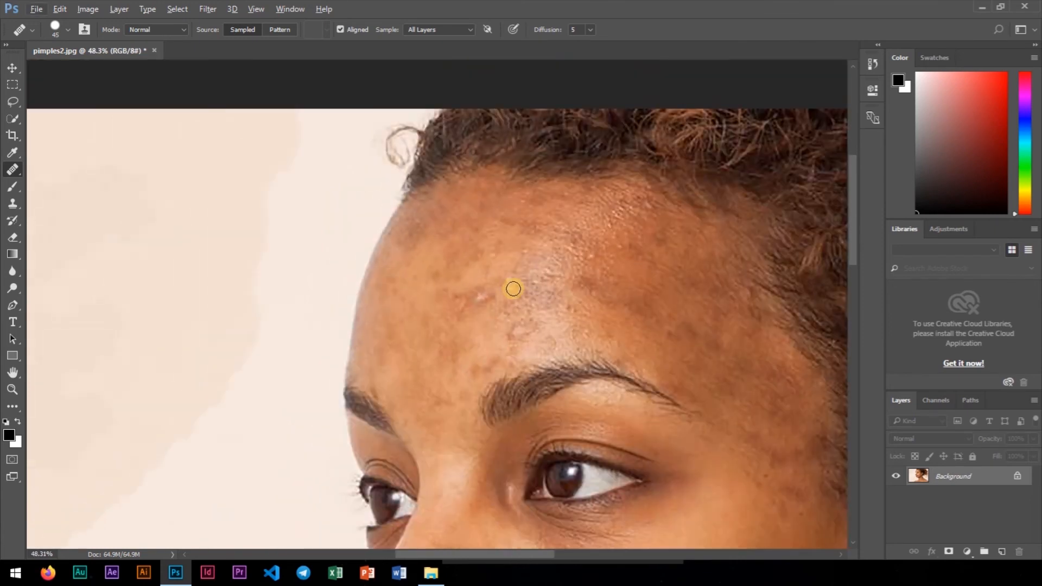
{"action": "scroll", "coordinate": [679, 294], "scroll_direction": "up", "scroll_amount": 3}
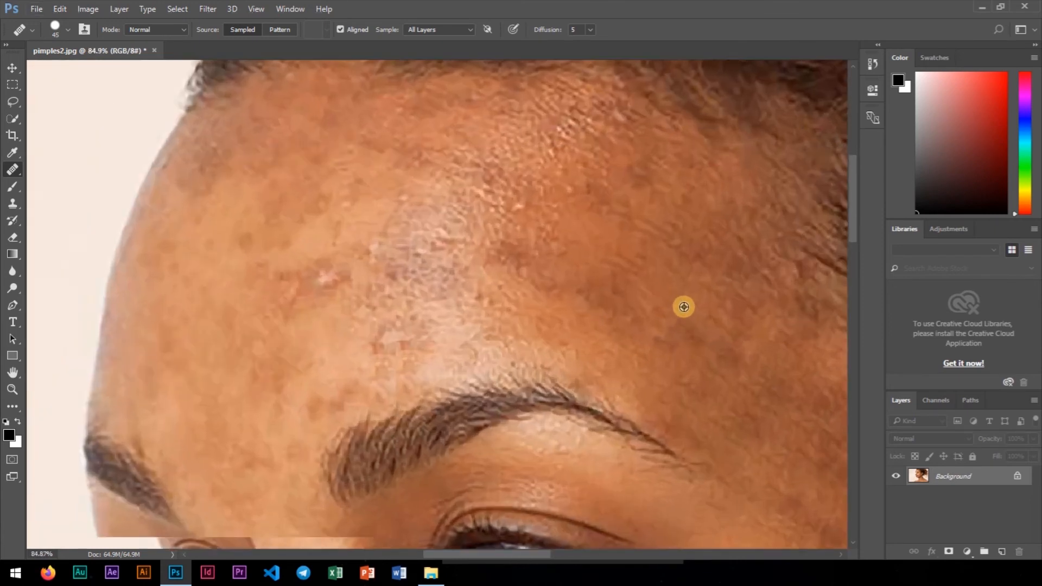
{"action": "left_click", "coordinate": [671, 280], "text": "alt"}
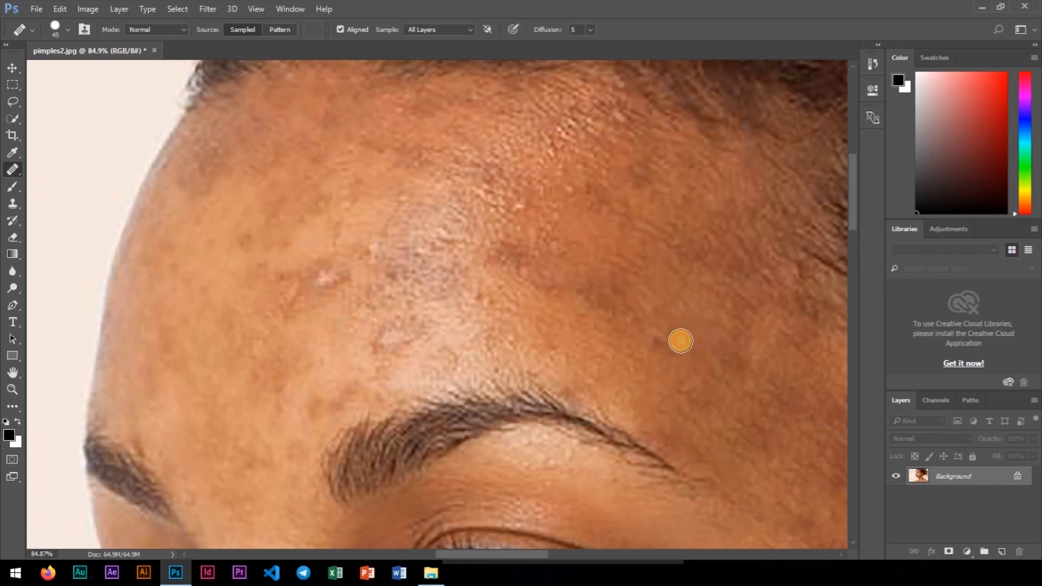
{"action": "left_click", "coordinate": [590, 276]}
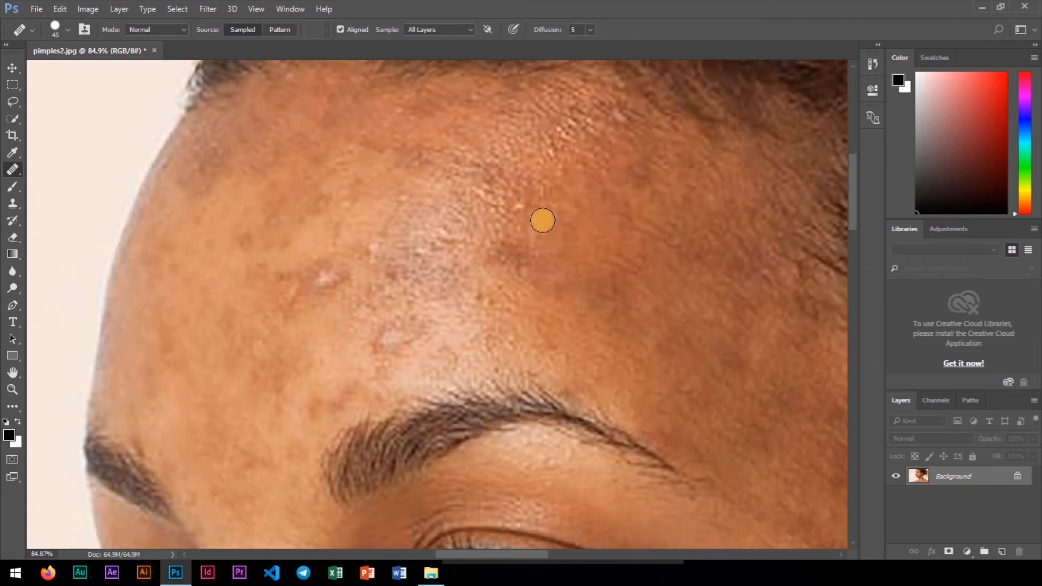
{"action": "left_click", "coordinate": [582, 200], "text": "alt"}
{"action": "left_click", "coordinate": [522, 205]}
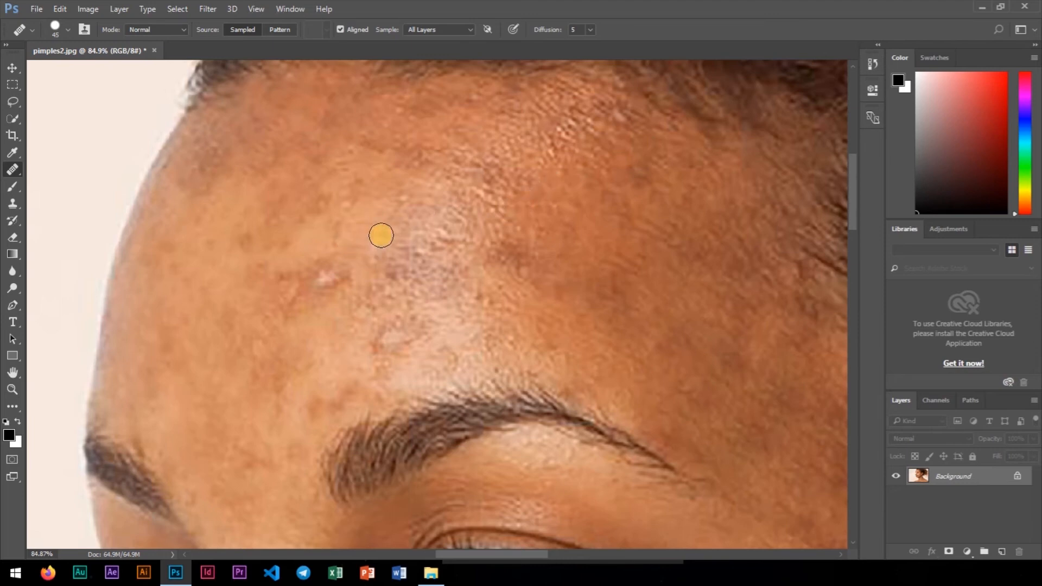
Heal the light pimple scar in the middle of the forehead and the discoloured skin just above it
{"action": "left_click", "coordinate": [341, 280]}
{"action": "left_click", "coordinate": [333, 248]}
{"action": "left_click", "coordinate": [346, 230]}
{"action": "left_click", "coordinate": [377, 178], "text": "alt"}
{"action": "left_click", "coordinate": [348, 200]}
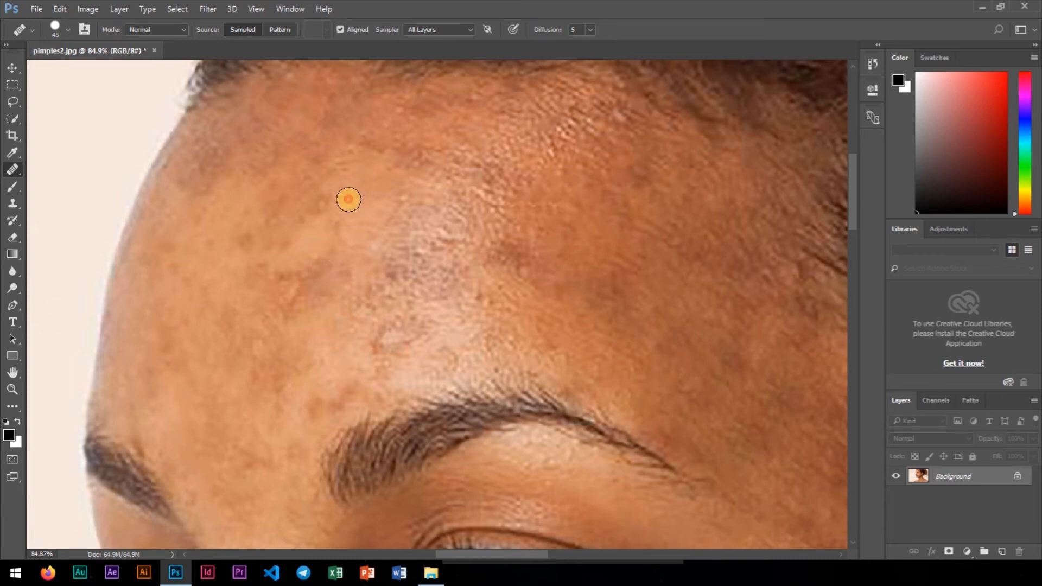
Heal the dark spots on the upper middle of the forehead, below the hairline
{"action": "left_click", "coordinate": [326, 147], "text": "alt"}
{"action": "left_click", "coordinate": [358, 143]}
{"action": "left_click", "coordinate": [334, 169]}
{"action": "left_click", "coordinate": [341, 133], "text": "alt"}
{"action": "left_click", "coordinate": [318, 159]}
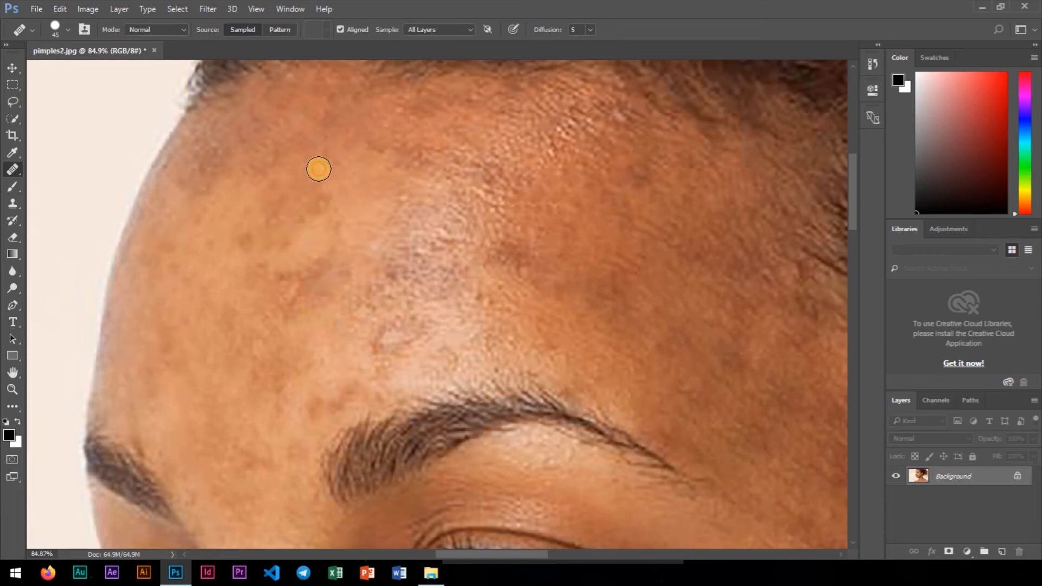
{"action": "left_click", "coordinate": [288, 199], "text": "alt"}
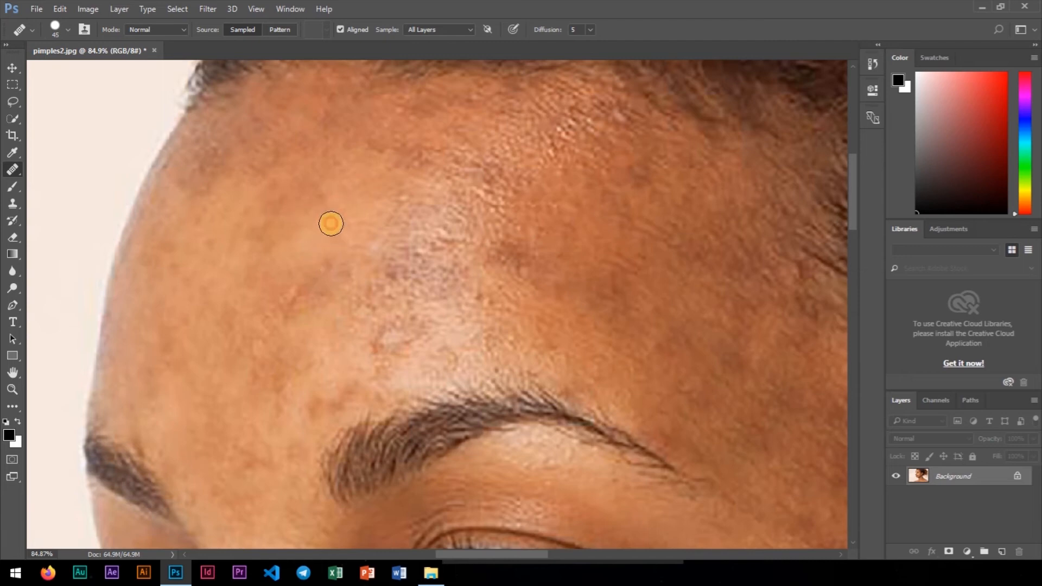
Heal the reddish marks and the small bump on the forehead just above the near eyebrow
{"action": "scroll", "coordinate": [332, 234], "scroll_direction": "down", "scroll_amount": 2}
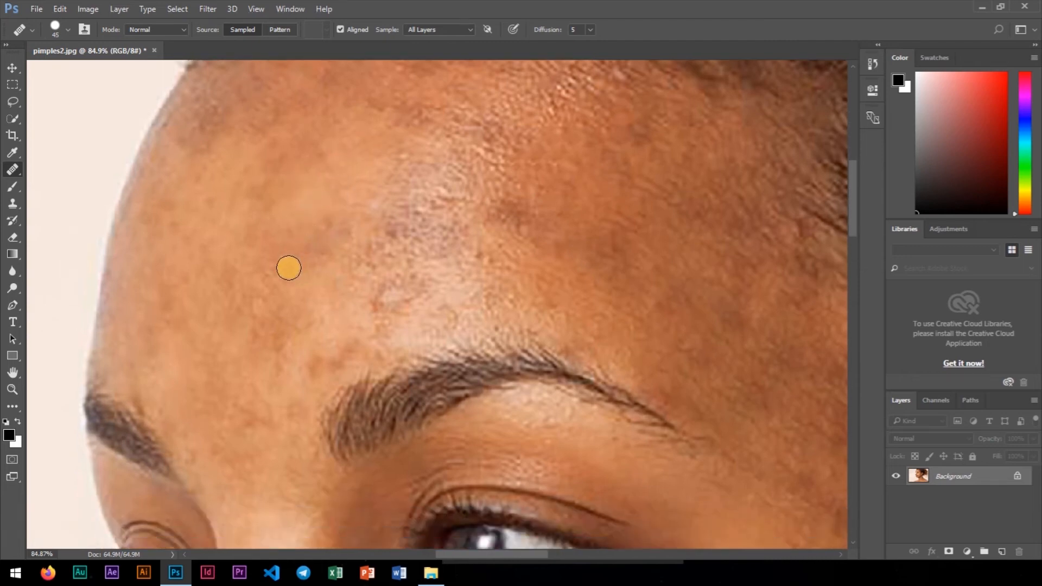
{"action": "scroll", "coordinate": [302, 233], "scroll_direction": "down", "scroll_amount": 2}
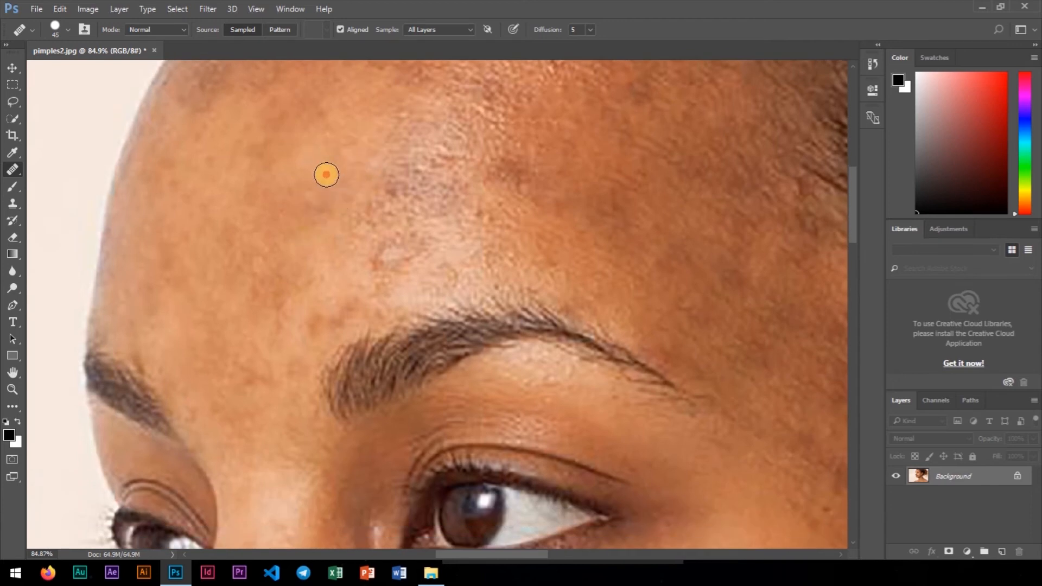
{"action": "scroll", "coordinate": [308, 212], "scroll_direction": "down", "scroll_amount": 1}
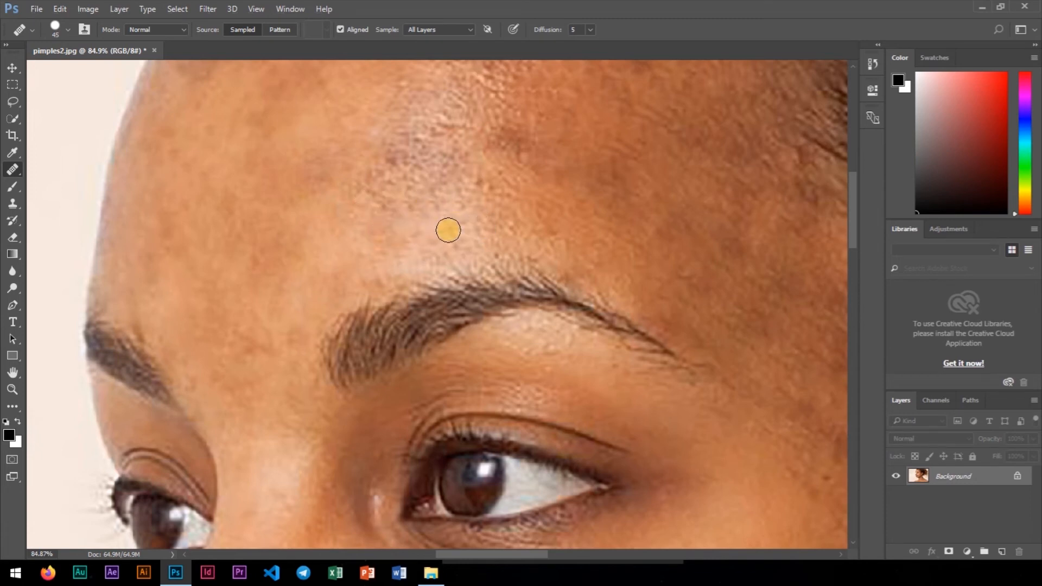
{"action": "left_click_drag", "start_coordinate": [448, 230], "coordinate": [391, 263]}
{"action": "mouse_move", "coordinate": [456, 235]}
{"action": "left_mouse_down"}
{"action": "mouse_move", "coordinate": [435, 239]}
{"action": "mouse_move", "coordinate": [447, 179]}
{"action": "left_mouse_up"}
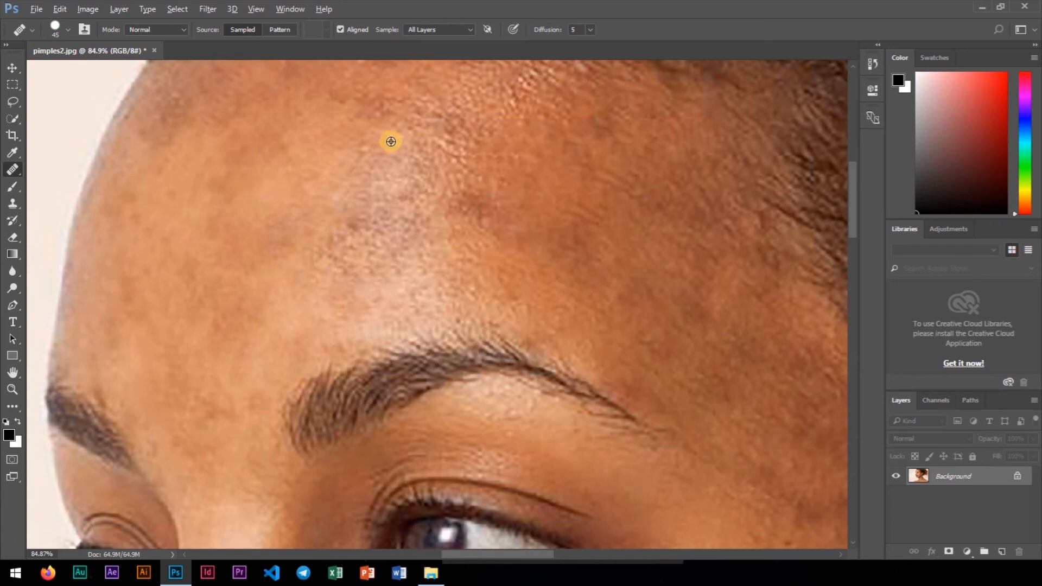
Heal the dark spots on the temple between the near eyebrow's outer end and the hairline
{"action": "scroll", "coordinate": [410, 175], "scroll_direction": "down", "scroll_amount": 5}
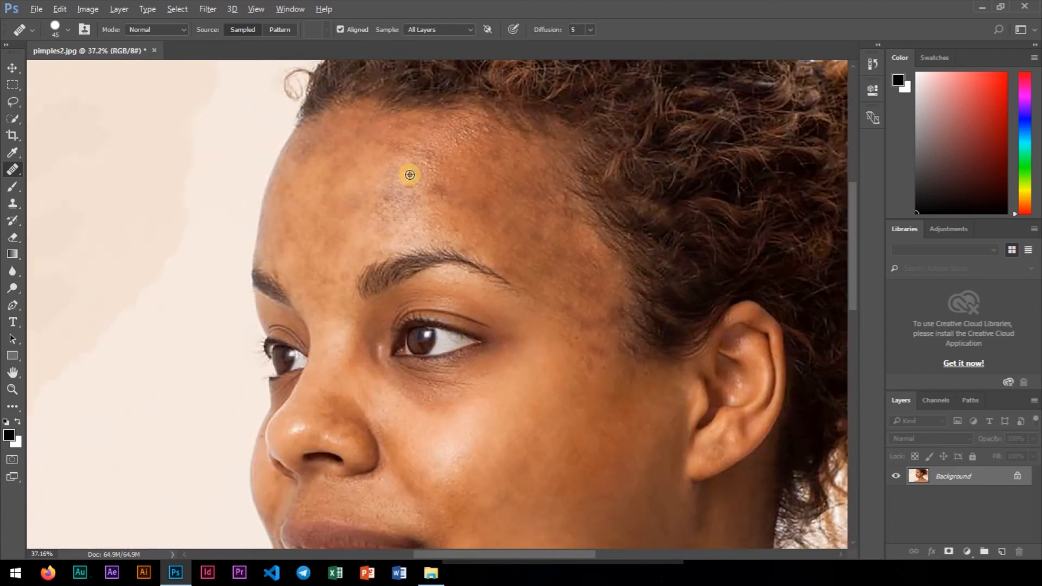
{"action": "scroll", "coordinate": [410, 175], "scroll_direction": "down", "scroll_amount": 3}
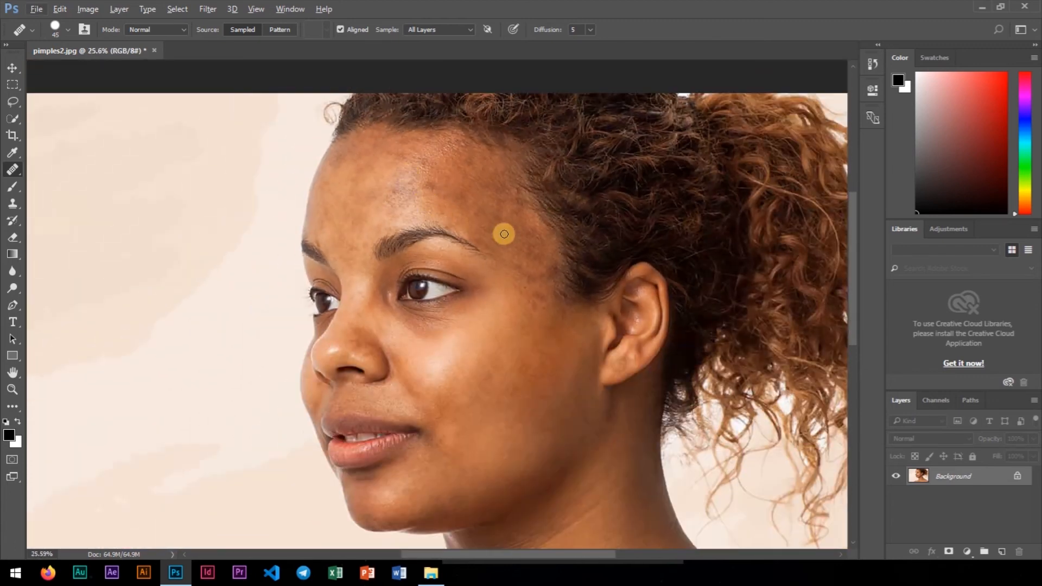
{"action": "scroll", "coordinate": [568, 314], "scroll_direction": "up", "scroll_amount": 3}
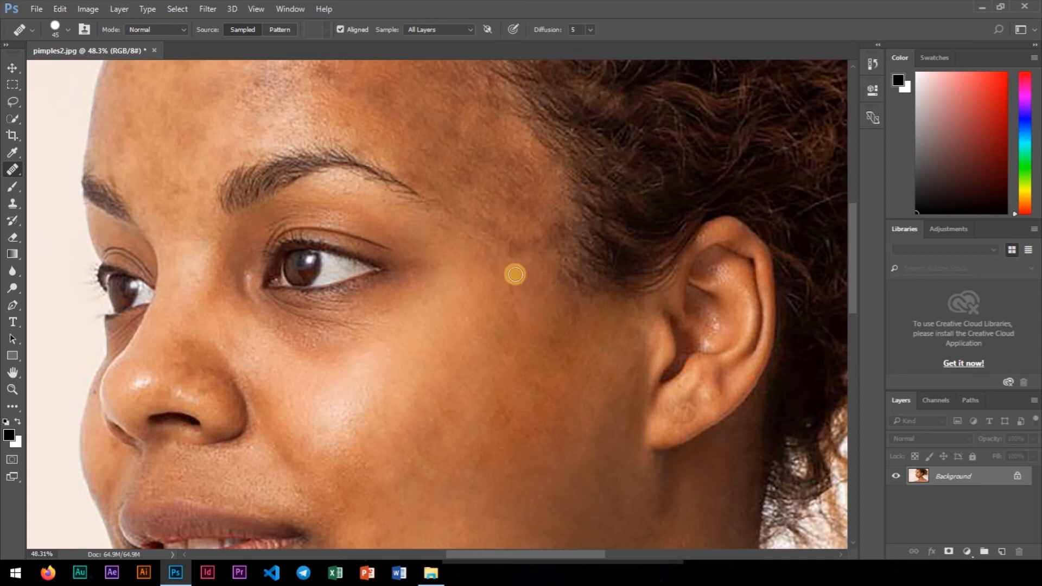
{"action": "scroll", "coordinate": [511, 277], "scroll_direction": "down", "scroll_amount": 1}
{"action": "key", "text": "space"}
{"action": "left_click_drag", "start_coordinate": [509, 220], "coordinate": [497, 201]}
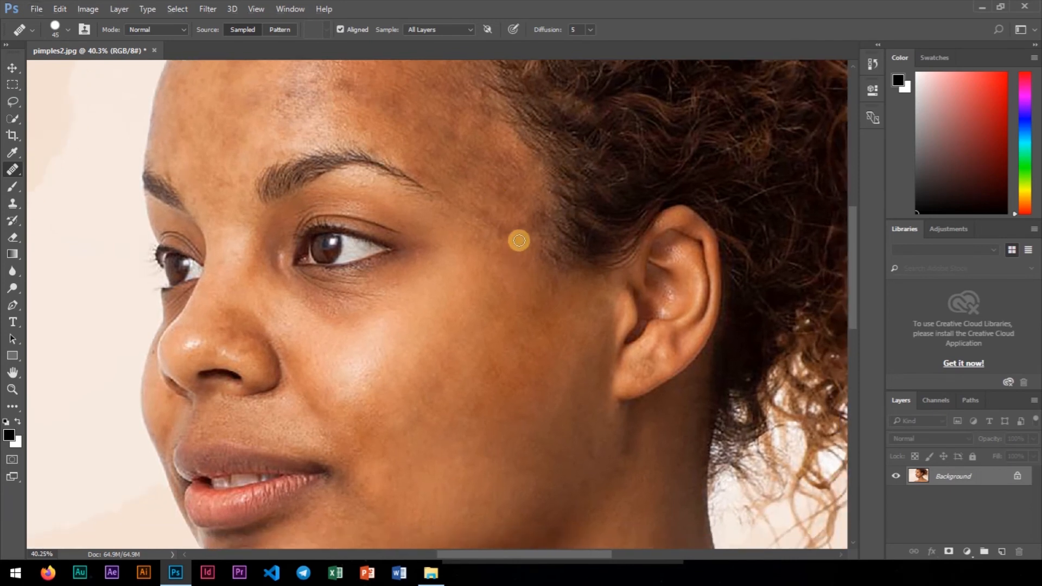
{"action": "scroll", "coordinate": [519, 240], "scroll_direction": "up", "scroll_amount": 3}
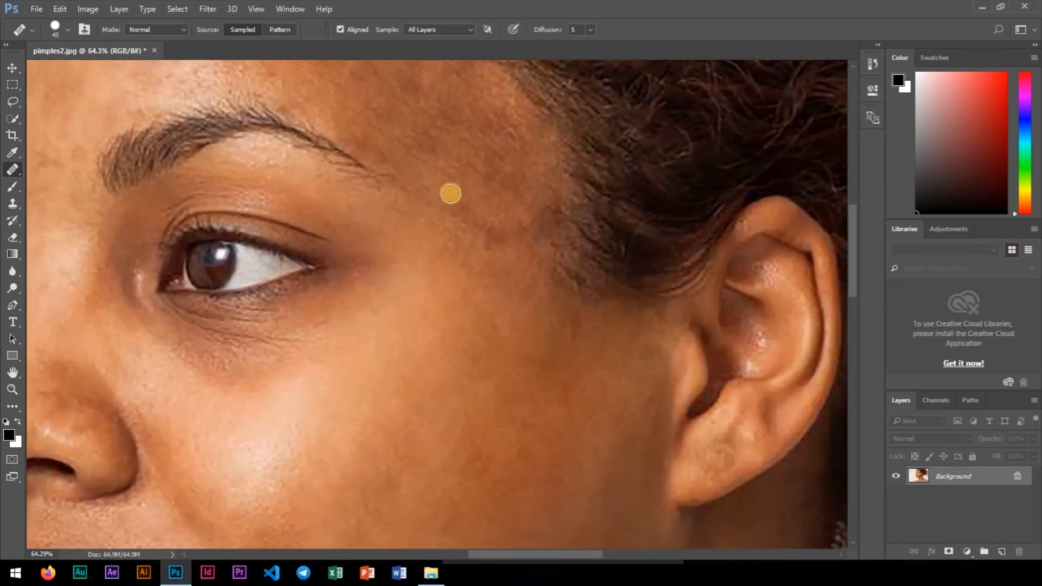
{"action": "left_click", "coordinate": [489, 224]}
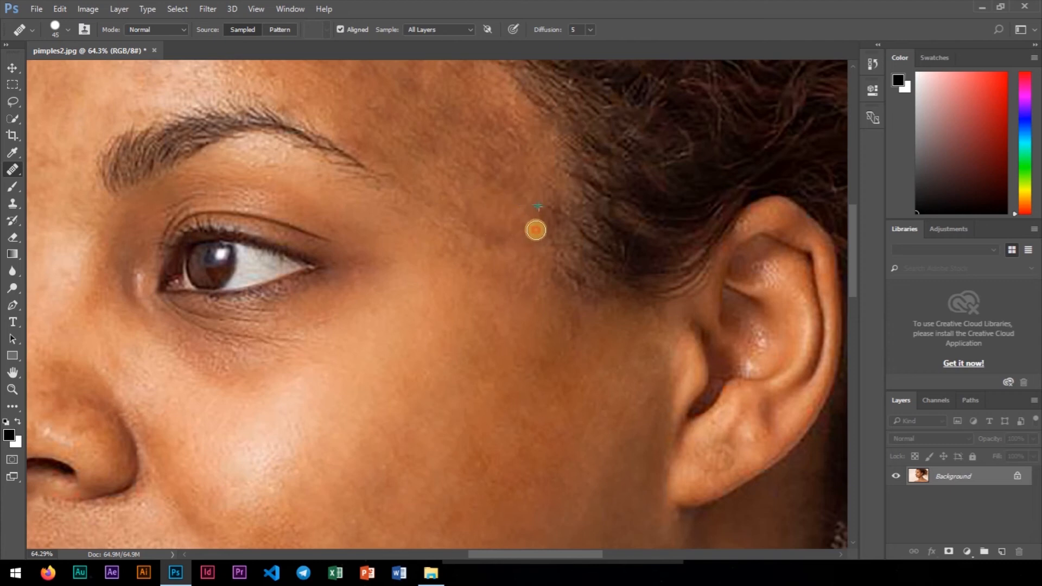
{"action": "left_click", "coordinate": [498, 234]}
{"action": "left_click", "coordinate": [479, 230]}
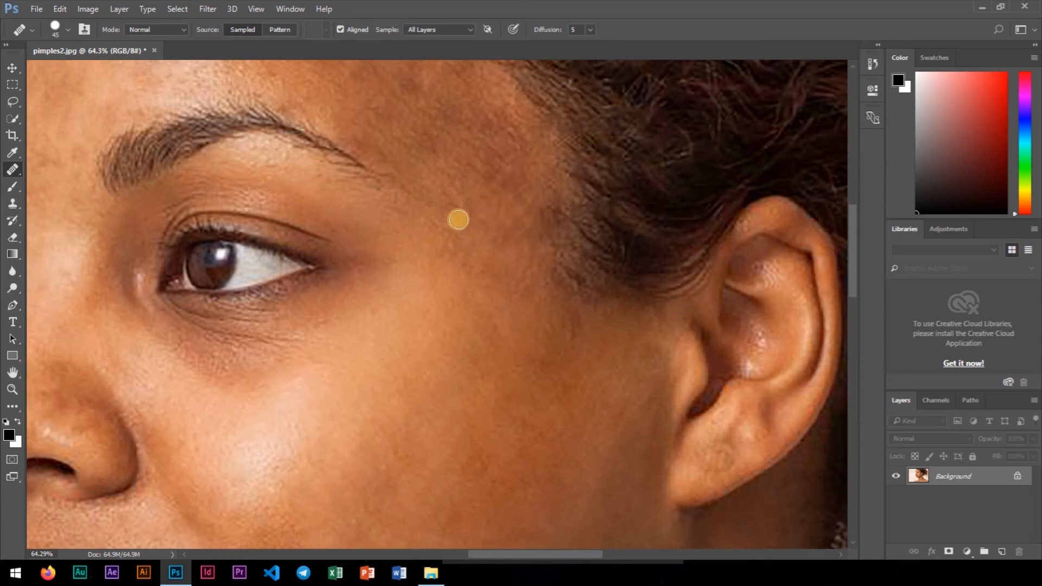
Touch up the remaining dark patch on the forehead above the near eyebrow's arch
{"action": "scroll", "coordinate": [472, 221], "scroll_direction": "down", "scroll_amount": 3}
{"action": "scroll", "coordinate": [472, 221], "scroll_direction": "down", "scroll_amount": 3}
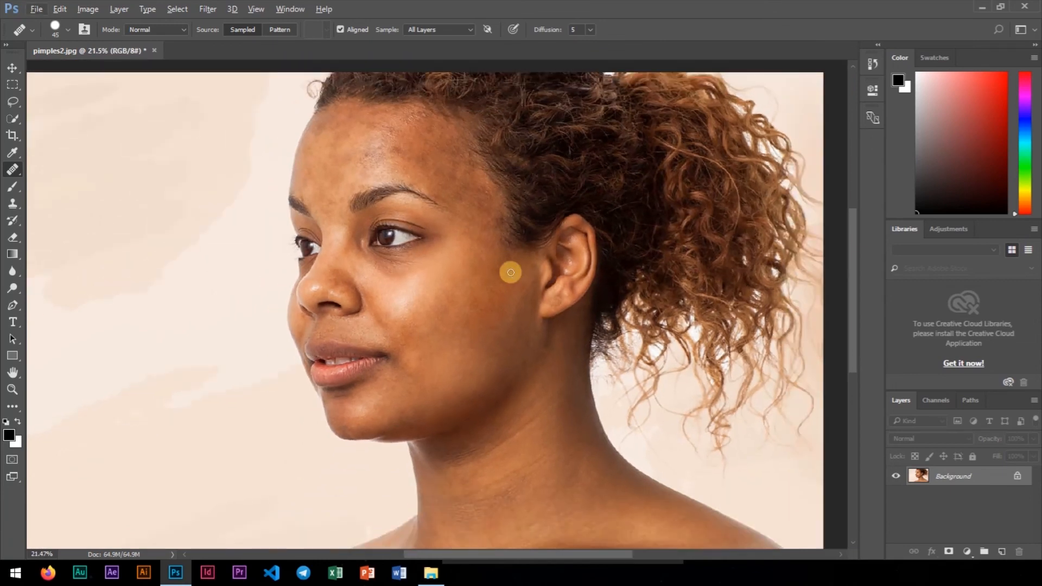
{"action": "scroll", "coordinate": [465, 264], "scroll_direction": "down", "scroll_amount": 1}
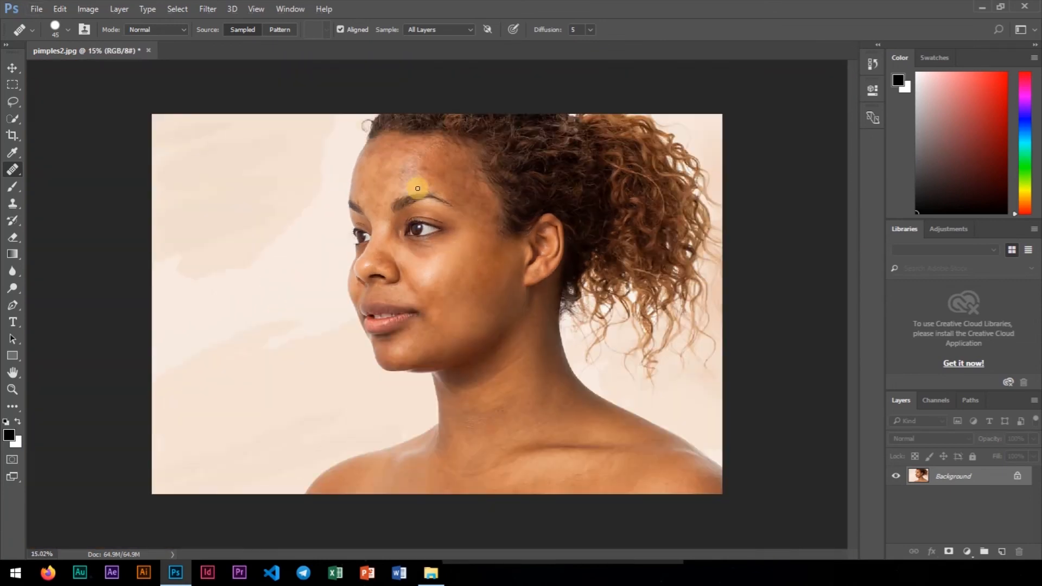
{"action": "scroll", "coordinate": [417, 188], "scroll_direction": "up", "scroll_amount": 6}
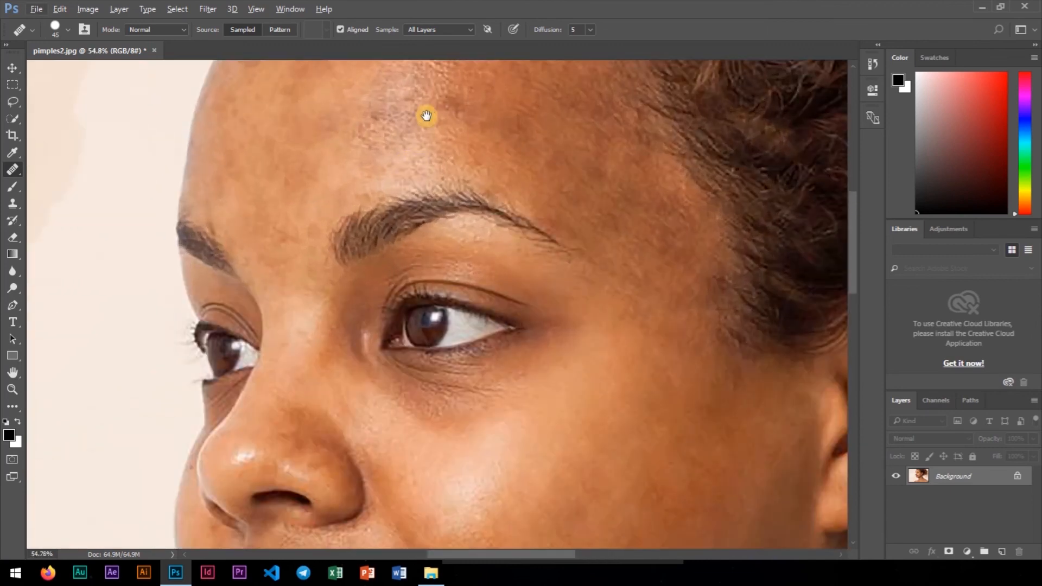
{"action": "left_click_drag", "start_coordinate": [426, 115], "coordinate": [426, 248]}
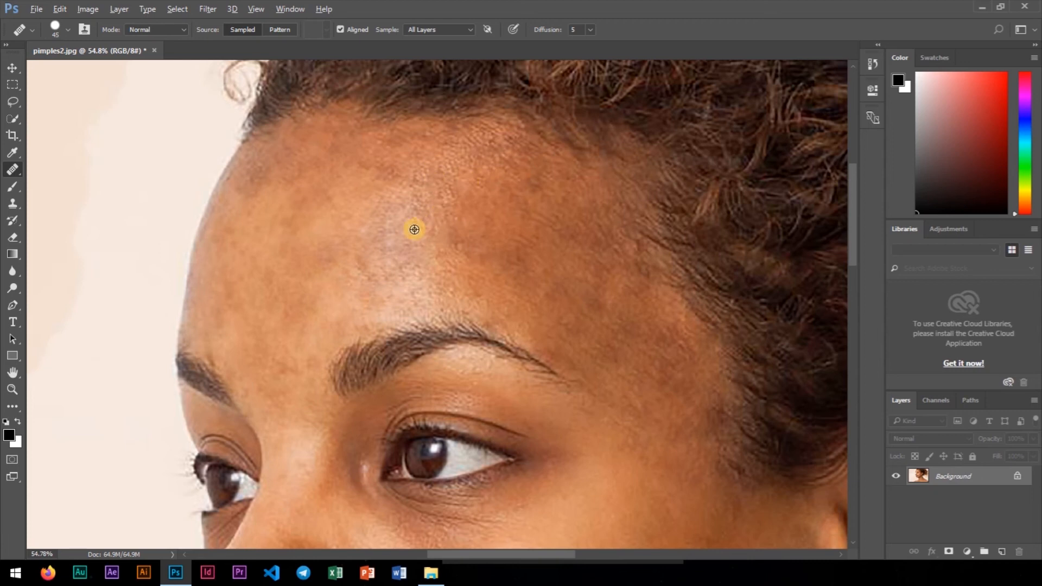
{"action": "scroll", "coordinate": [415, 229], "scroll_direction": "down", "scroll_amount": 3, "text": "alt"}
{"action": "scroll", "coordinate": [508, 278], "scroll_direction": "up", "scroll_amount": 3, "text": "alt"}
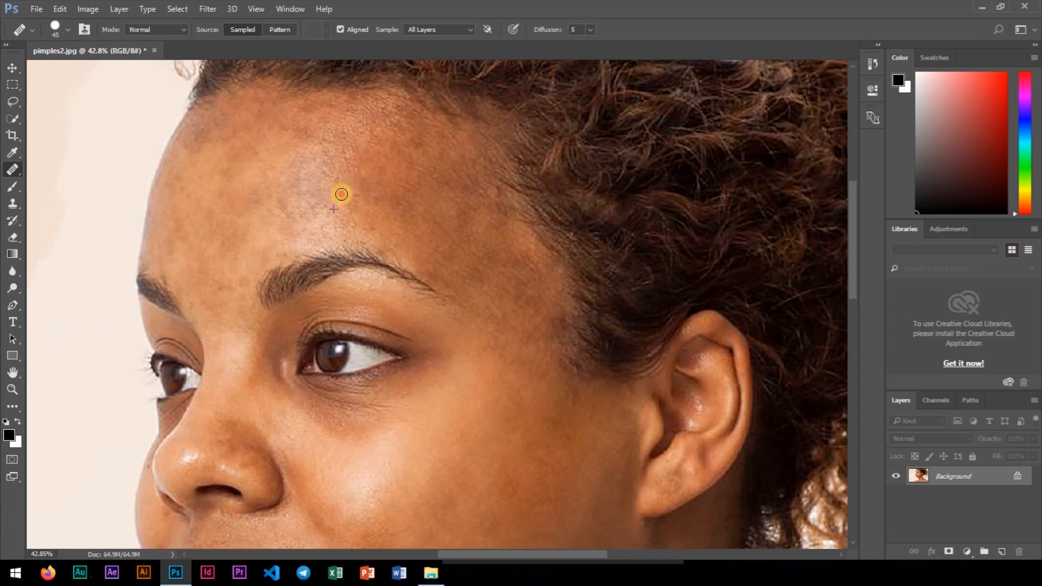
{"action": "scroll", "coordinate": [433, 226], "scroll_direction": "down", "scroll_amount": 3}
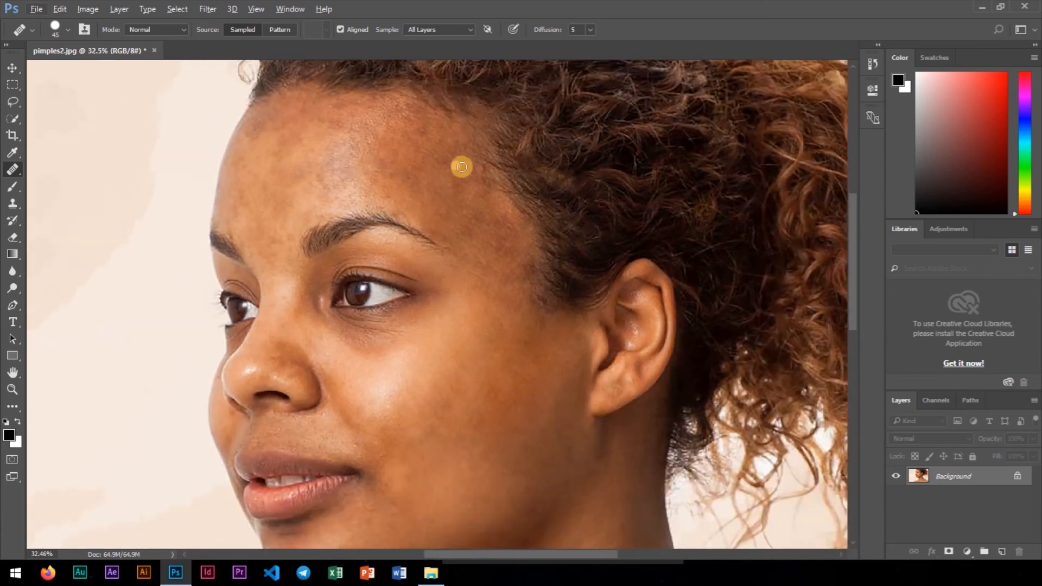
Reduce the healing brush size to 7 and heal the small dark spot on the far cheek beside the nose
{"action": "scroll", "coordinate": [317, 426], "scroll_direction": "up", "scroll_amount": 3}
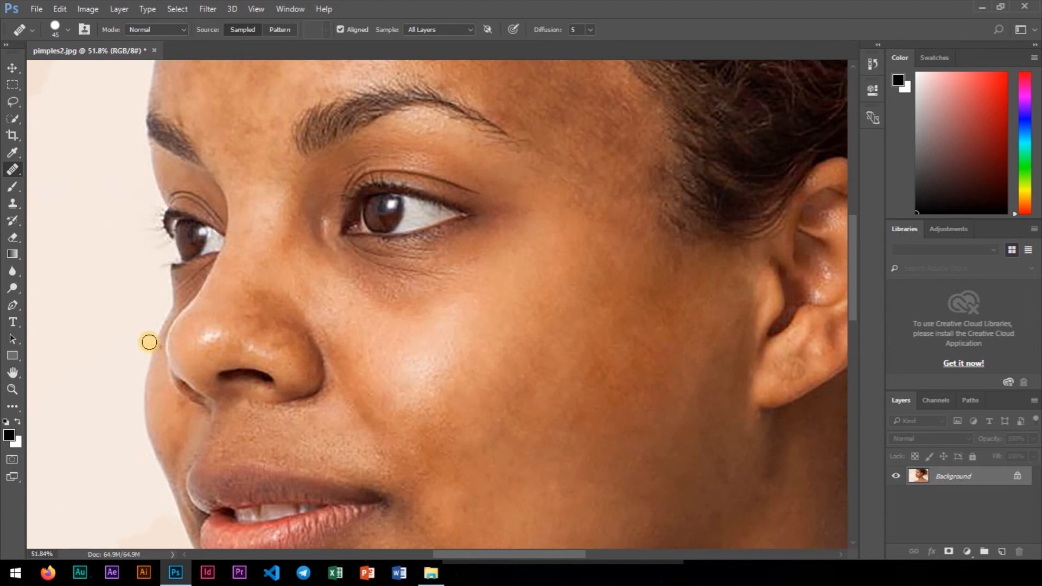
{"action": "scroll", "coordinate": [154, 352], "scroll_direction": "up", "scroll_amount": 3}
{"action": "scroll", "coordinate": [154, 352], "scroll_direction": "up", "scroll_amount": 5}
{"action": "key", "text": "bracketleft"}
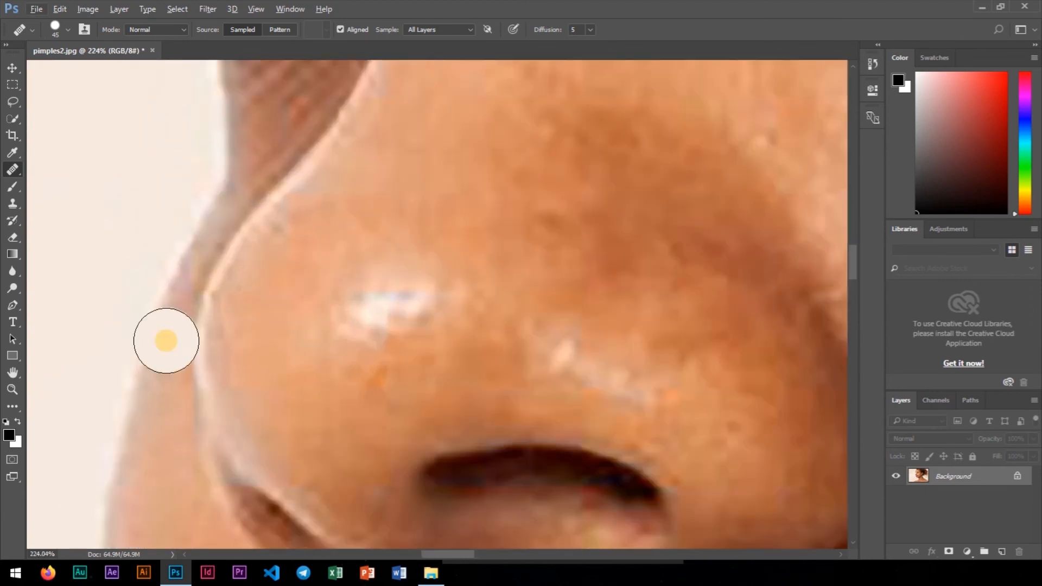
{"action": "key", "text": "bracketleft"}
{"action": "key", "text": "bracketleft"}
{"action": "key", "text": "bracketleft"}
{"action": "key", "text": "bracketleft"}
{"action": "key", "text": "bracketleft"}
{"action": "key", "text": "bracketleft"}
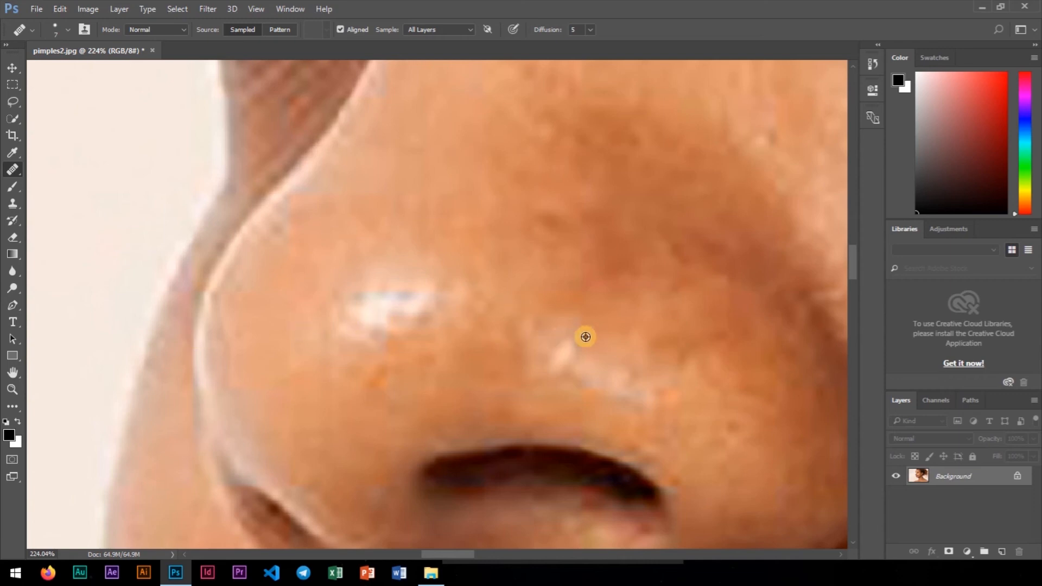
Duplicate the Background layer and invert the copy's colours
{"action": "scroll", "coordinate": [579, 348], "scroll_direction": "down", "scroll_amount": 15}
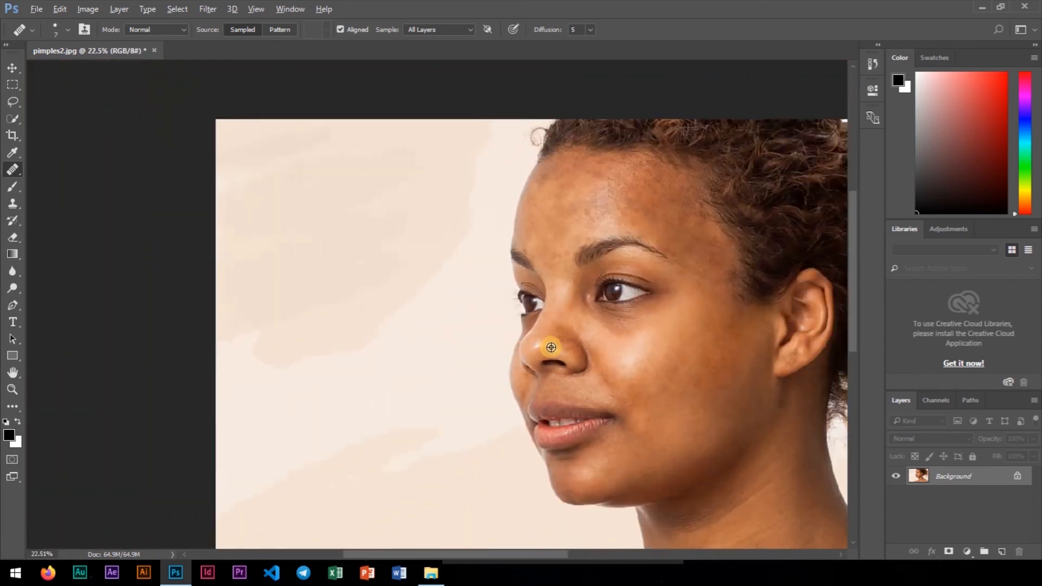
{"action": "mouse_move", "coordinate": [610, 298]}
{"action": "left_mouse_down"}
{"action": "mouse_move", "coordinate": [482, 305]}
{"action": "mouse_move", "coordinate": [348, 292]}
{"action": "left_mouse_up"}
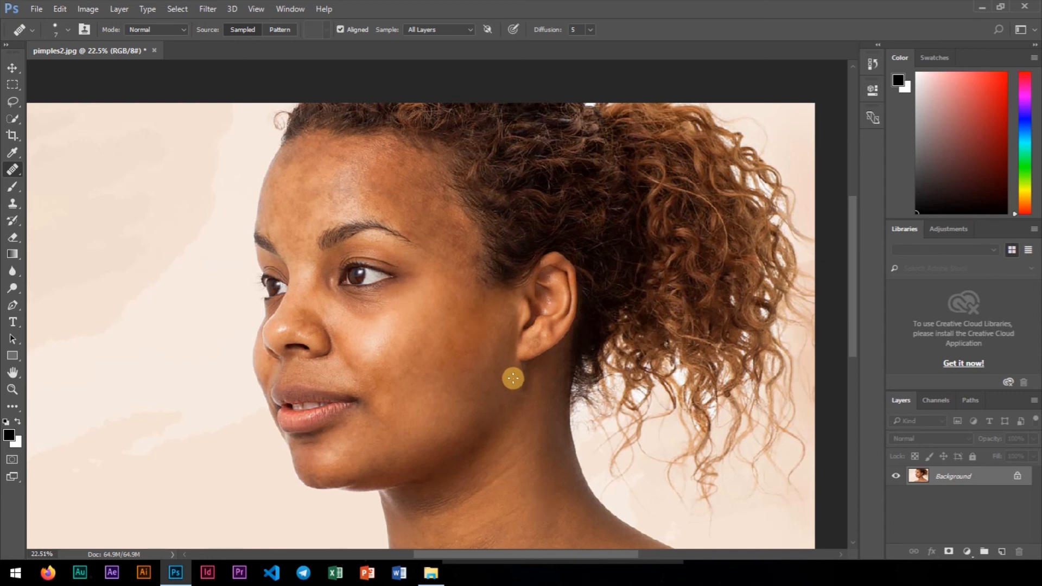
{"action": "key", "text": "ctrl+j"}
{"action": "key", "text": "ctrl+i"}
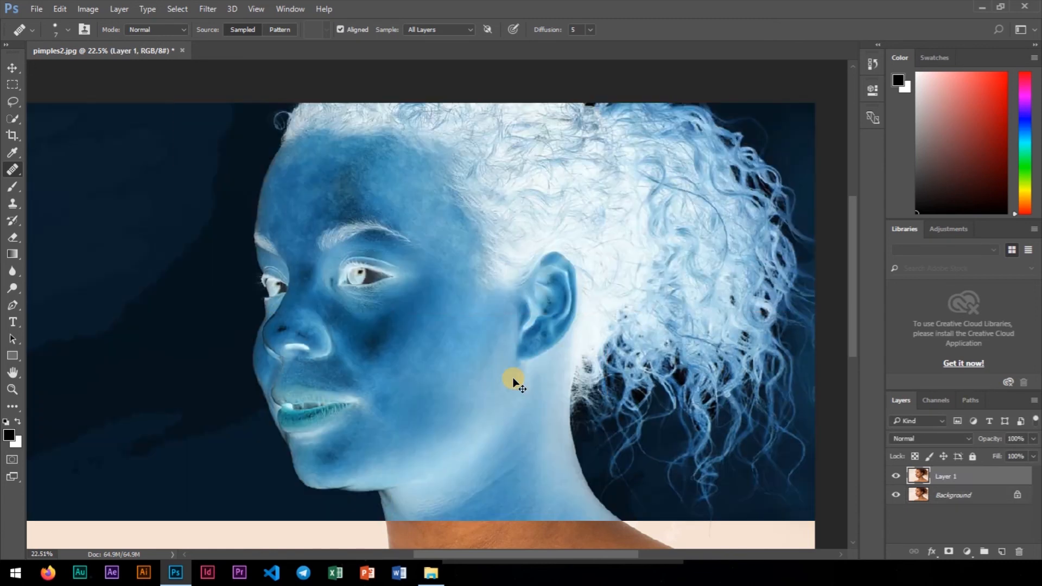
Set the inverted layer's blend mode to Vivid Light and apply a High Pass filter with a 25.8-pixel radius
{"action": "left_click", "coordinate": [955, 438]}
{"action": "left_click", "coordinate": [928, 327]}
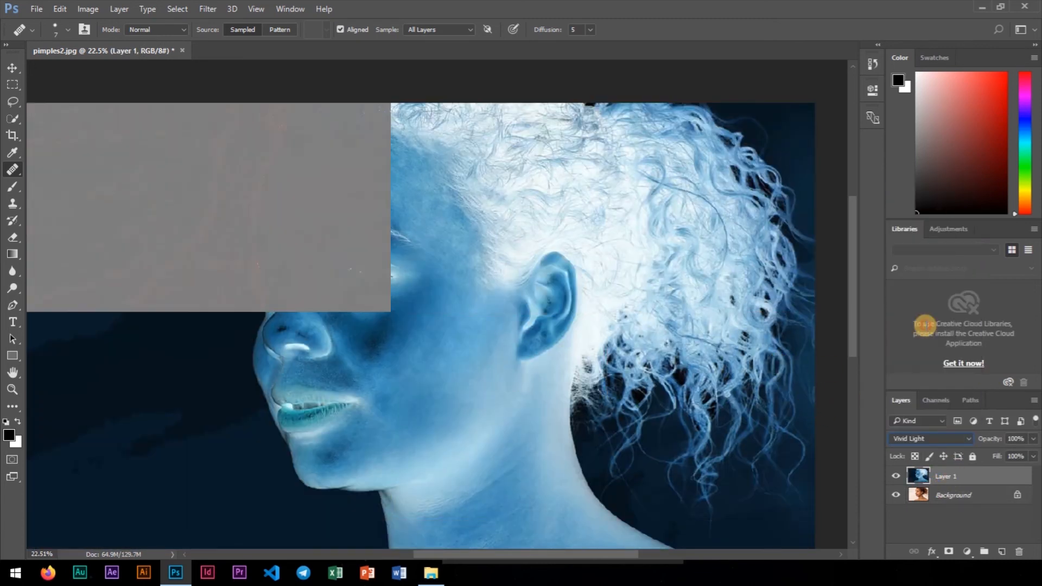
{"action": "left_click", "coordinate": [208, 8]}
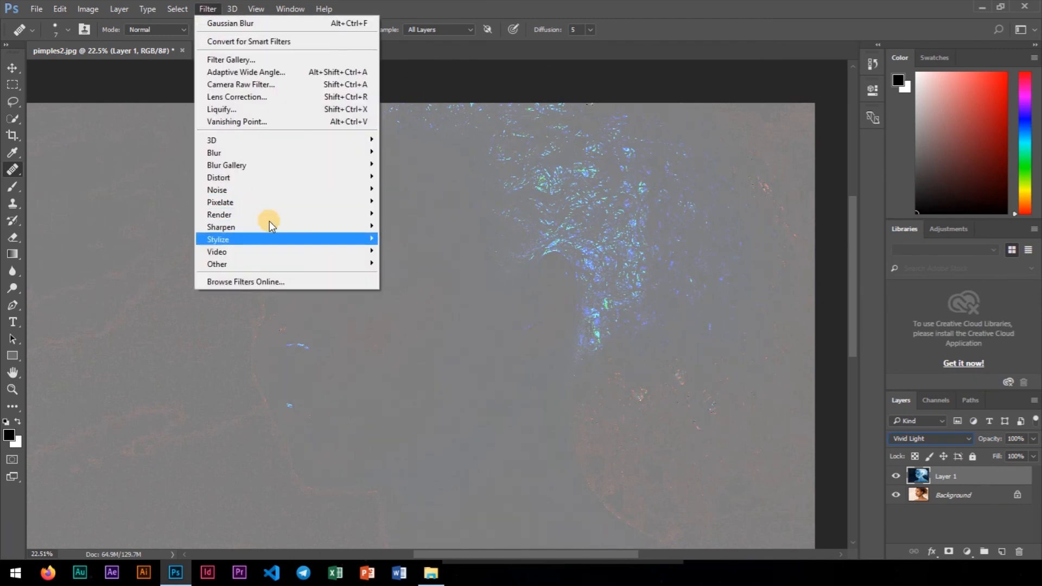
{"action": "mouse_move", "coordinate": [320, 266]}
{"action": "left_click", "coordinate": [405, 273]}
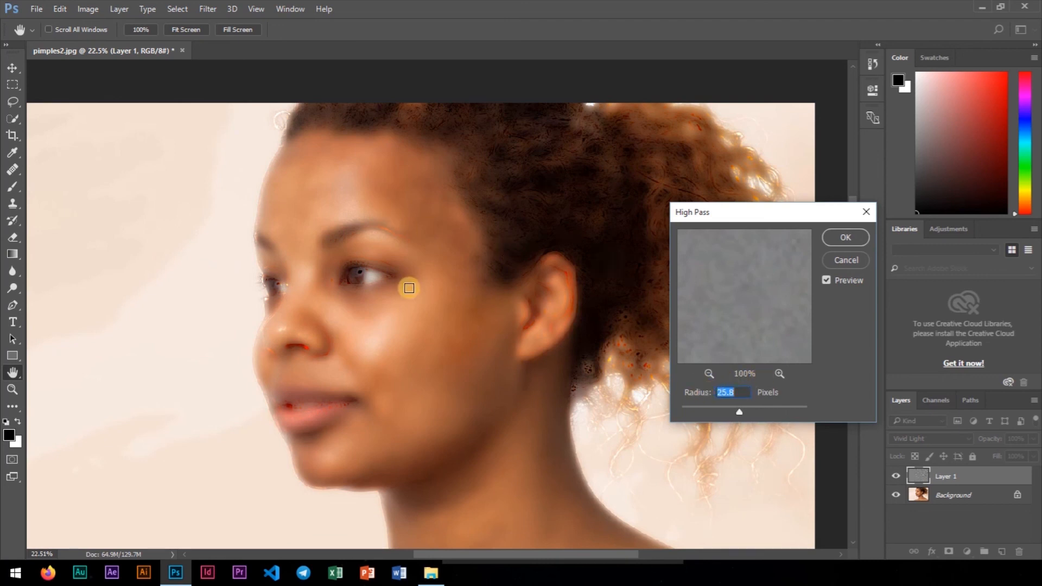
{"action": "left_click", "coordinate": [412, 307], "text": "ctrl"}
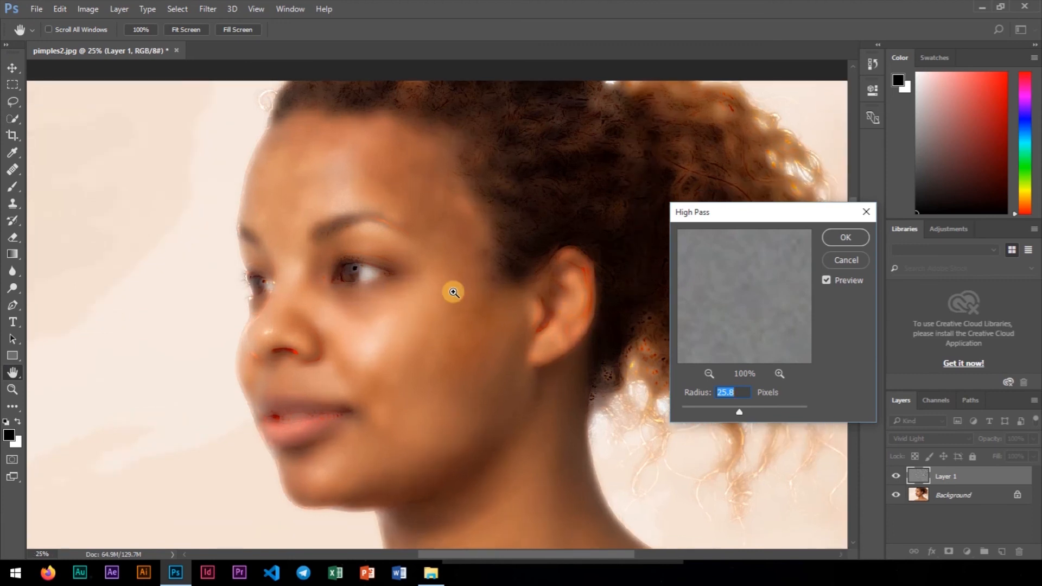
{"action": "left_click", "coordinate": [855, 233]}
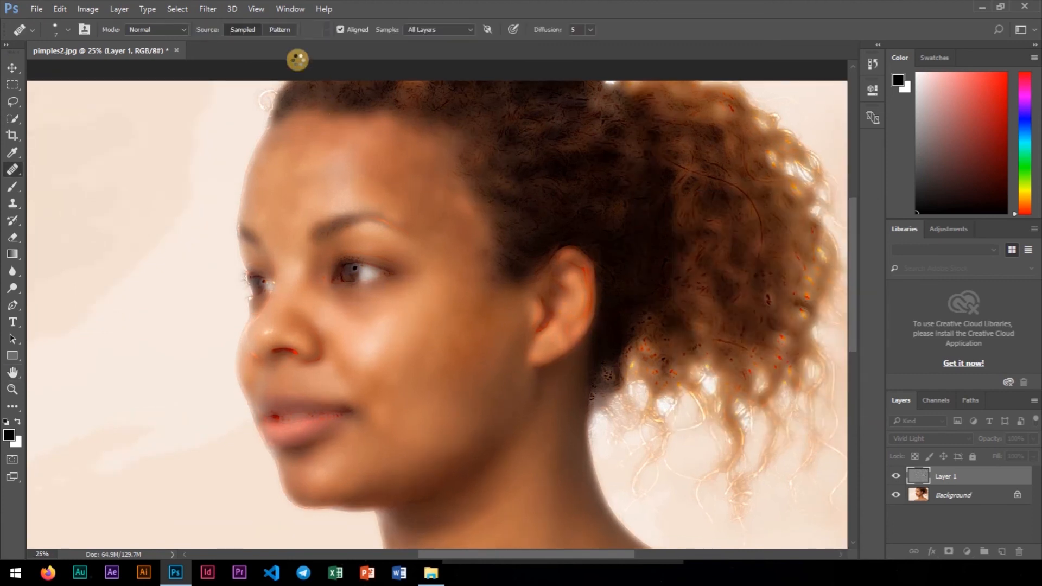
Apply a 6.9-pixel Gaussian Blur to Layer 1 and add a black mask that hides the whole layer
{"action": "left_click", "coordinate": [206, 10]}
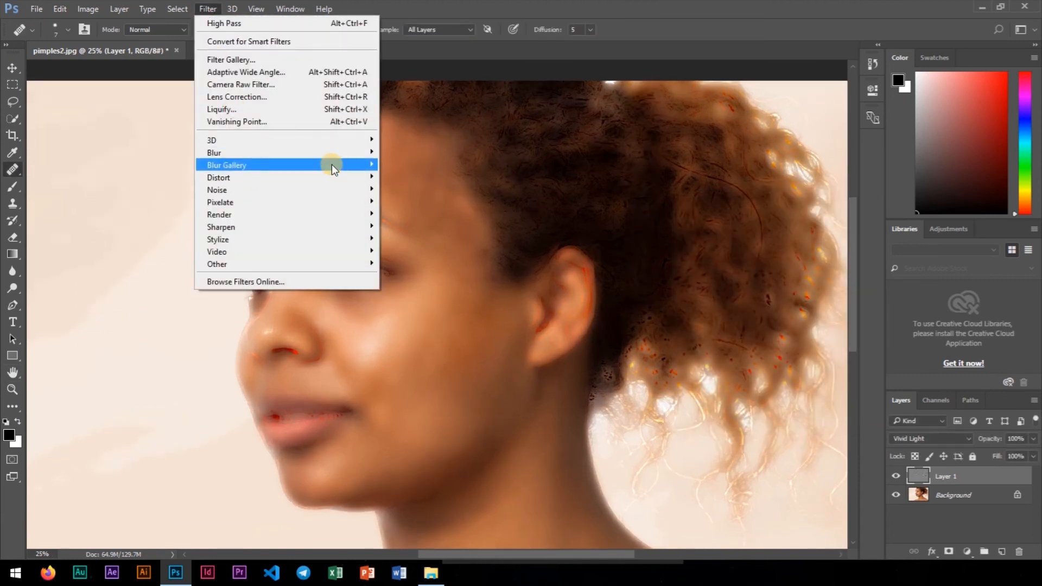
{"action": "mouse_move", "coordinate": [333, 154]}
{"action": "left_click", "coordinate": [409, 199]}
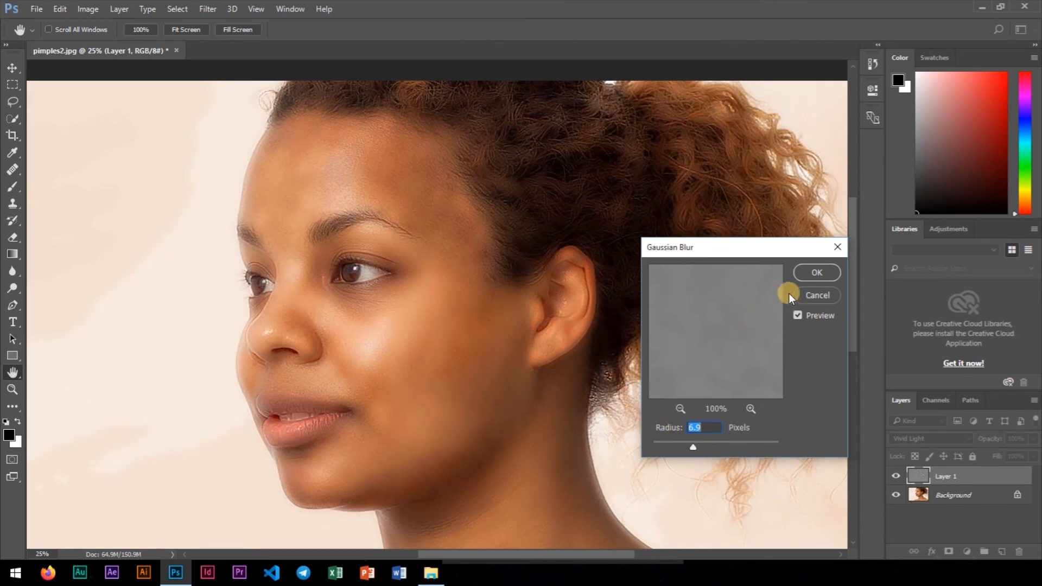
{"action": "left_click", "coordinate": [817, 272]}
{"action": "key", "text": "j"}
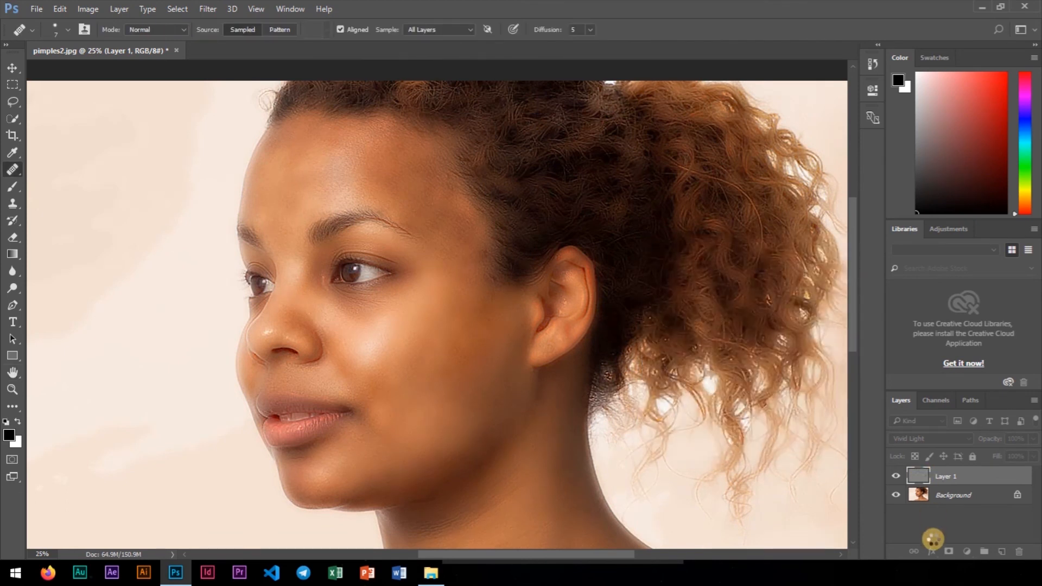
{"action": "left_click", "coordinate": [950, 553], "text": "alt"}
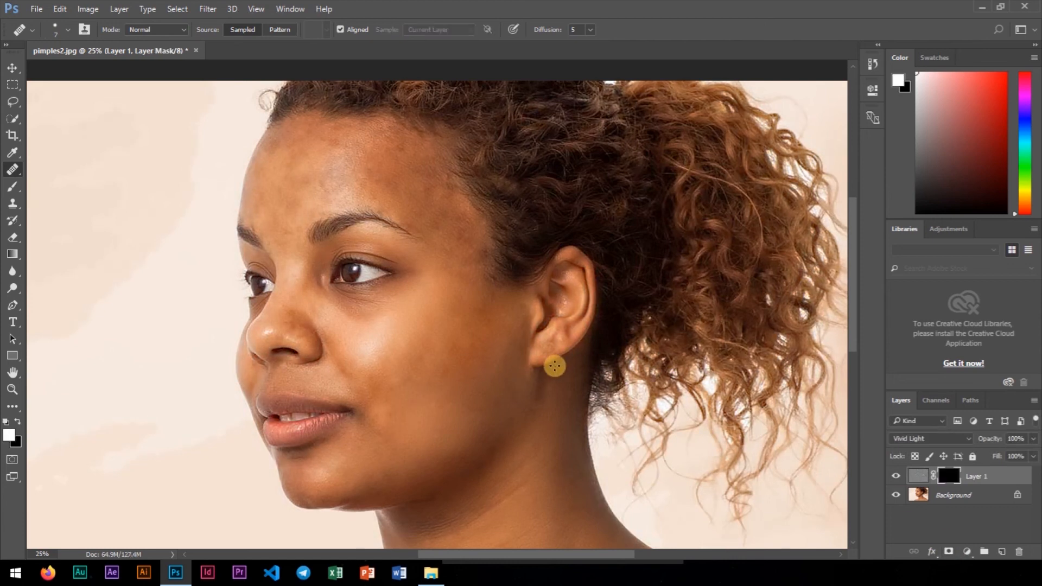
Set the white brush to 95% opacity and paint on the Layer 1 mask over the forehead and temple at size 300
{"action": "key", "text": "b"}
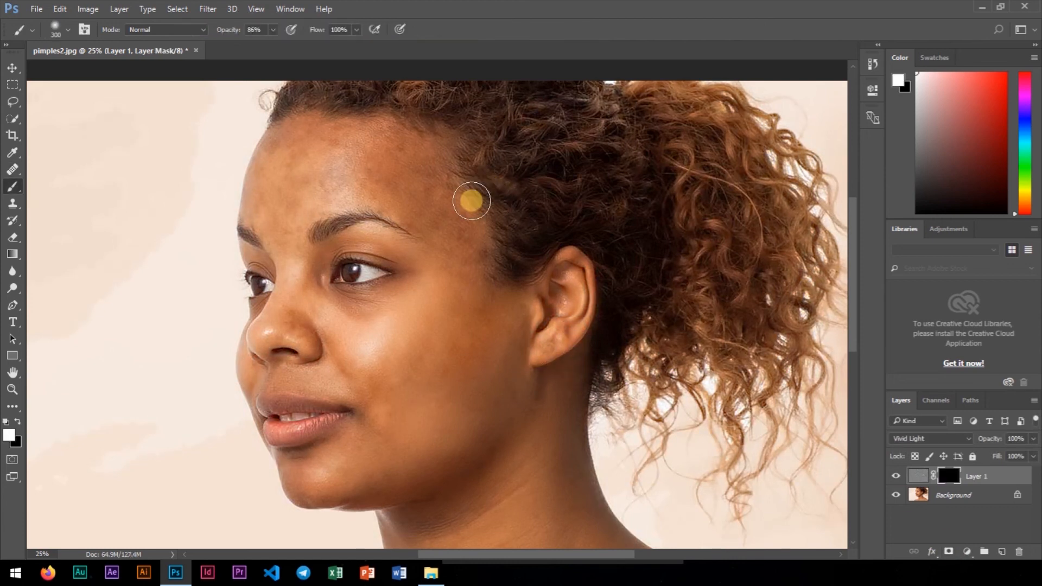
{"action": "left_click_drag", "start_coordinate": [230, 30], "coordinate": [227, 34]}
{"action": "mouse_move", "coordinate": [438, 172]}
{"action": "left_mouse_down"}
{"action": "mouse_move", "coordinate": [435, 193]}
{"action": "mouse_move", "coordinate": [380, 179]}
{"action": "mouse_move", "coordinate": [362, 190]}
{"action": "left_mouse_up"}
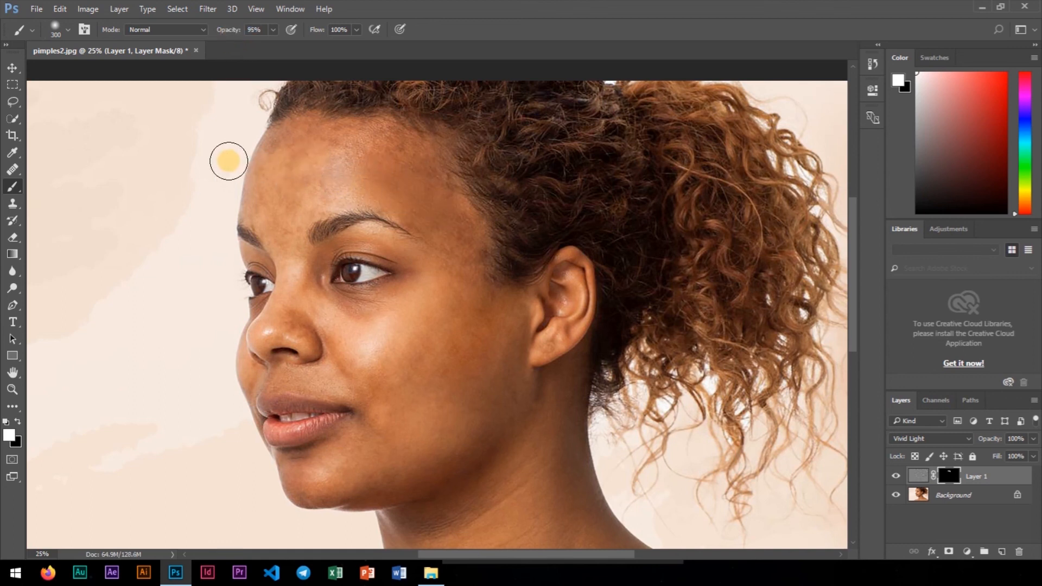
{"action": "scroll", "coordinate": [228, 161], "scroll_direction": "up", "scroll_amount": 2}
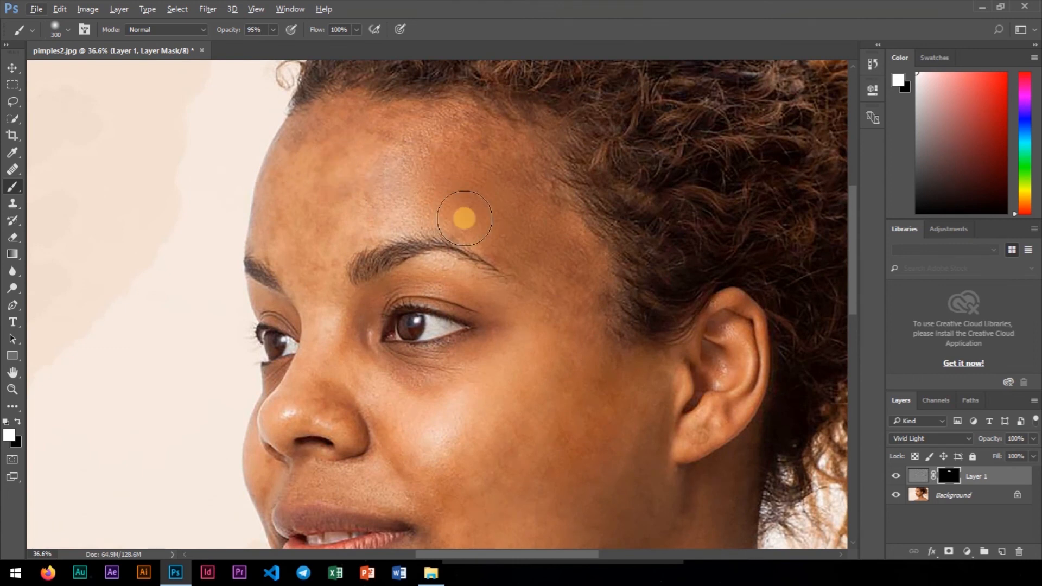
{"action": "mouse_move", "coordinate": [439, 188]}
{"action": "left_mouse_down"}
{"action": "mouse_move", "coordinate": [391, 192]}
{"action": "mouse_move", "coordinate": [313, 224]}
{"action": "mouse_move", "coordinate": [327, 204]}
{"action": "mouse_move", "coordinate": [318, 273]}
{"action": "mouse_move", "coordinate": [281, 230]}
{"action": "mouse_move", "coordinate": [306, 143]}
{"action": "mouse_move", "coordinate": [291, 168]}
{"action": "mouse_move", "coordinate": [320, 138]}
{"action": "mouse_move", "coordinate": [440, 137]}
{"action": "mouse_move", "coordinate": [369, 162]}
{"action": "mouse_move", "coordinate": [444, 134]}
{"action": "mouse_move", "coordinate": [475, 158]}
{"action": "mouse_move", "coordinate": [455, 154]}
{"action": "mouse_move", "coordinate": [534, 167]}
{"action": "mouse_move", "coordinate": [529, 189]}
{"action": "mouse_move", "coordinate": [554, 229]}
{"action": "mouse_move", "coordinate": [381, 180]}
{"action": "mouse_move", "coordinate": [312, 231]}
{"action": "mouse_move", "coordinate": [311, 253]}
{"action": "mouse_move", "coordinate": [350, 288]}
{"action": "mouse_move", "coordinate": [330, 334]}
{"action": "mouse_move", "coordinate": [339, 339]}
{"action": "mouse_move", "coordinate": [403, 278]}
{"action": "mouse_move", "coordinate": [444, 276]}
{"action": "mouse_move", "coordinate": [504, 312]}
{"action": "mouse_move", "coordinate": [526, 342]}
{"action": "mouse_move", "coordinate": [511, 335]}
{"action": "mouse_move", "coordinate": [566, 270]}
{"action": "mouse_move", "coordinate": [560, 360]}
{"action": "mouse_move", "coordinate": [575, 277]}
{"action": "mouse_move", "coordinate": [594, 356]}
{"action": "mouse_move", "coordinate": [578, 422]}
{"action": "mouse_move", "coordinate": [530, 426]}
{"action": "mouse_move", "coordinate": [377, 387]}
{"action": "mouse_move", "coordinate": [411, 350]}
{"action": "mouse_move", "coordinate": [439, 403]}
{"action": "mouse_move", "coordinate": [470, 353]}
{"action": "mouse_move", "coordinate": [523, 389]}
{"action": "mouse_move", "coordinate": [636, 370]}
{"action": "left_mouse_up"}
Adjust the brush size and paint white on the mask over the near cheek
{"action": "key", "text": "bracketleft"}
{"action": "key", "text": "bracketleft"}
{"action": "key", "text": "bracketleft"}
{"action": "key", "text": "bracketright"}
{"action": "key", "text": "bracketright"}
{"action": "key", "text": "bracketright"}
{"action": "scroll", "coordinate": [400, 368], "scroll_direction": "down", "scroll_amount": 2}
{"action": "mouse_move", "coordinate": [634, 303]}
{"action": "left_mouse_down"}
{"action": "mouse_move", "coordinate": [442, 487]}
{"action": "mouse_move", "coordinate": [457, 447]}
{"action": "mouse_move", "coordinate": [431, 403]}
{"action": "mouse_move", "coordinate": [258, 377]}
{"action": "mouse_move", "coordinate": [304, 288]}
{"action": "mouse_move", "coordinate": [332, 313]}
{"action": "left_mouse_up"}
Enlarge the brush and paint white on the mask over the lower cheek and jaw
{"action": "scroll", "coordinate": [353, 323], "scroll_direction": "down", "scroll_amount": 3}
{"action": "key", "text": "bracketright"}
{"action": "key", "text": "bracketright"}
{"action": "key", "text": "bracketright"}
{"action": "key", "text": "bracketright"}
{"action": "mouse_move", "coordinate": [553, 390]}
{"action": "left_mouse_down"}
{"action": "mouse_move", "coordinate": [499, 424]}
{"action": "mouse_move", "coordinate": [349, 442]}
{"action": "mouse_move", "coordinate": [456, 360]}
{"action": "mouse_move", "coordinate": [323, 412]}
{"action": "mouse_move", "coordinate": [334, 452]}
{"action": "mouse_move", "coordinate": [441, 454]}
{"action": "mouse_move", "coordinate": [559, 404]}
{"action": "mouse_move", "coordinate": [411, 271]}
{"action": "mouse_move", "coordinate": [263, 244]}
{"action": "mouse_move", "coordinate": [162, 260]}
{"action": "mouse_move", "coordinate": [566, 239]}
{"action": "left_mouse_up"}
Reduce the brush size to 150 and paint the smoothing onto the far cheek, nose and small areas around the eyes
{"action": "key", "text": "bracketleft"}
{"action": "key", "text": "bracketleft"}
{"action": "key", "text": "bracketleft"}
{"action": "key", "text": "bracketleft"}
{"action": "key", "text": "bracketleft"}
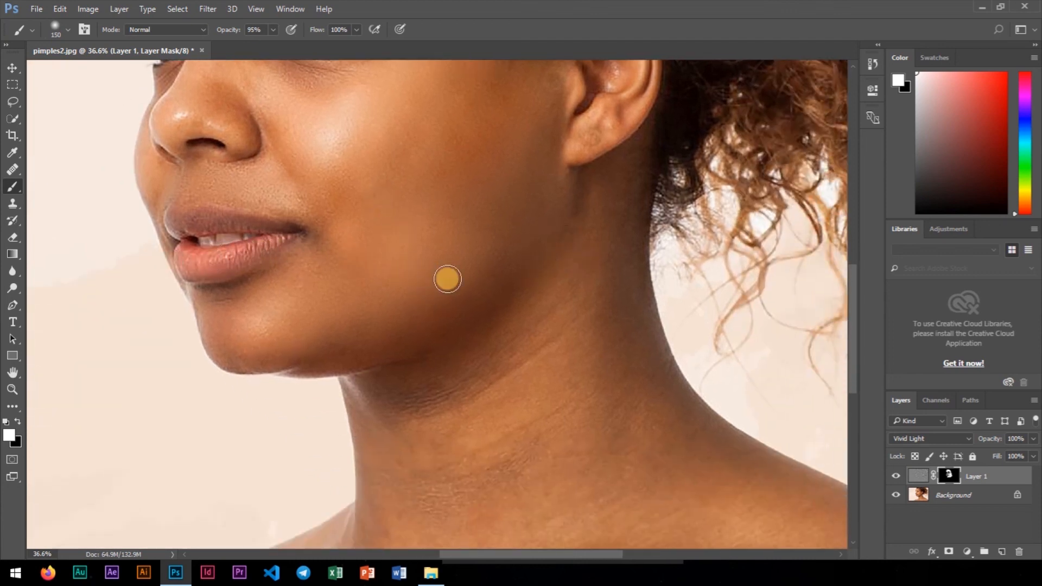
{"action": "scroll", "coordinate": [465, 281], "scroll_direction": "down", "scroll_amount": 8}
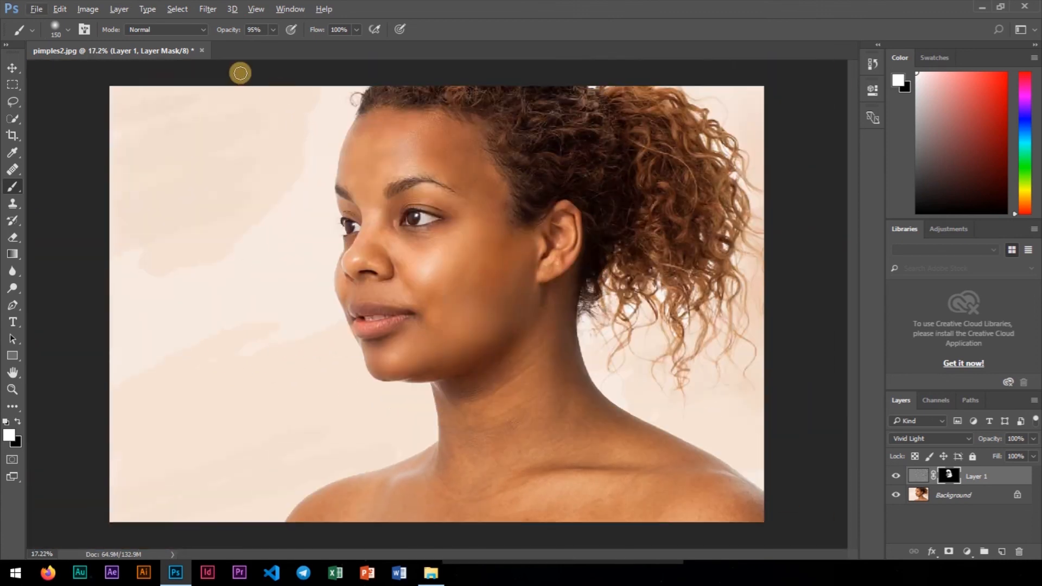
{"action": "scroll", "coordinate": [361, 277], "scroll_direction": "up", "scroll_amount": 10}
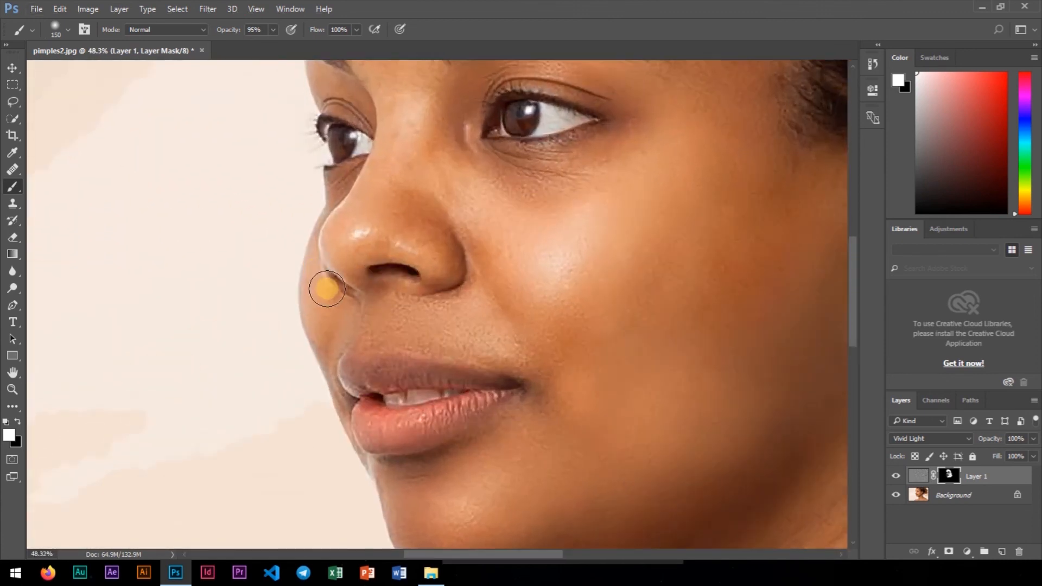
{"action": "mouse_move", "coordinate": [327, 323]}
{"action": "left_mouse_down"}
{"action": "mouse_move", "coordinate": [350, 252]}
{"action": "mouse_move", "coordinate": [369, 230]}
{"action": "mouse_move", "coordinate": [414, 235]}
{"action": "mouse_move", "coordinate": [390, 200]}
{"action": "mouse_move", "coordinate": [355, 208]}
{"action": "mouse_move", "coordinate": [339, 237]}
{"action": "mouse_move", "coordinate": [385, 213]}
{"action": "mouse_move", "coordinate": [414, 225]}
{"action": "left_mouse_up"}
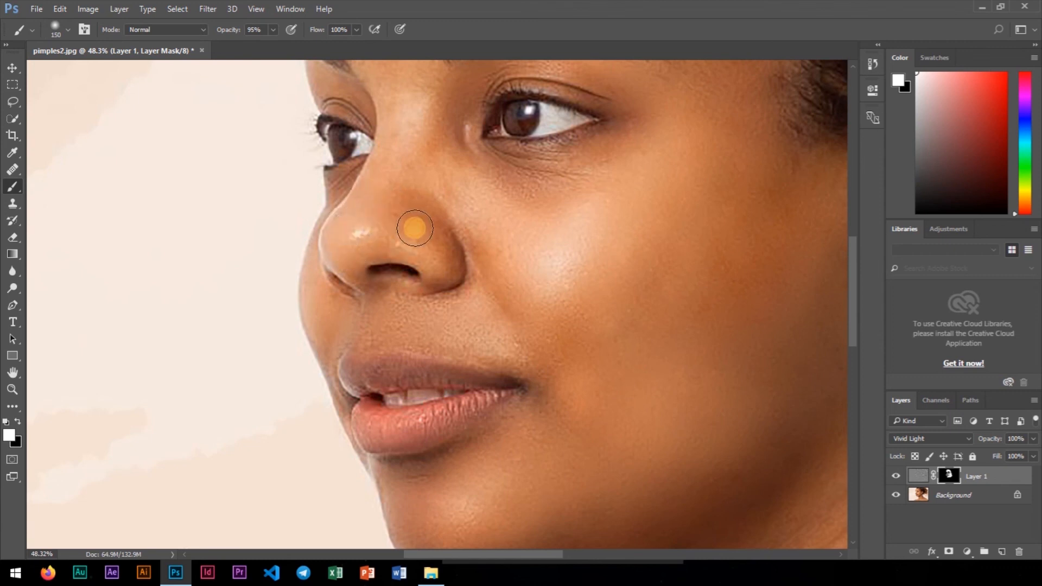
{"action": "scroll", "coordinate": [412, 176], "scroll_direction": "up", "scroll_amount": 3}
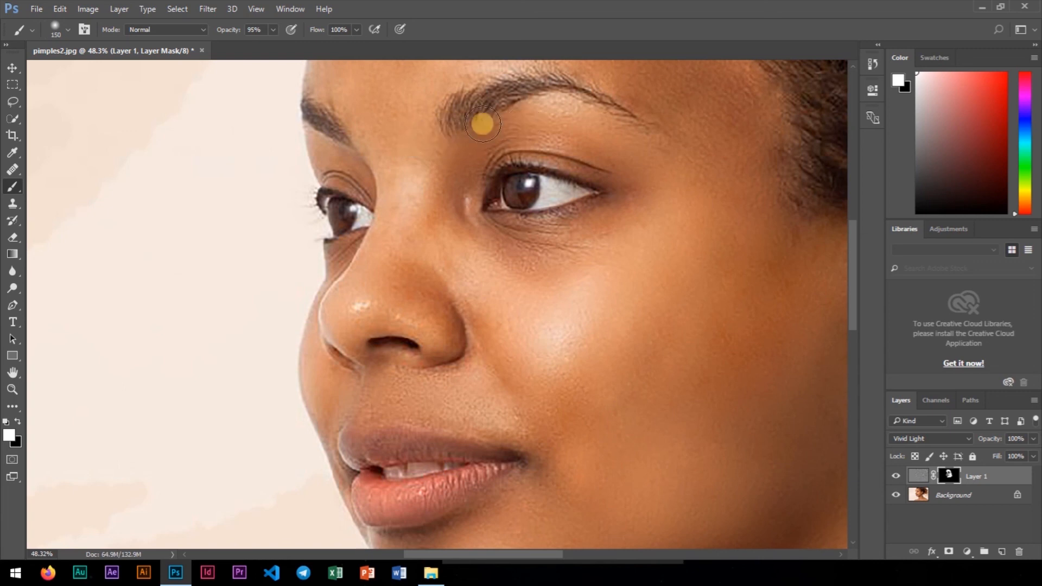
{"action": "scroll", "coordinate": [365, 123], "scroll_direction": "up", "scroll_amount": 3}
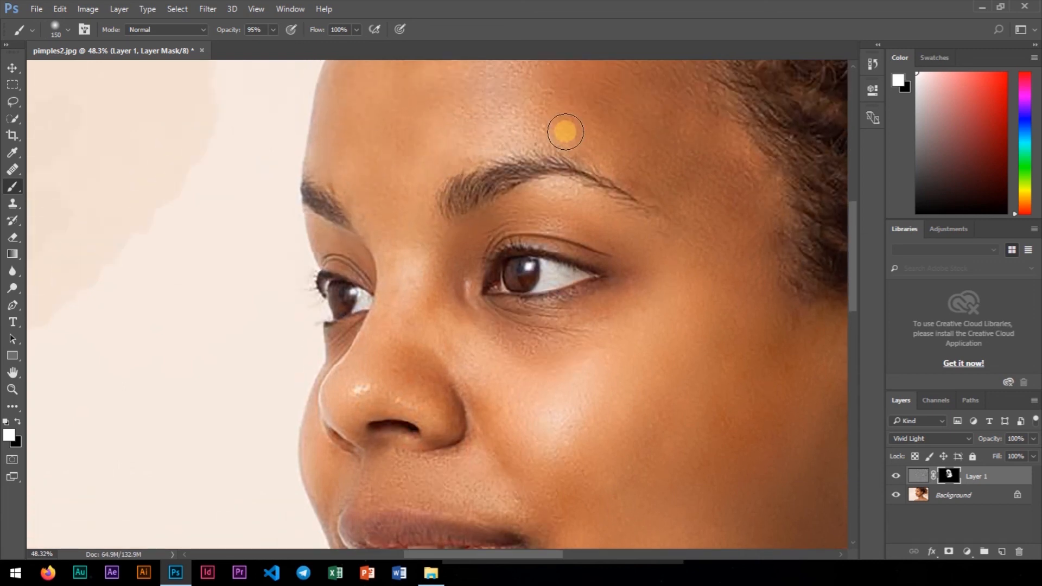
Set the brush to 84% opacity, enlarge it to 600 and paint white on the mask over the neck, chest and shoulders
{"action": "scroll", "coordinate": [693, 331], "scroll_direction": "down", "scroll_amount": 6}
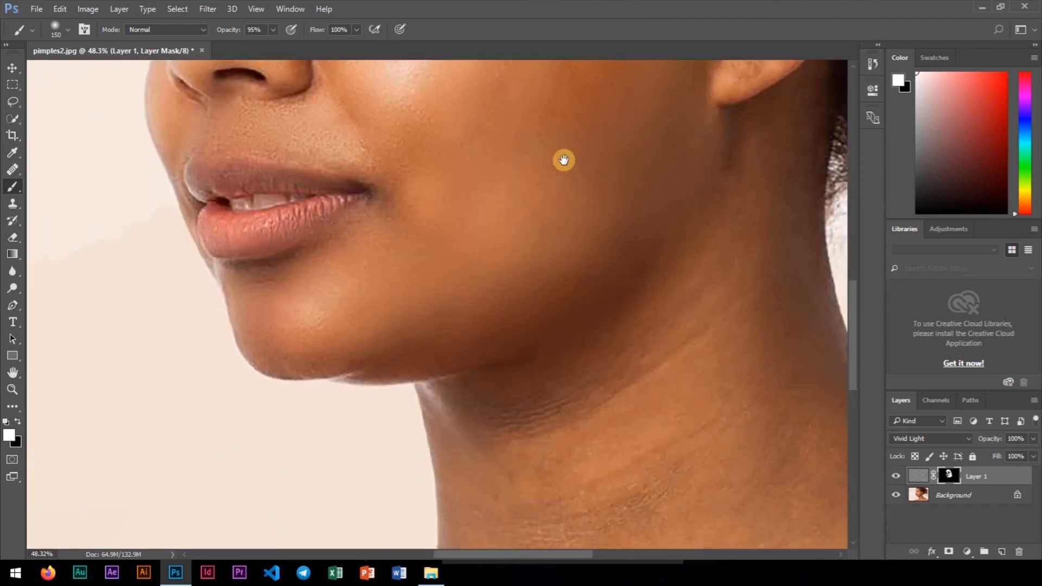
{"action": "scroll", "coordinate": [563, 195], "scroll_direction": "down", "scroll_amount": 2}
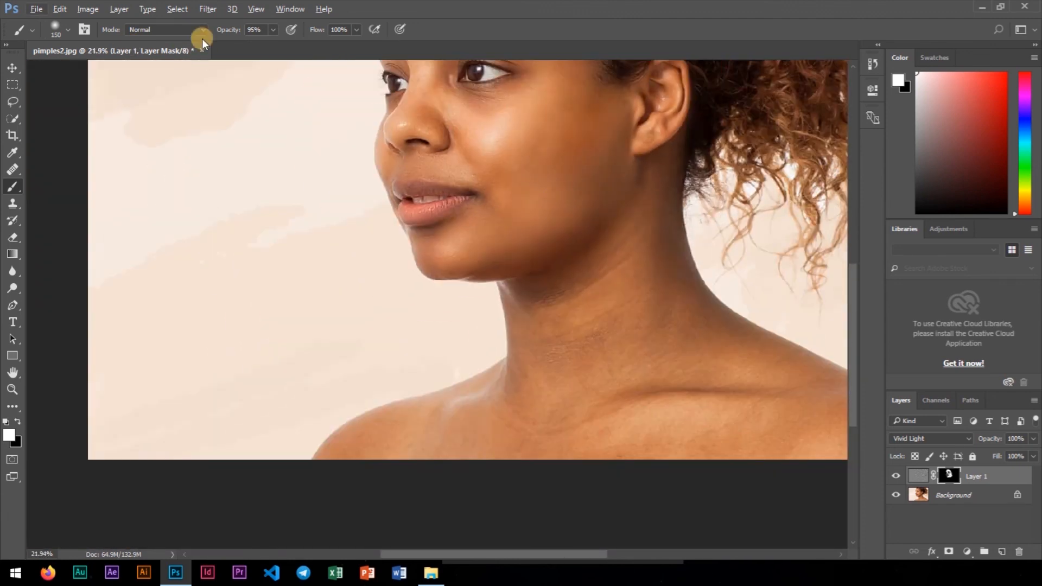
{"action": "left_click_drag", "start_coordinate": [500, 232], "coordinate": [416, 186]}
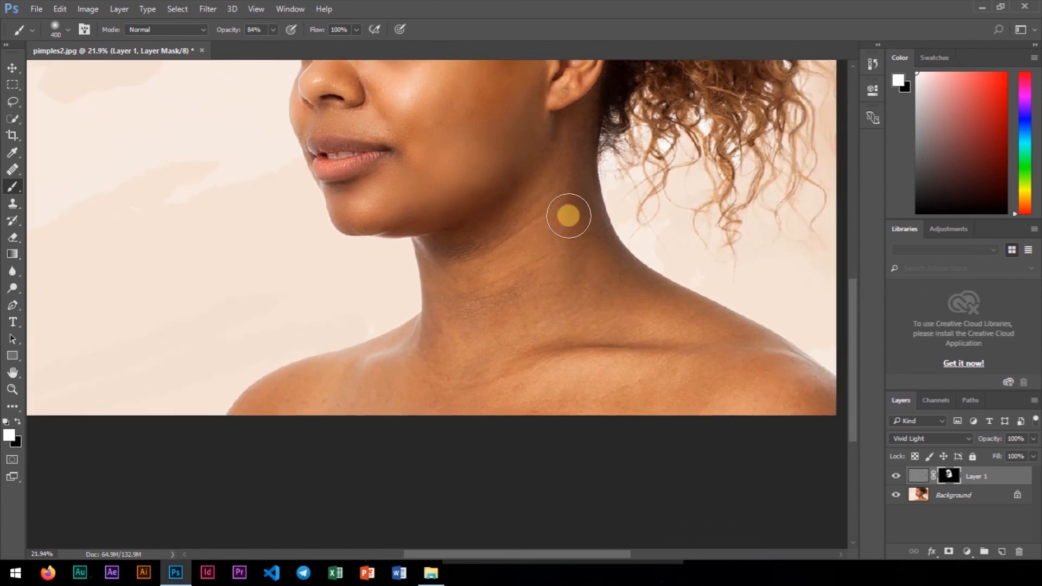
{"action": "key", "text": "bracketright"}
{"action": "key", "text": "bracketright"}
{"action": "key", "text": "bracketright"}
{"action": "key", "text": "bracketright"}
{"action": "key", "text": "bracketright"}
{"action": "mouse_move", "coordinate": [496, 248]}
{"action": "left_mouse_down"}
{"action": "mouse_move", "coordinate": [466, 405]}
{"action": "mouse_move", "coordinate": [438, 376]}
{"action": "mouse_move", "coordinate": [269, 406]}
{"action": "mouse_move", "coordinate": [685, 404]}
{"action": "mouse_move", "coordinate": [661, 336]}
{"action": "left_mouse_up"}
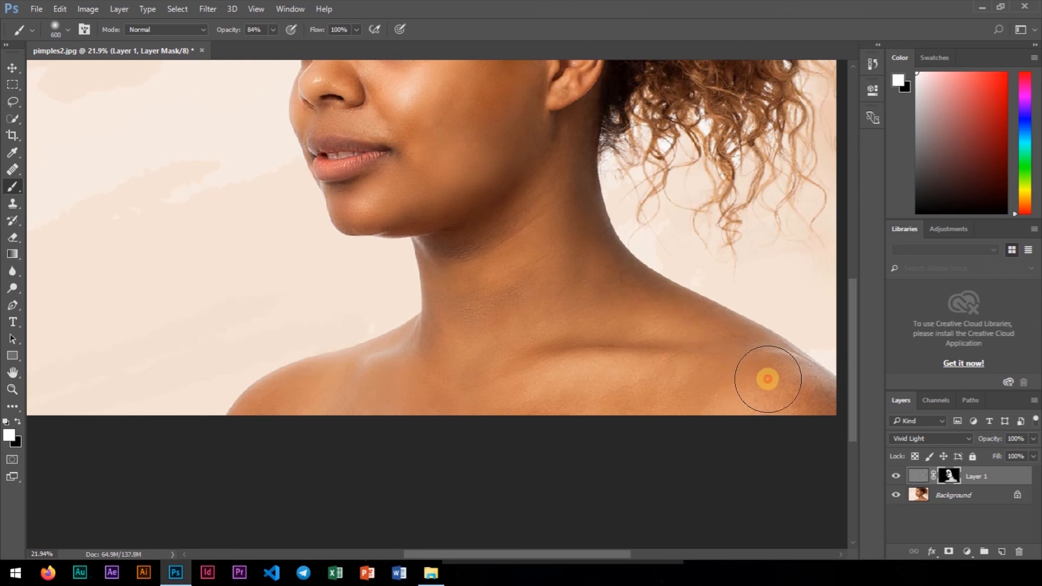
Merge Layer 1 down into the Background layer
{"action": "scroll", "coordinate": [758, 388], "scroll_direction": "down", "scroll_amount": 3}
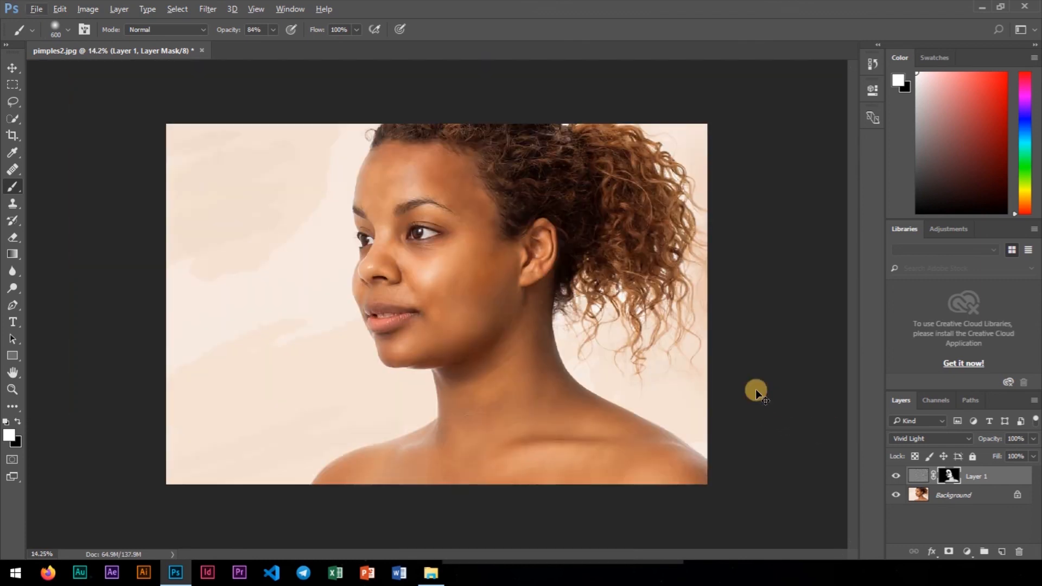
{"action": "key", "text": "ctrl+e"}
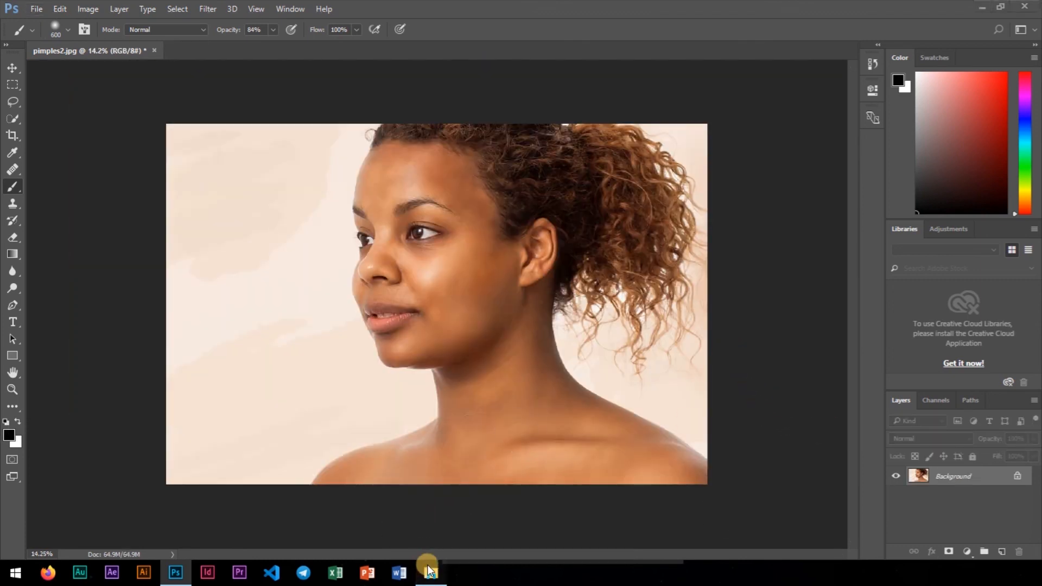
Open the original pimples image from File Explorer in Photos, then resize and place its window beside the retouched portrait for comparison
{"action": "left_click", "coordinate": [431, 573]}
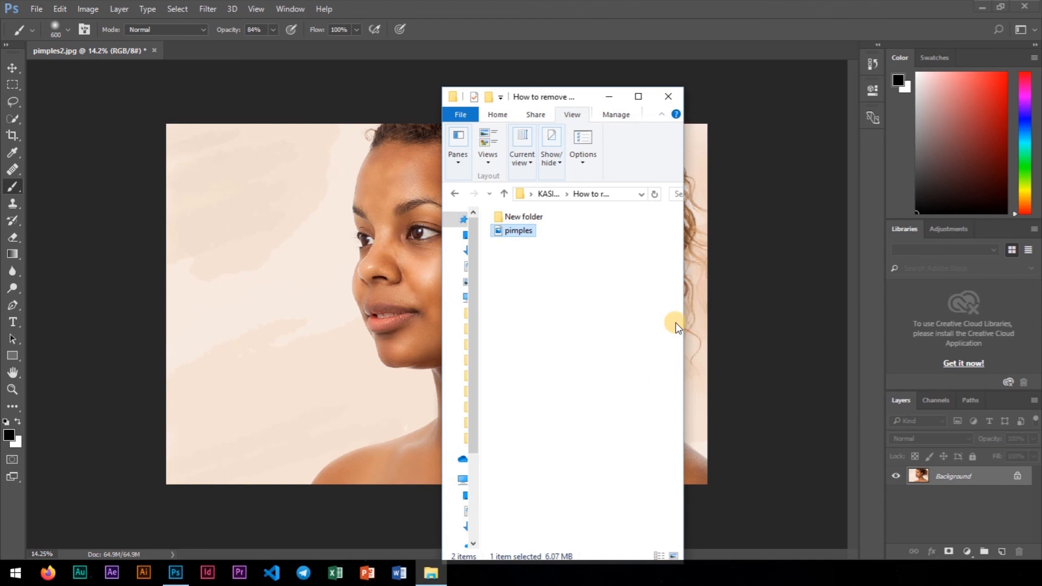
{"action": "double_click", "coordinate": [512, 232]}
{"action": "left_click_drag", "start_coordinate": [434, 78], "coordinate": [719, 99]}
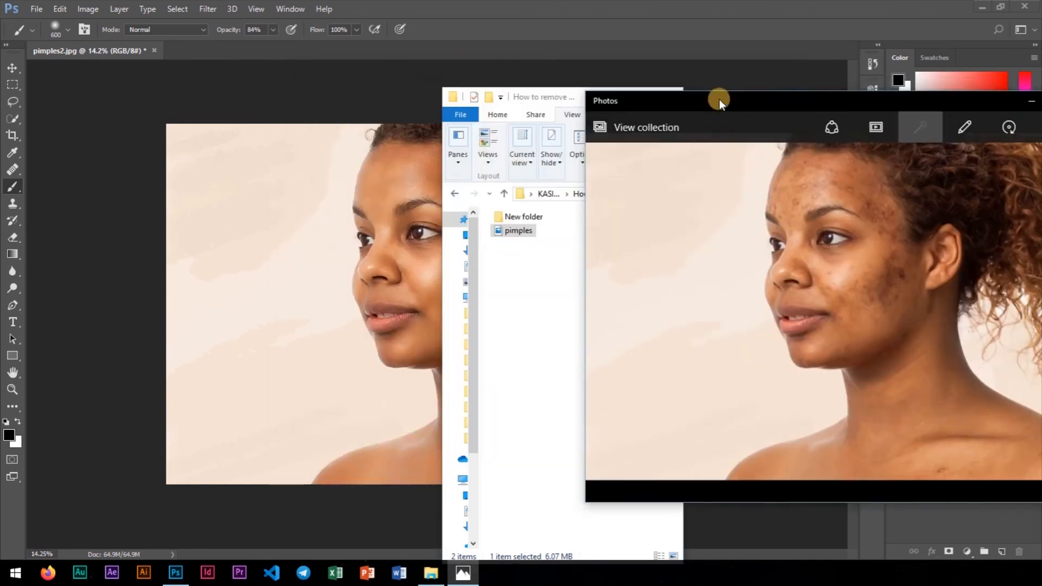
{"action": "left_click", "coordinate": [547, 96]}
{"action": "left_click", "coordinate": [610, 97]}
{"action": "left_click_drag", "start_coordinate": [786, 104], "coordinate": [705, 90]}
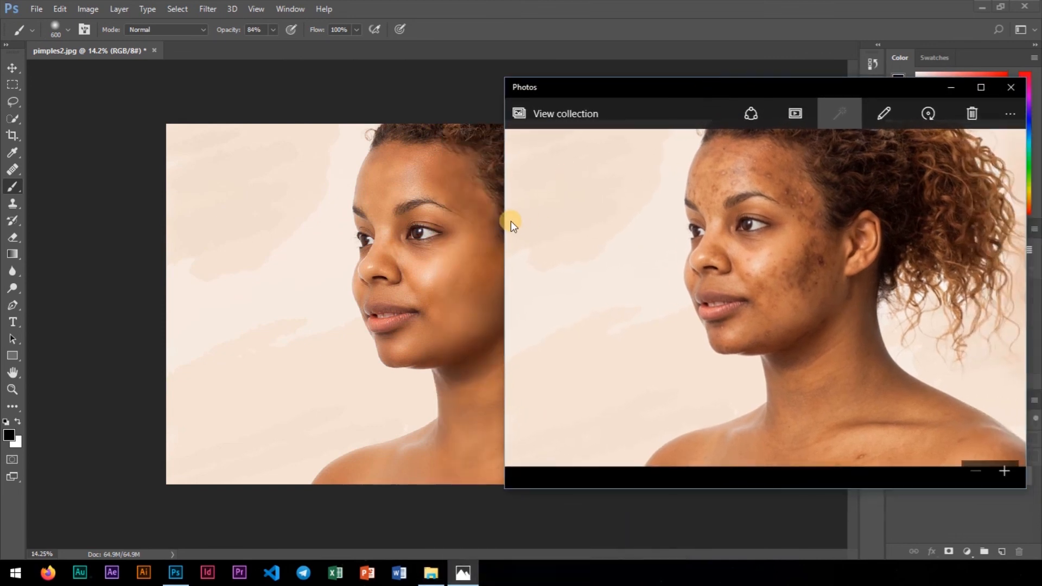
{"action": "left_click_drag", "start_coordinate": [504, 223], "coordinate": [586, 215]}
{"action": "left_click_drag", "start_coordinate": [709, 96], "coordinate": [666, 87]}
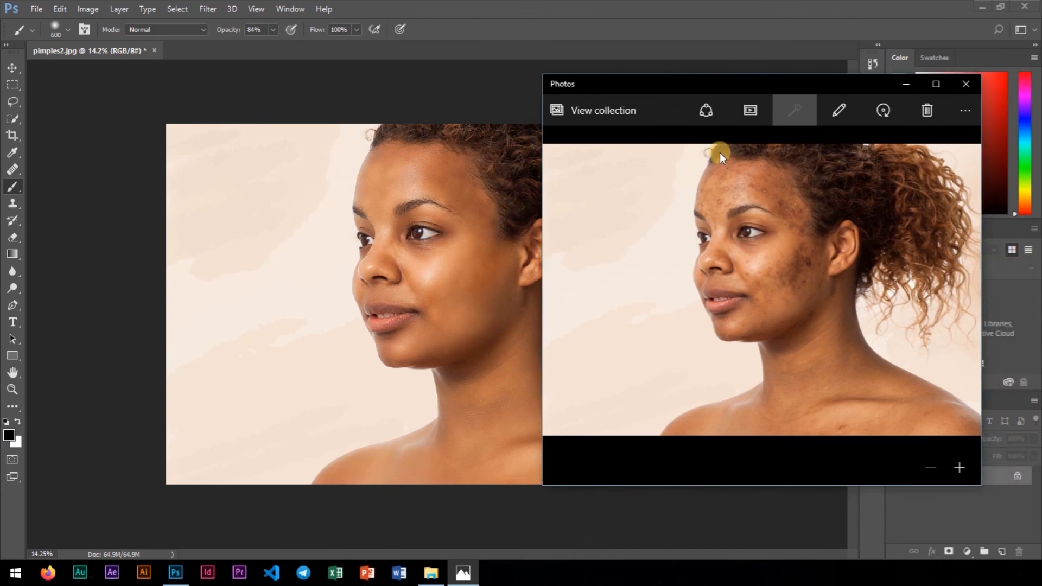